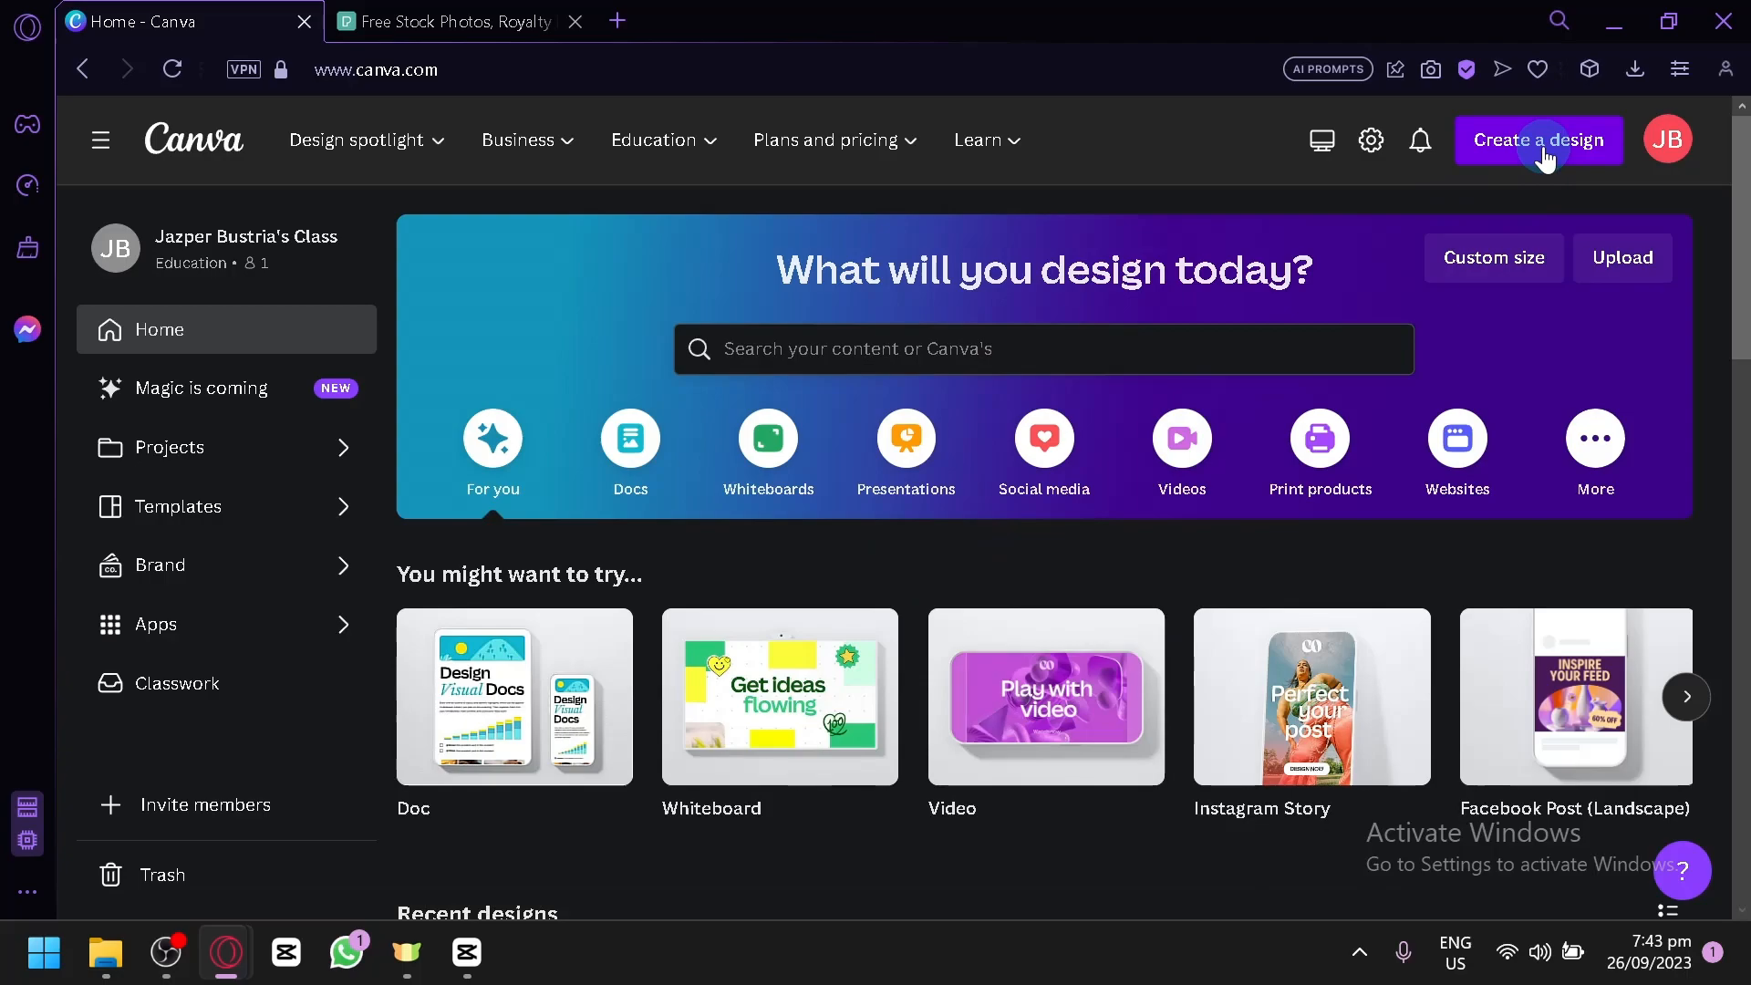
Step: Create a new Instagram Post (Square) design and close the Canva home tab
left_click(1544, 159)
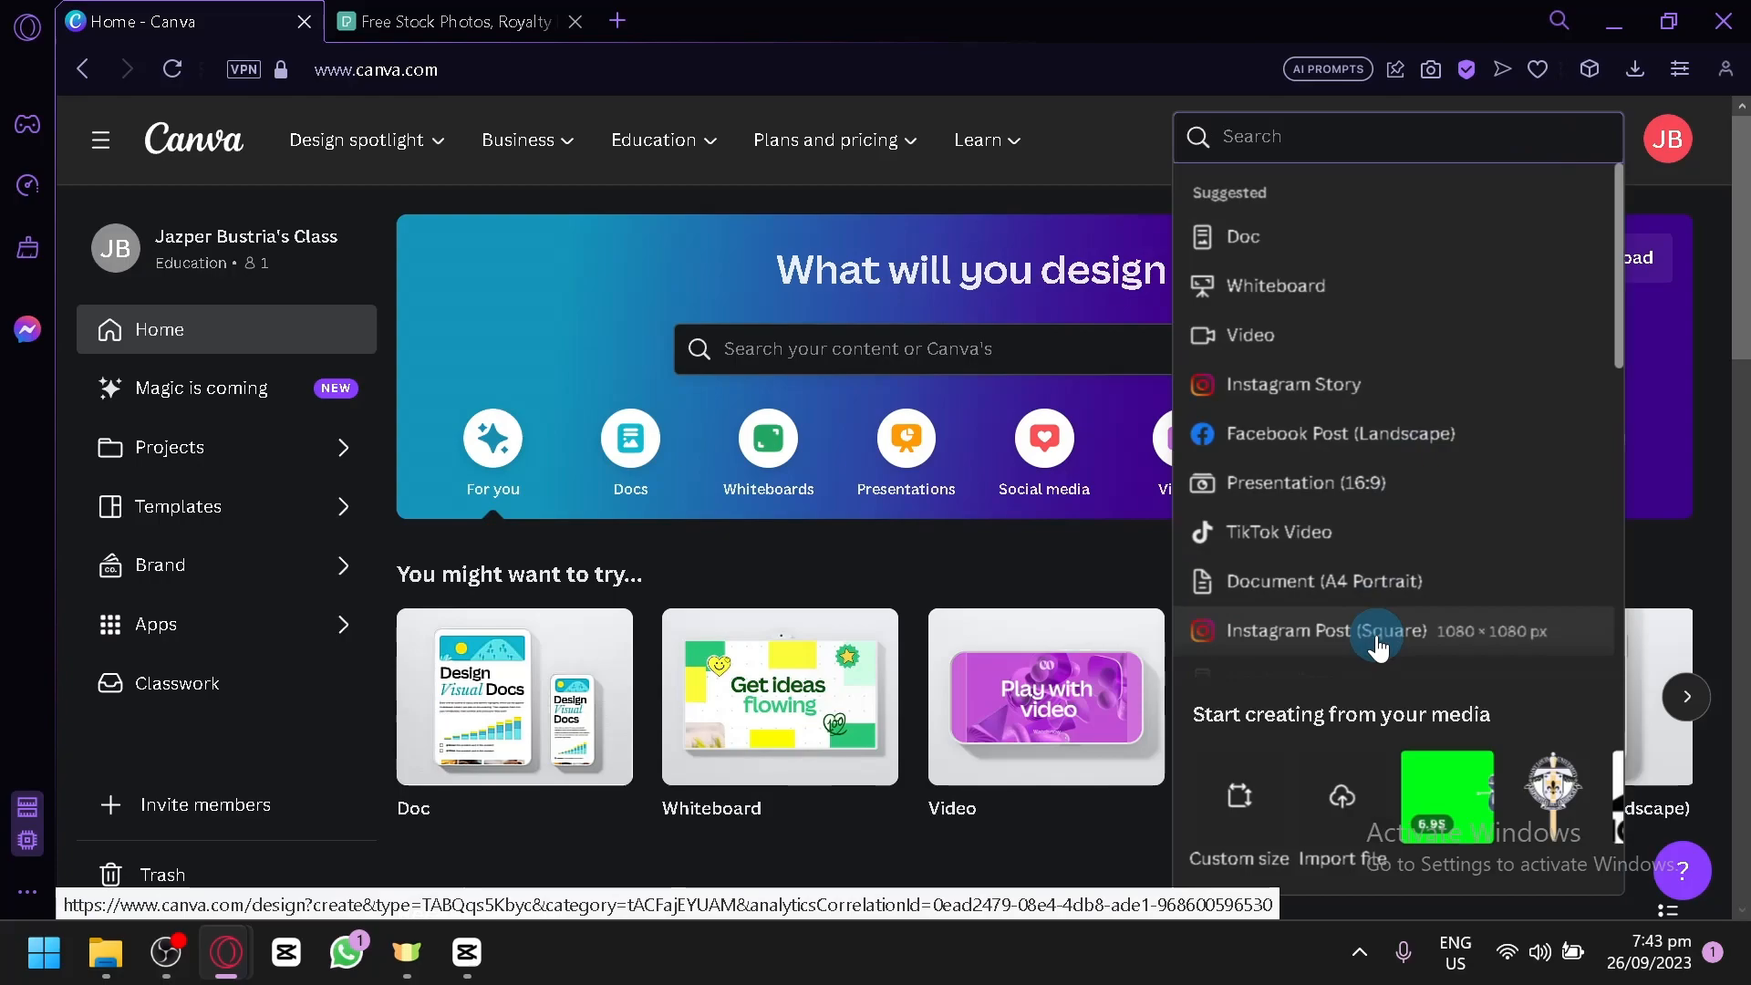
left_click(1377, 639)
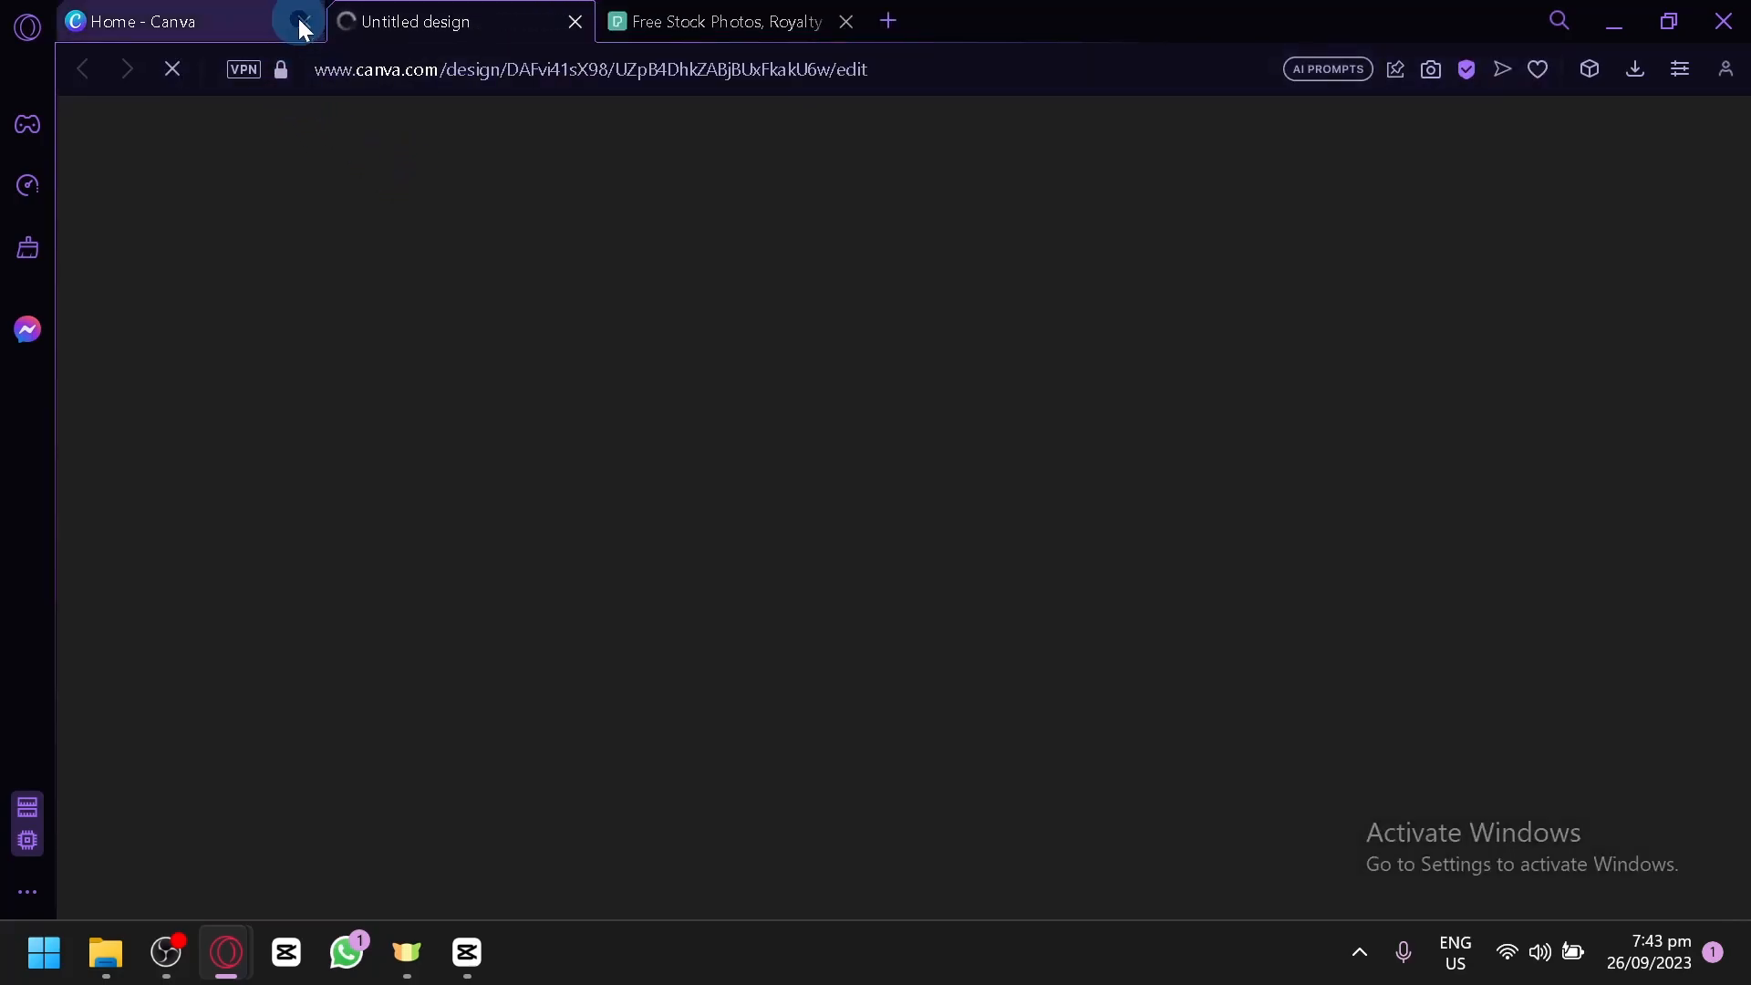
left_click(302, 20)
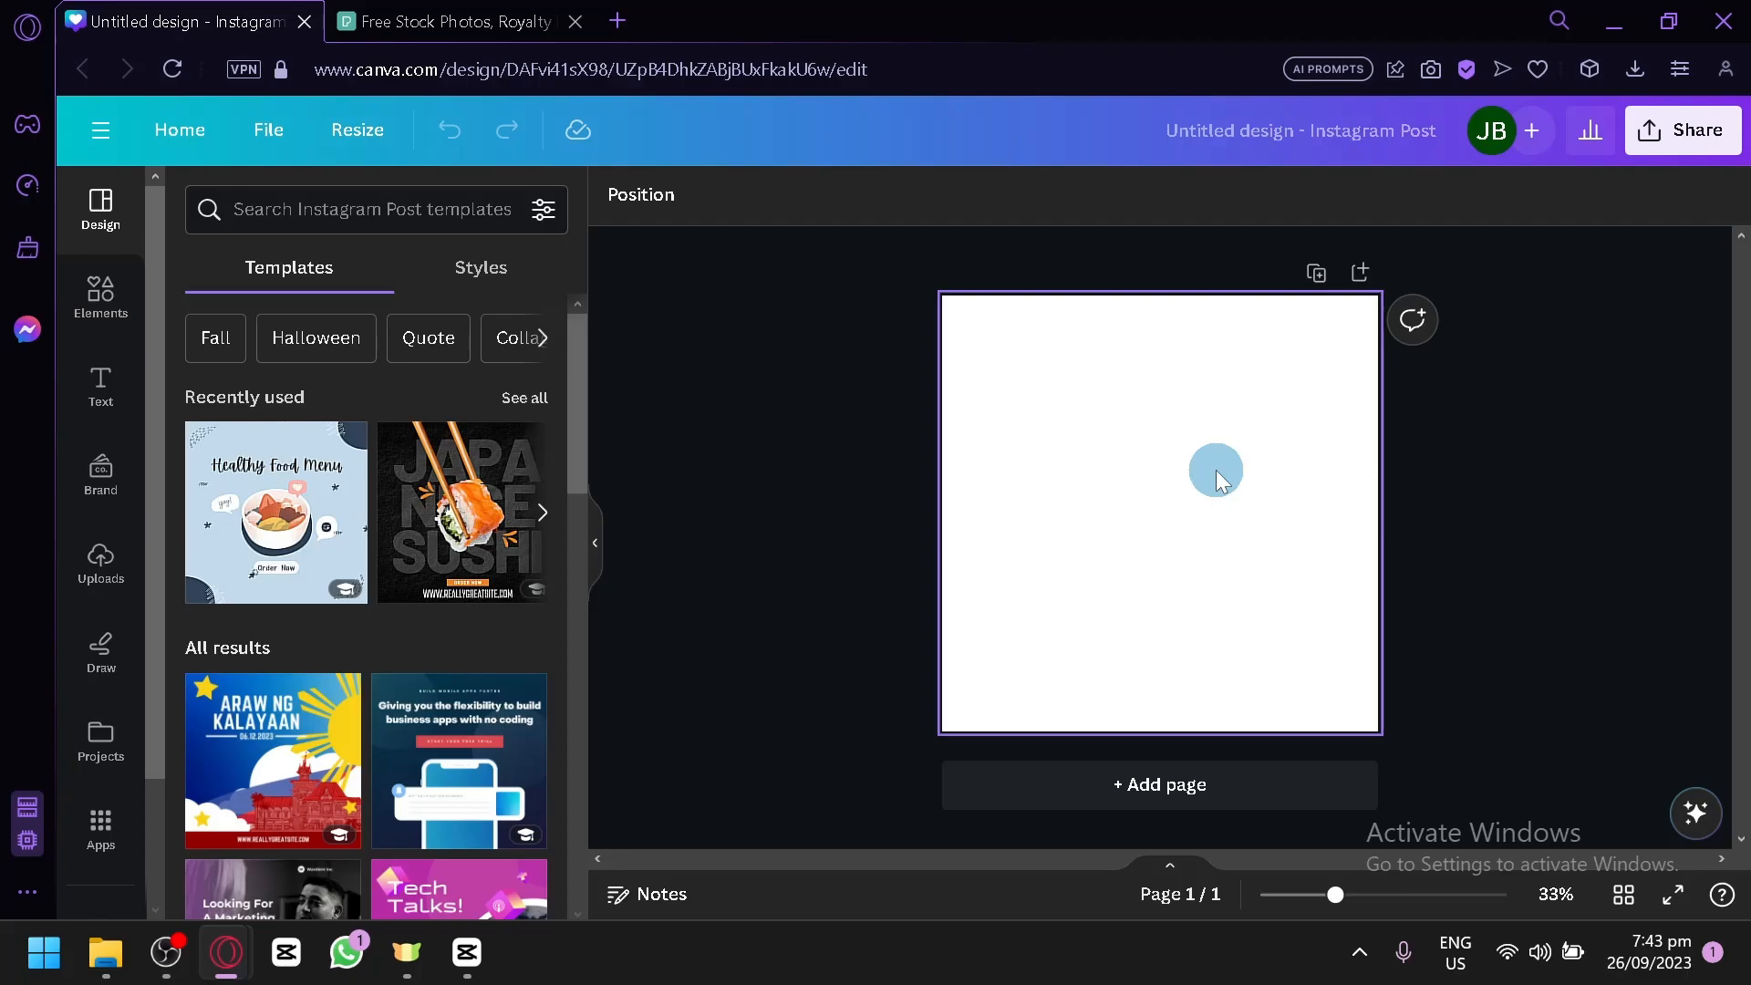
Step: Switch to the Pexels site and search its photos for the recent search "Dining Table"
left_click(479, 20)
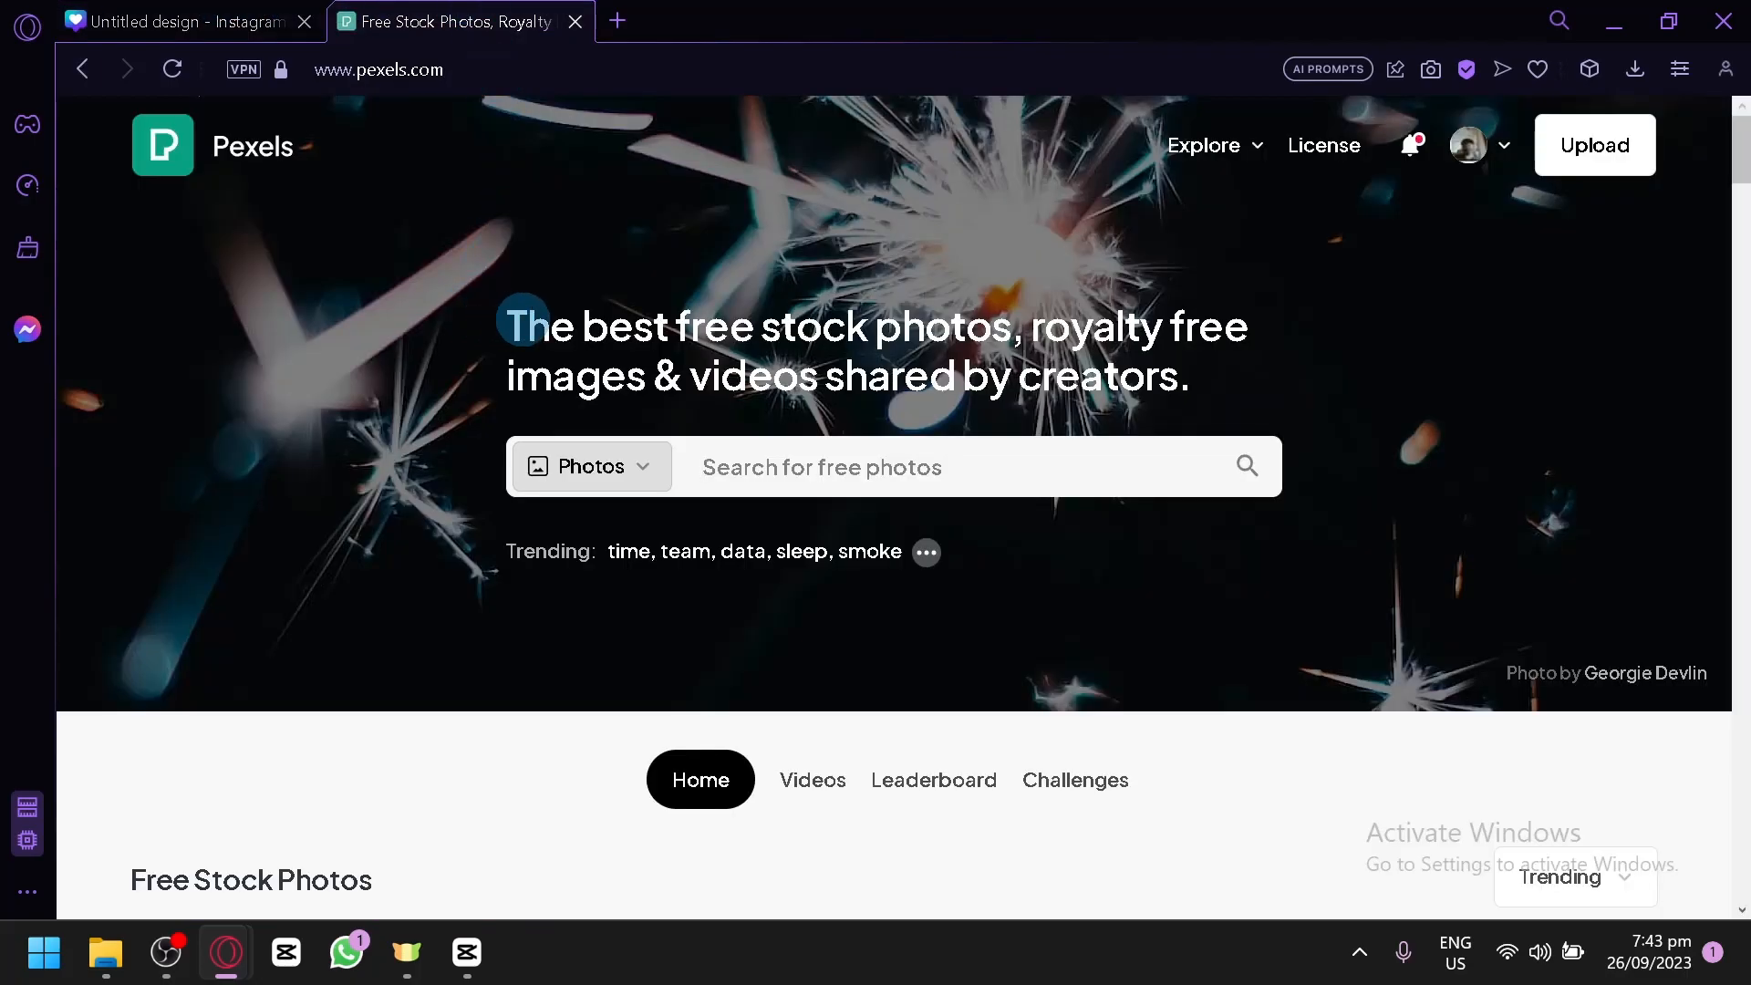
left_click_drag(493, 325, 850, 349)
left_click(911, 347)
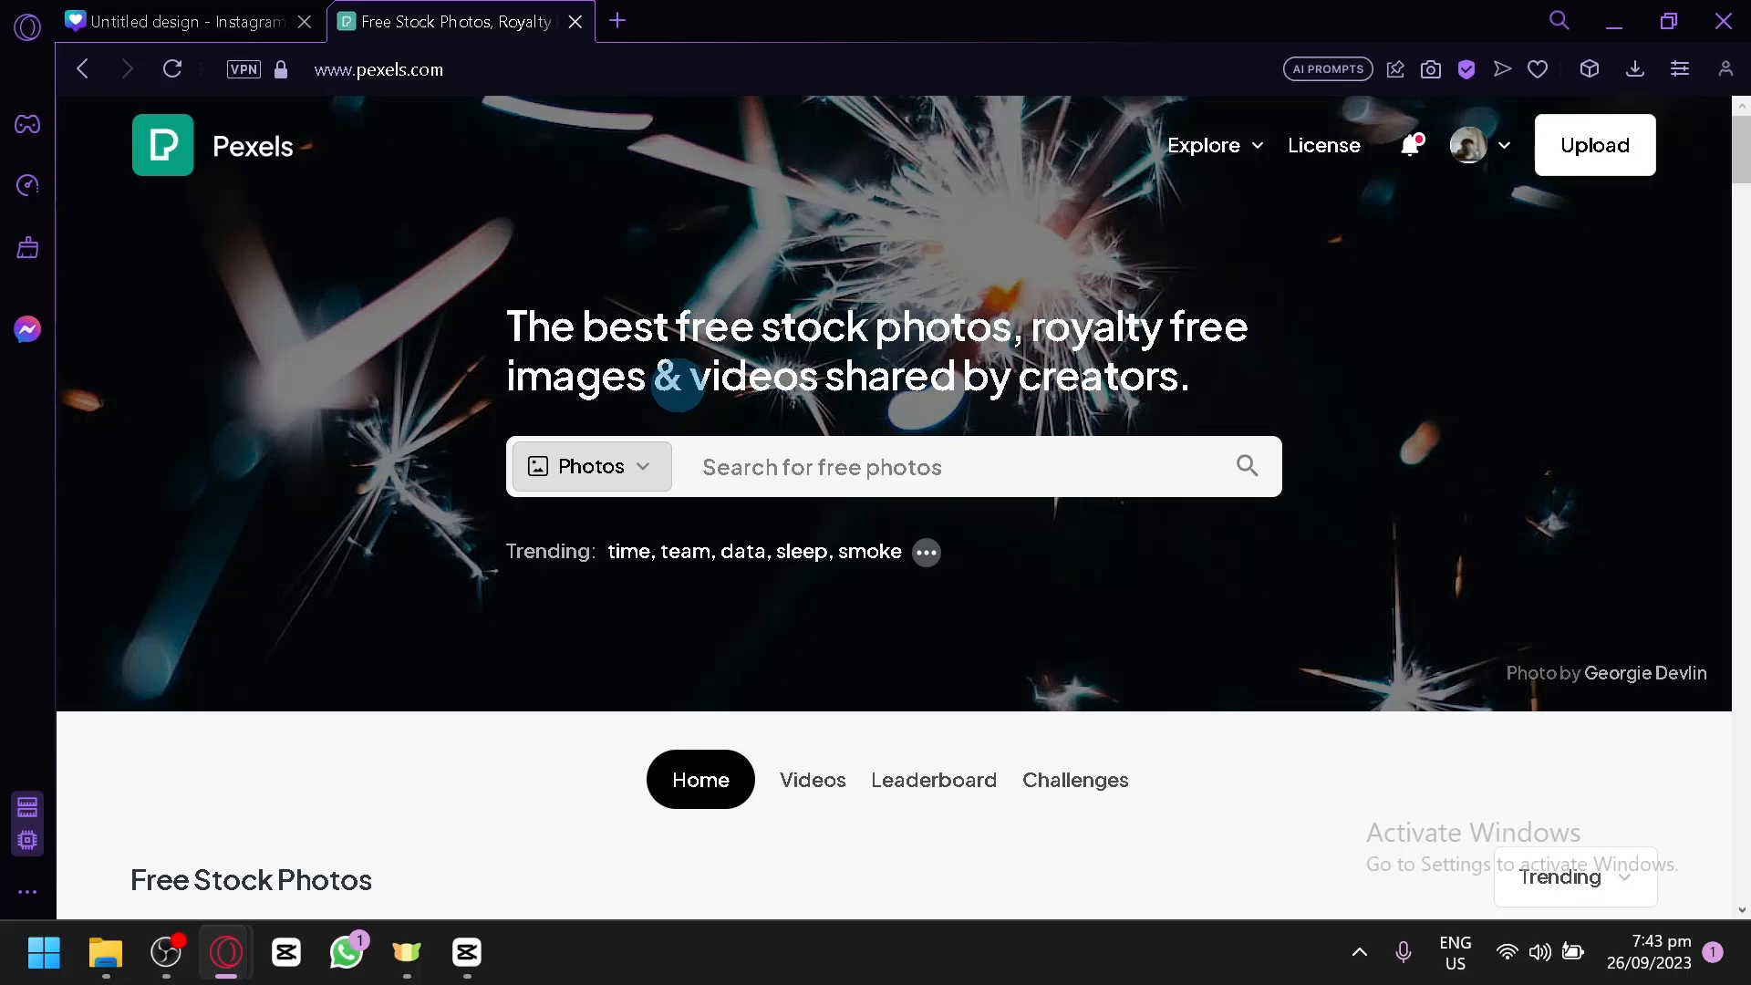
scroll(682, 371, "down", 6)
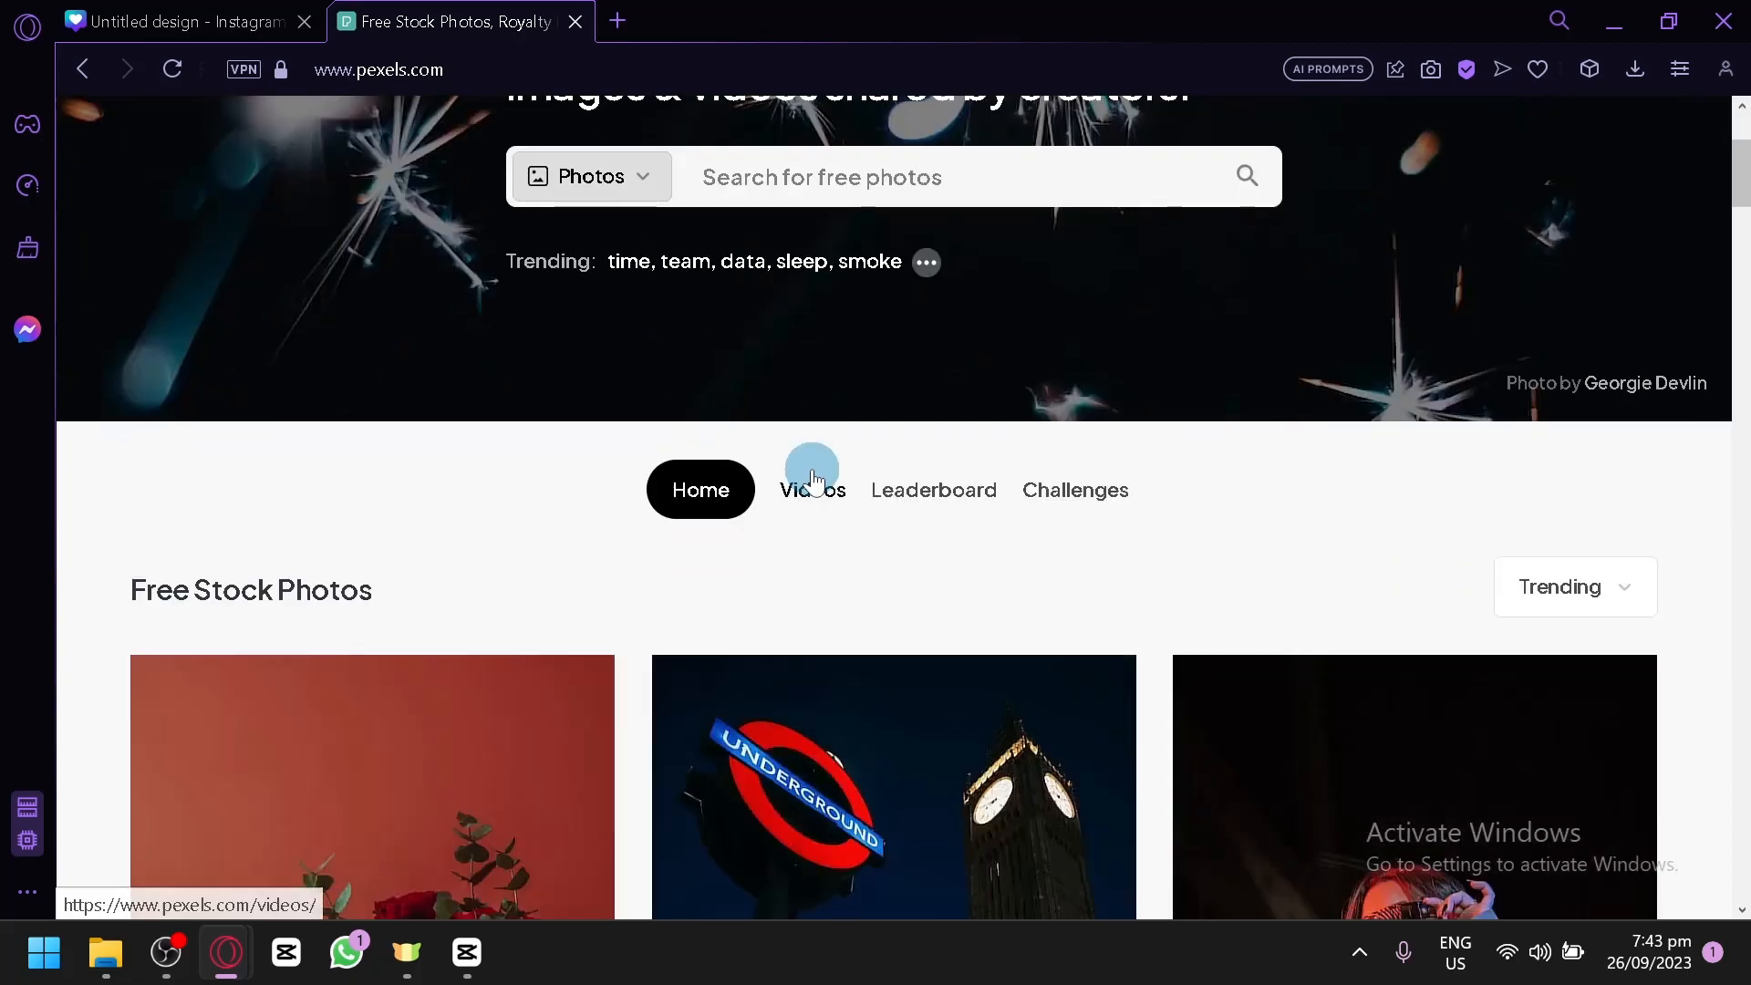
scroll(813, 481, "down", 10)
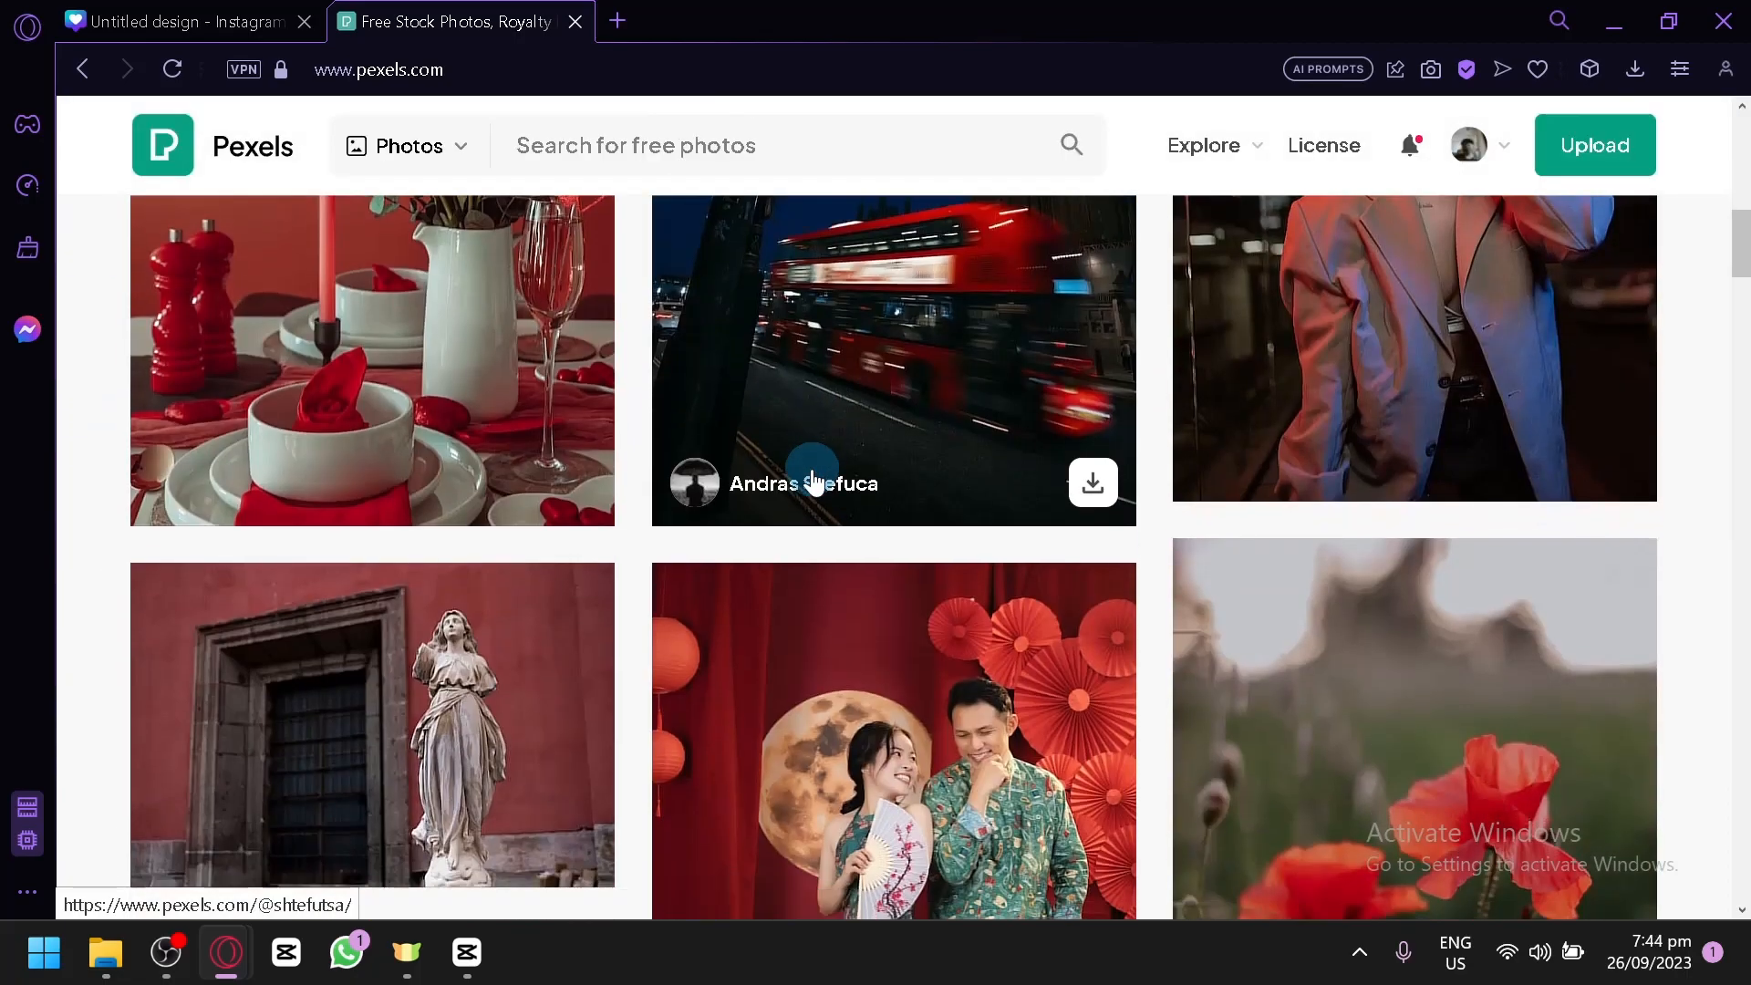
scroll(814, 481, "down", 10)
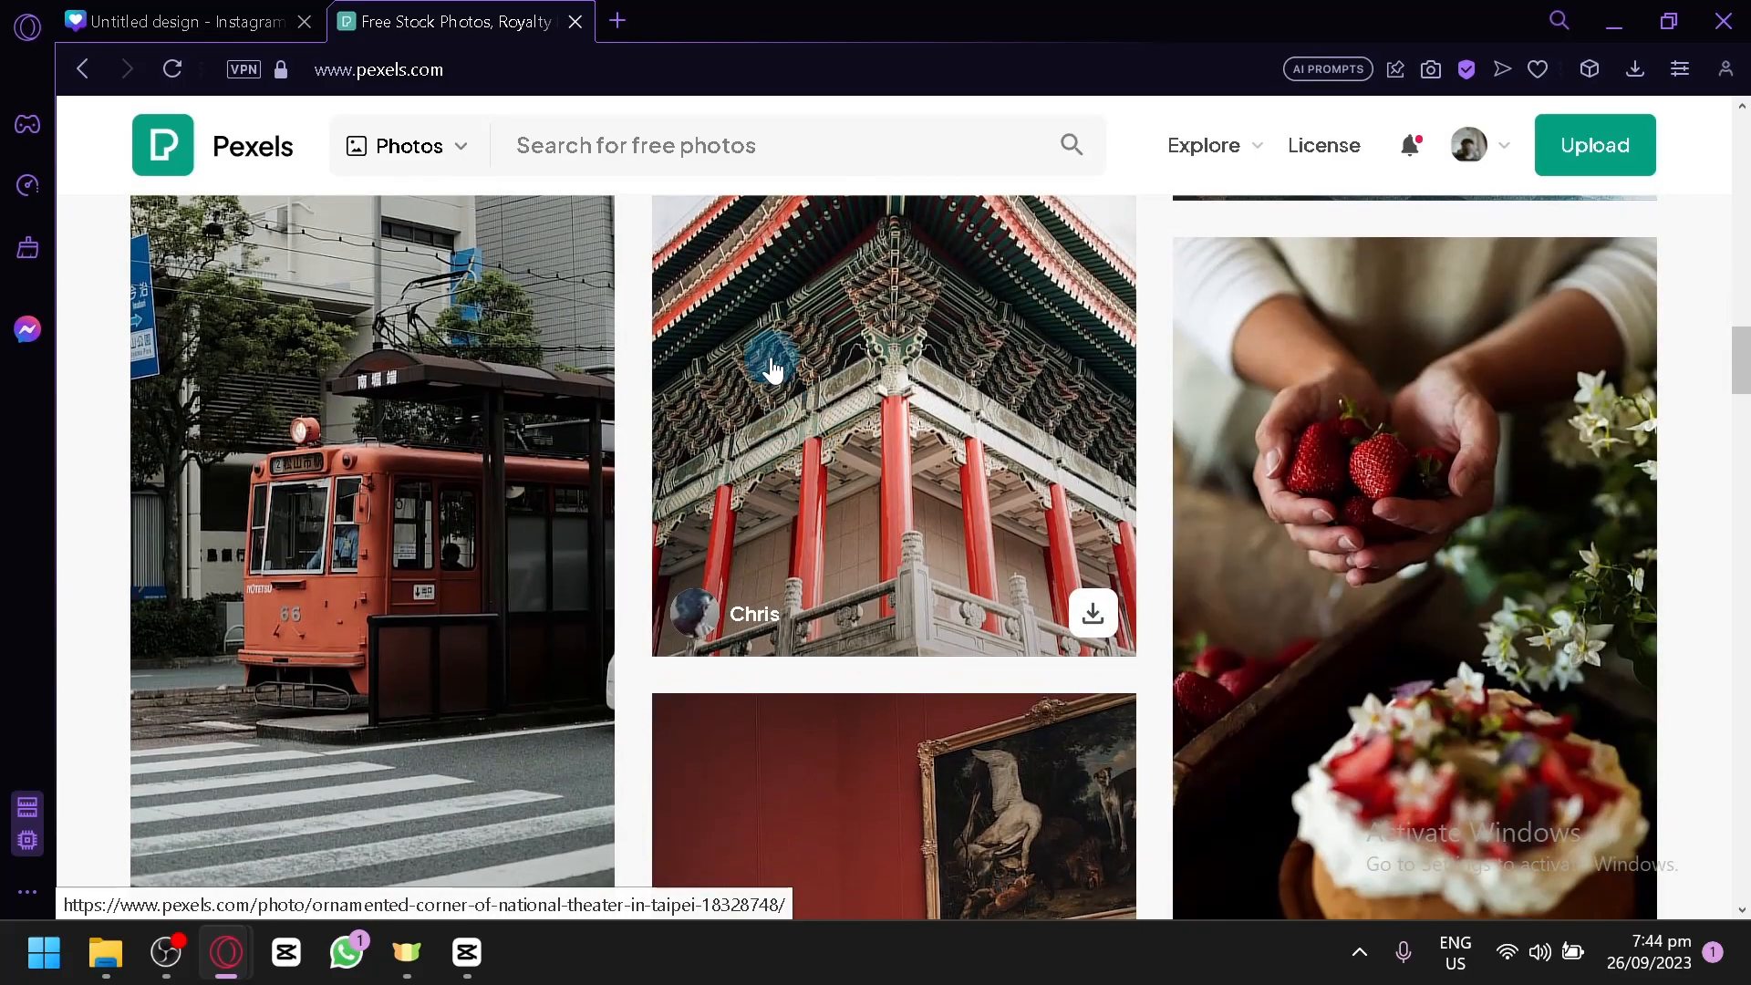
scroll(770, 365, "down", 6)
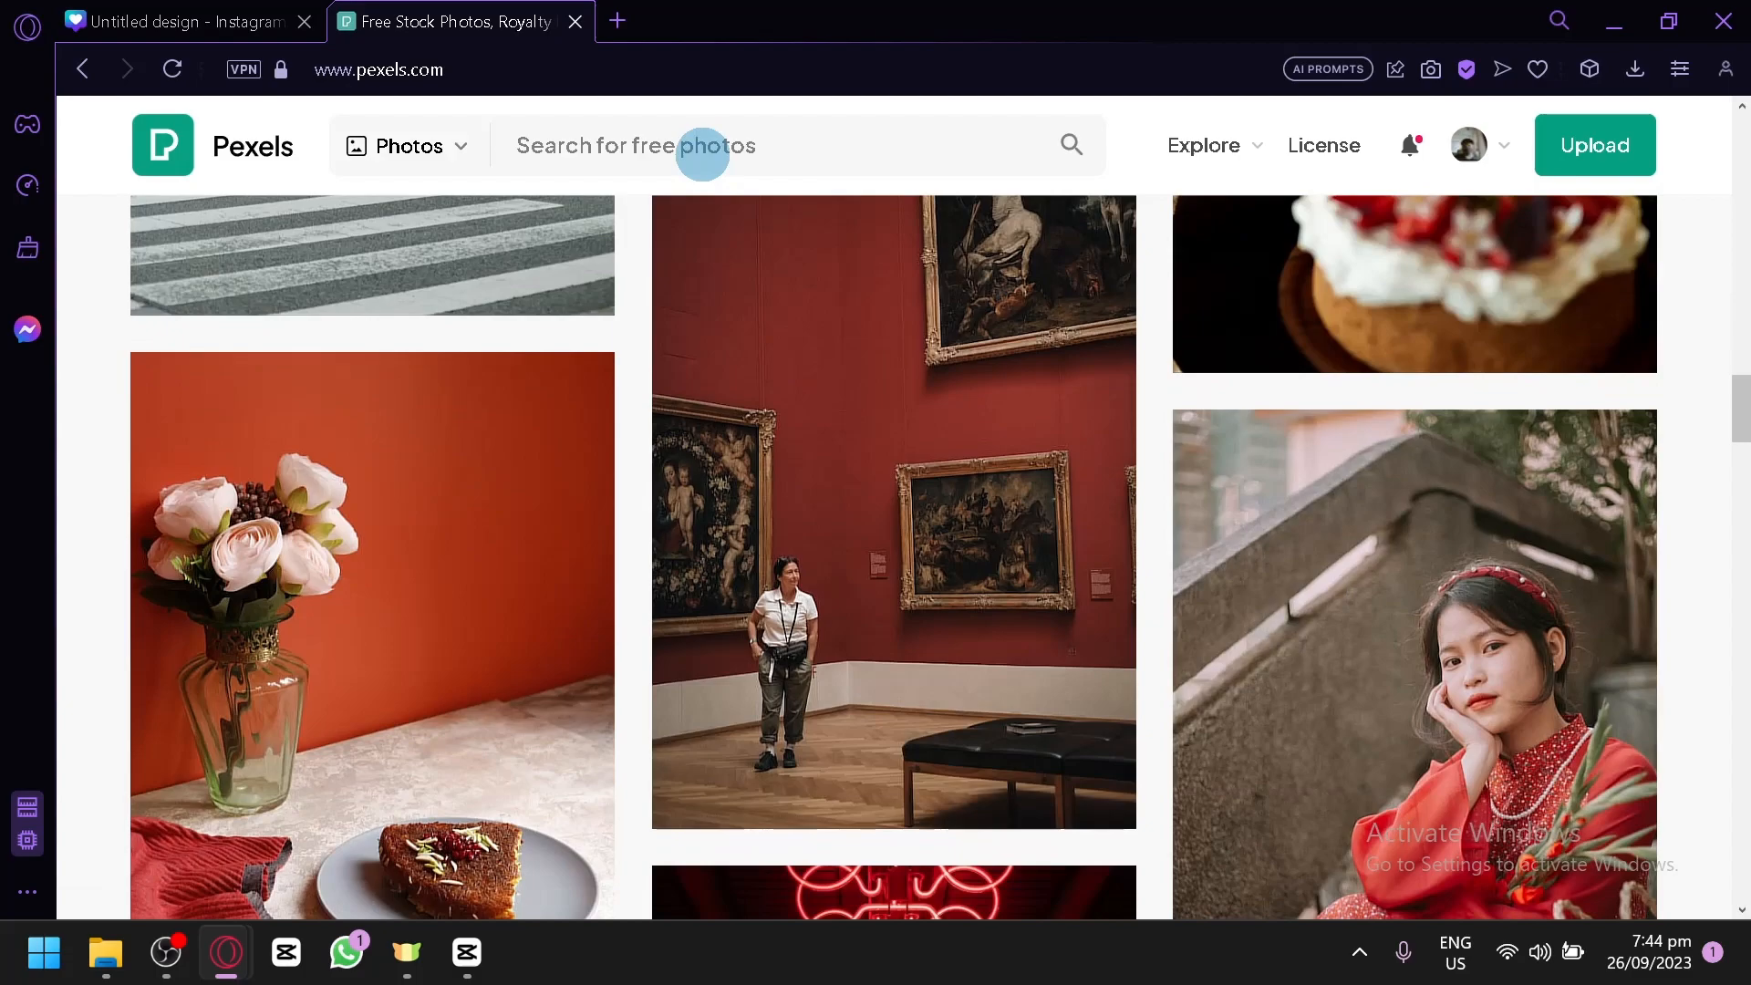
left_click(702, 155)
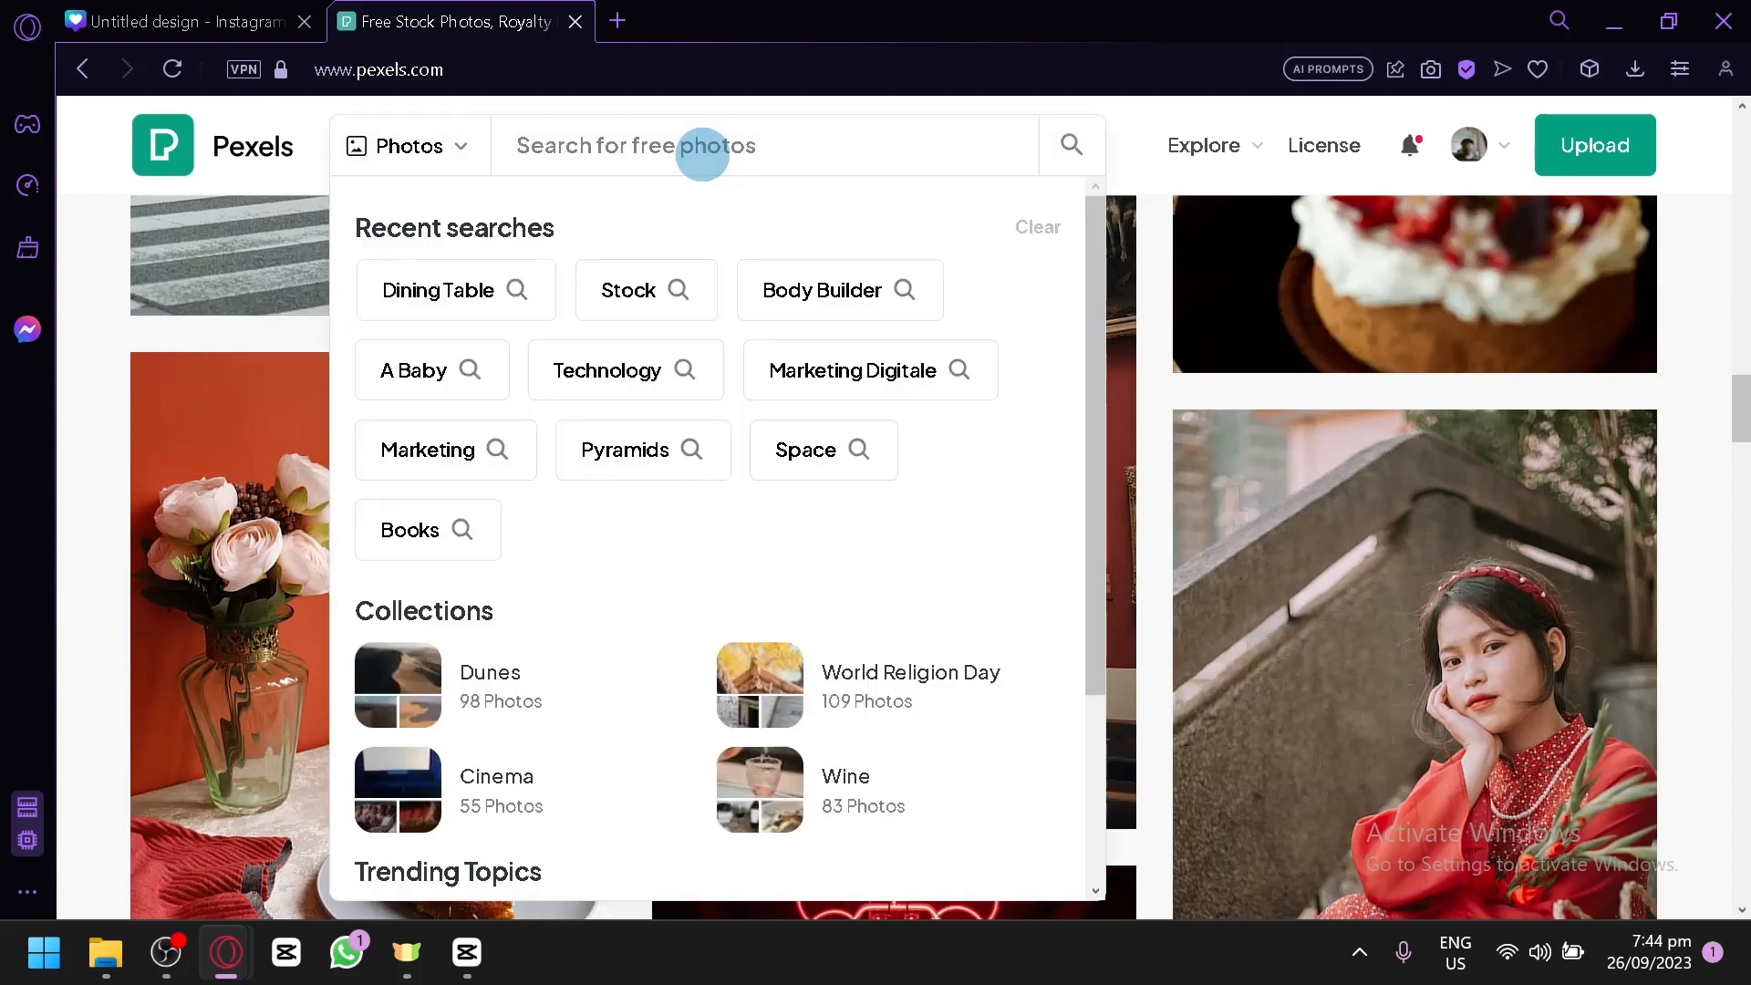
left_click(497, 291)
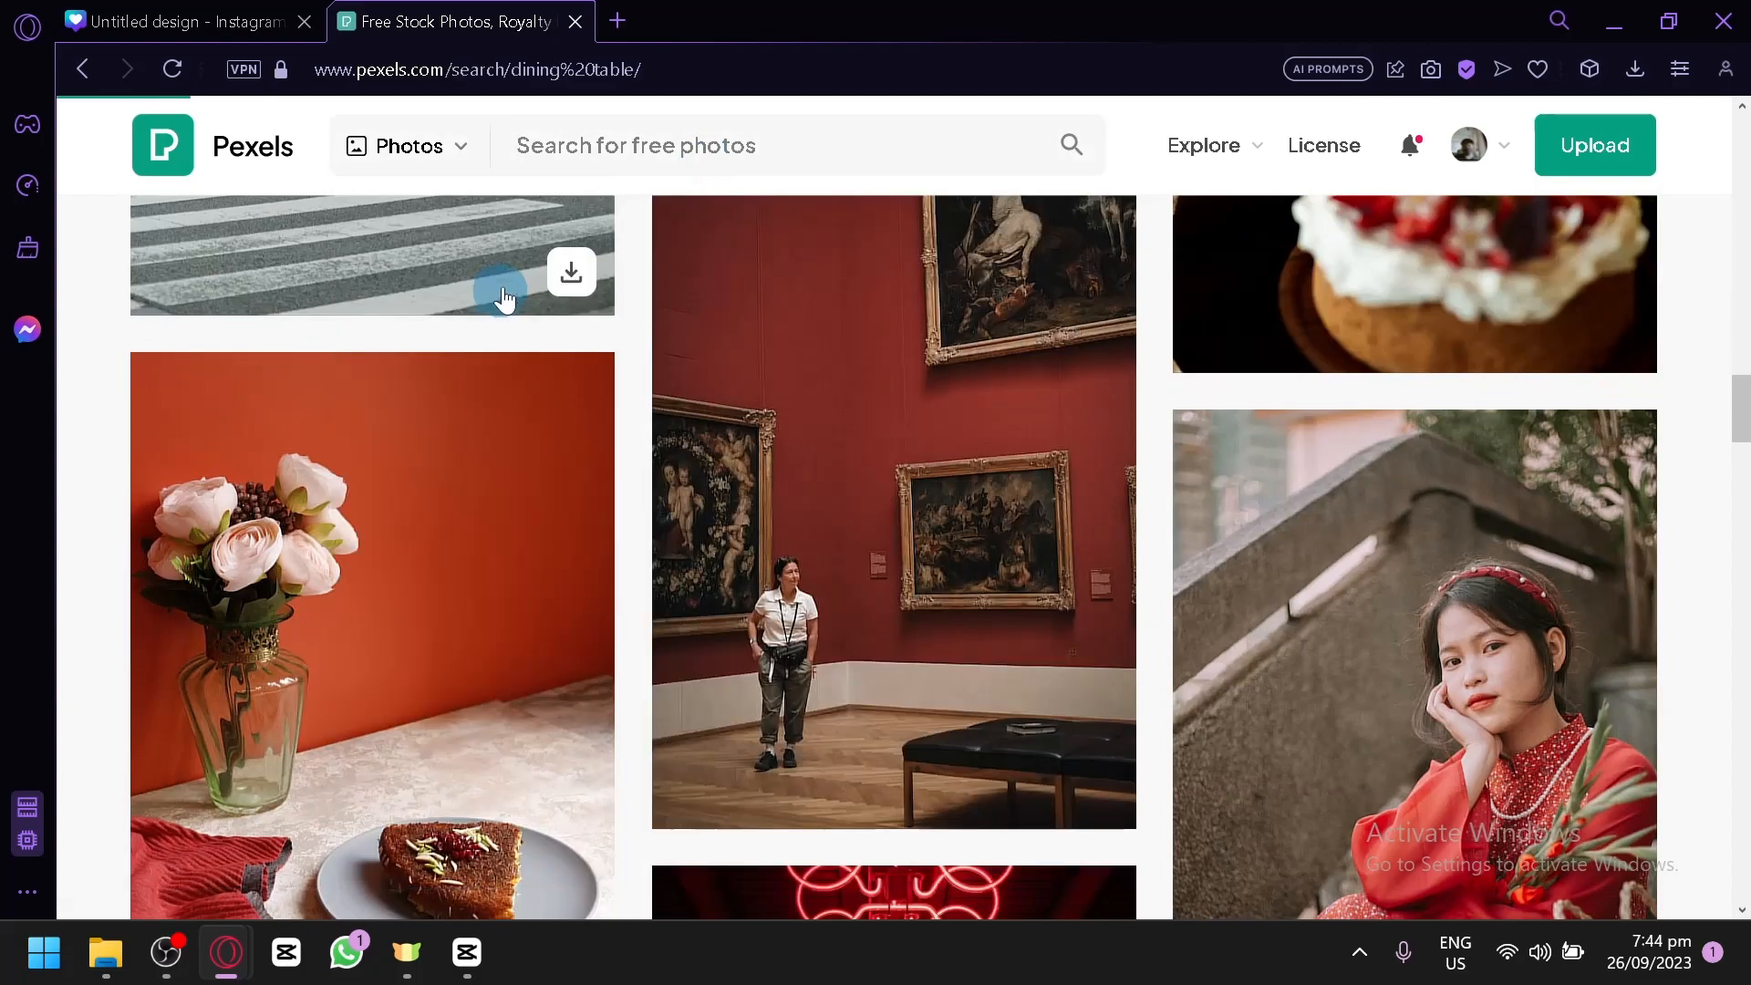
Step: Browse the dining table results and open the photo with the white flower pitcher, table runner and woven placemat
scroll(907, 536, "down", 4)
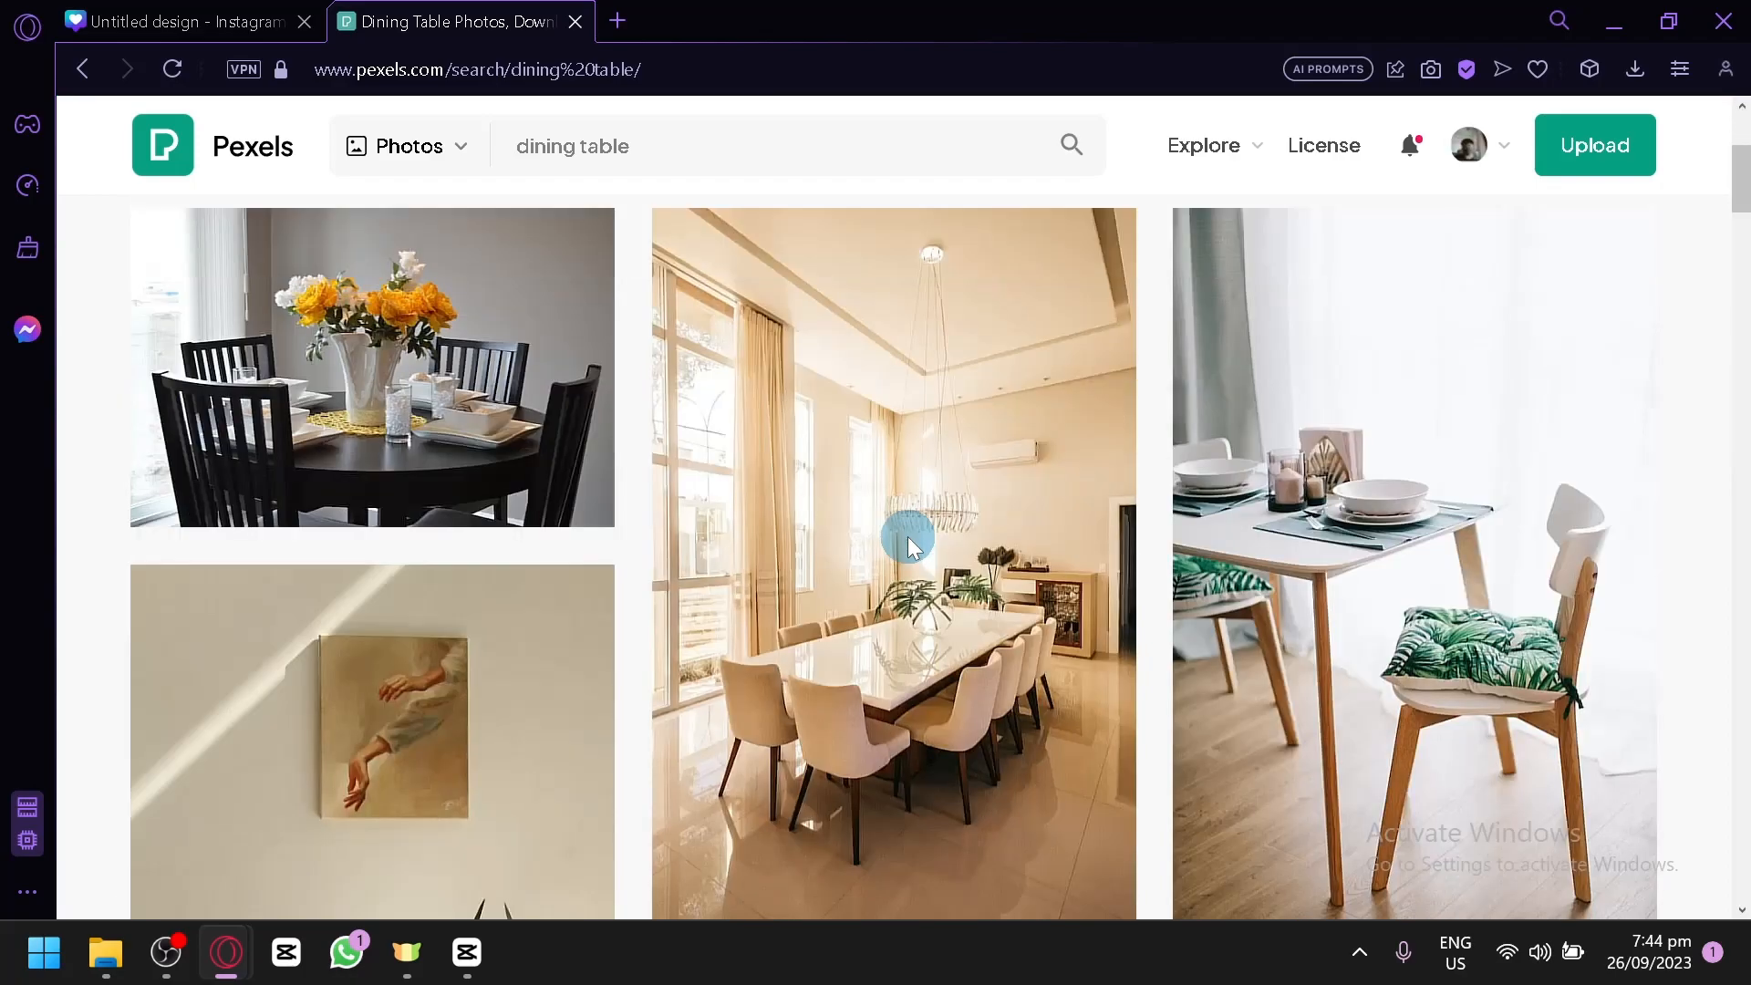
scroll(907, 536, "down", 15)
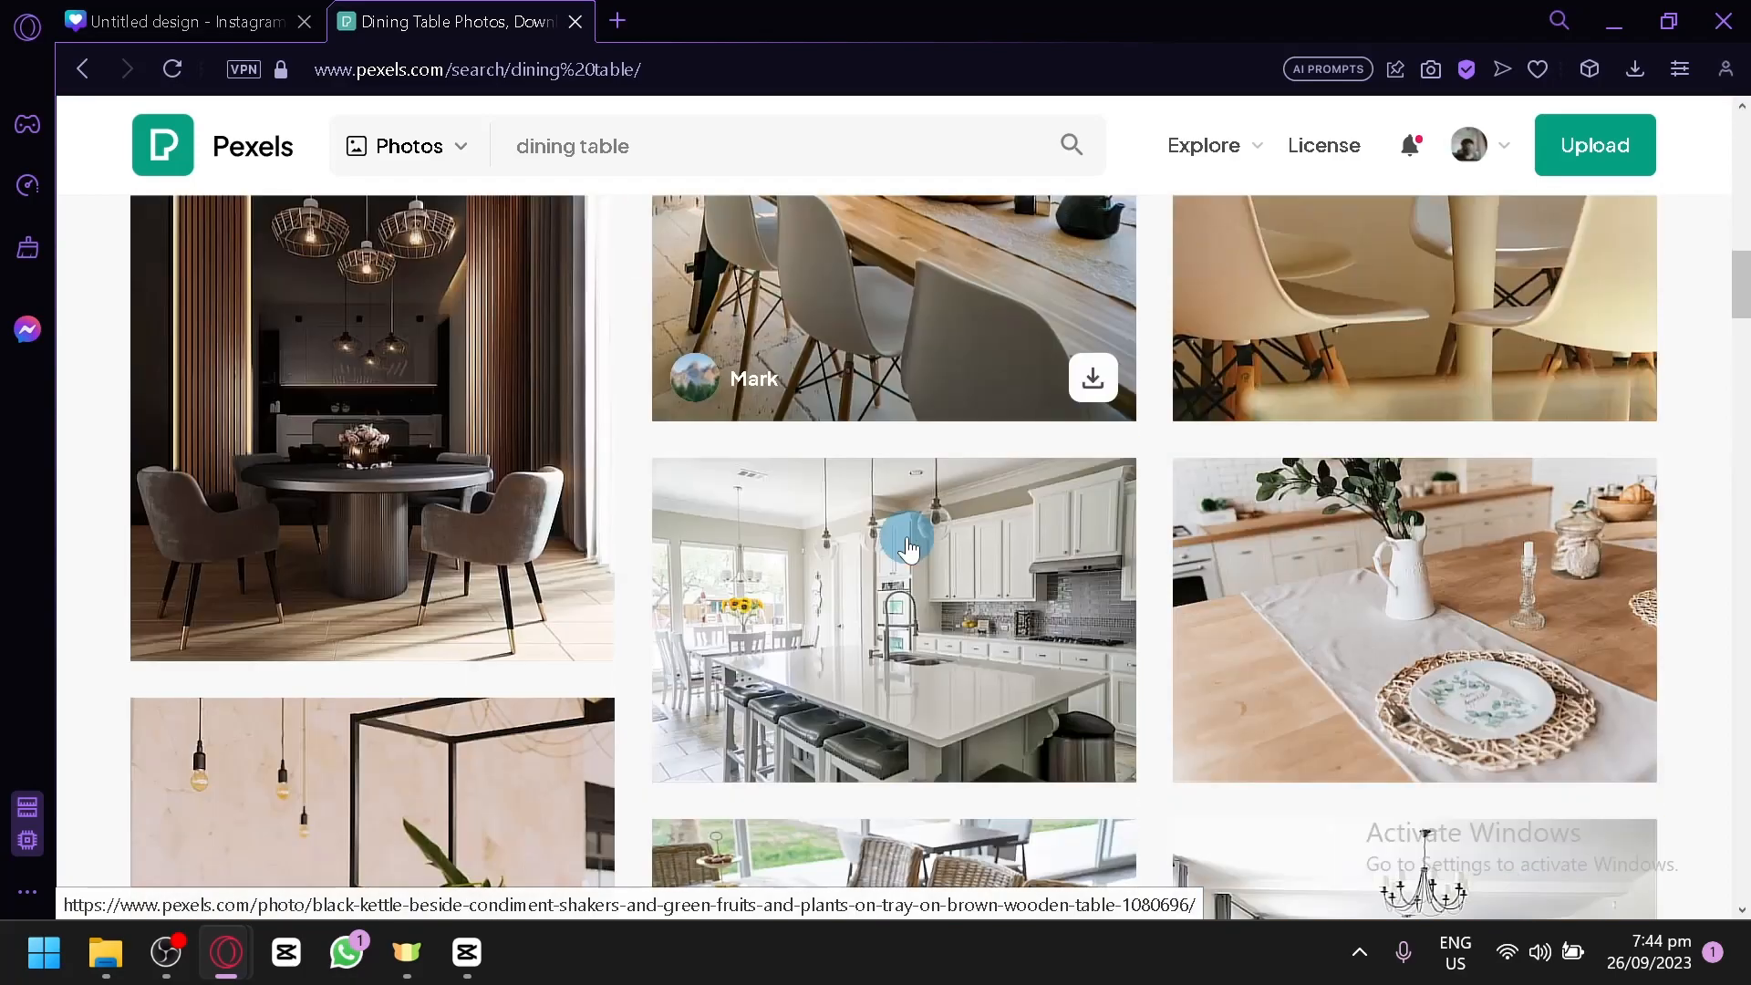
scroll(908, 550, "down", 2)
scroll(909, 550, "down", 4)
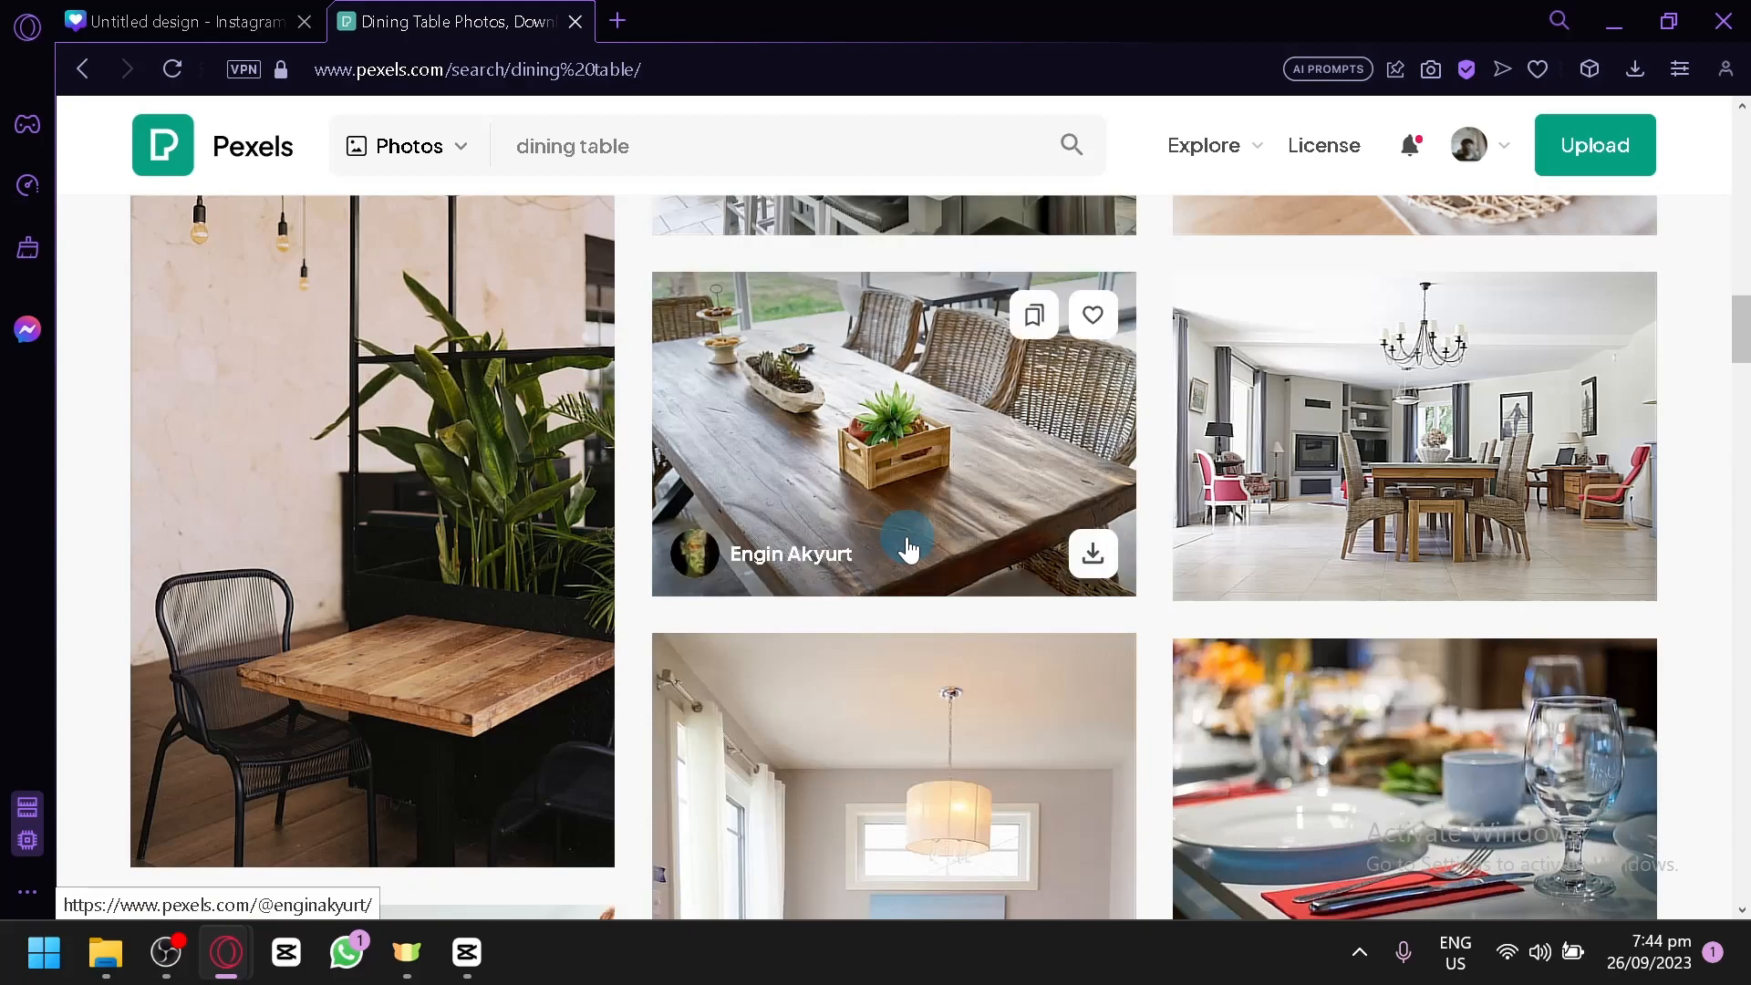
scroll(908, 547, "down", 6)
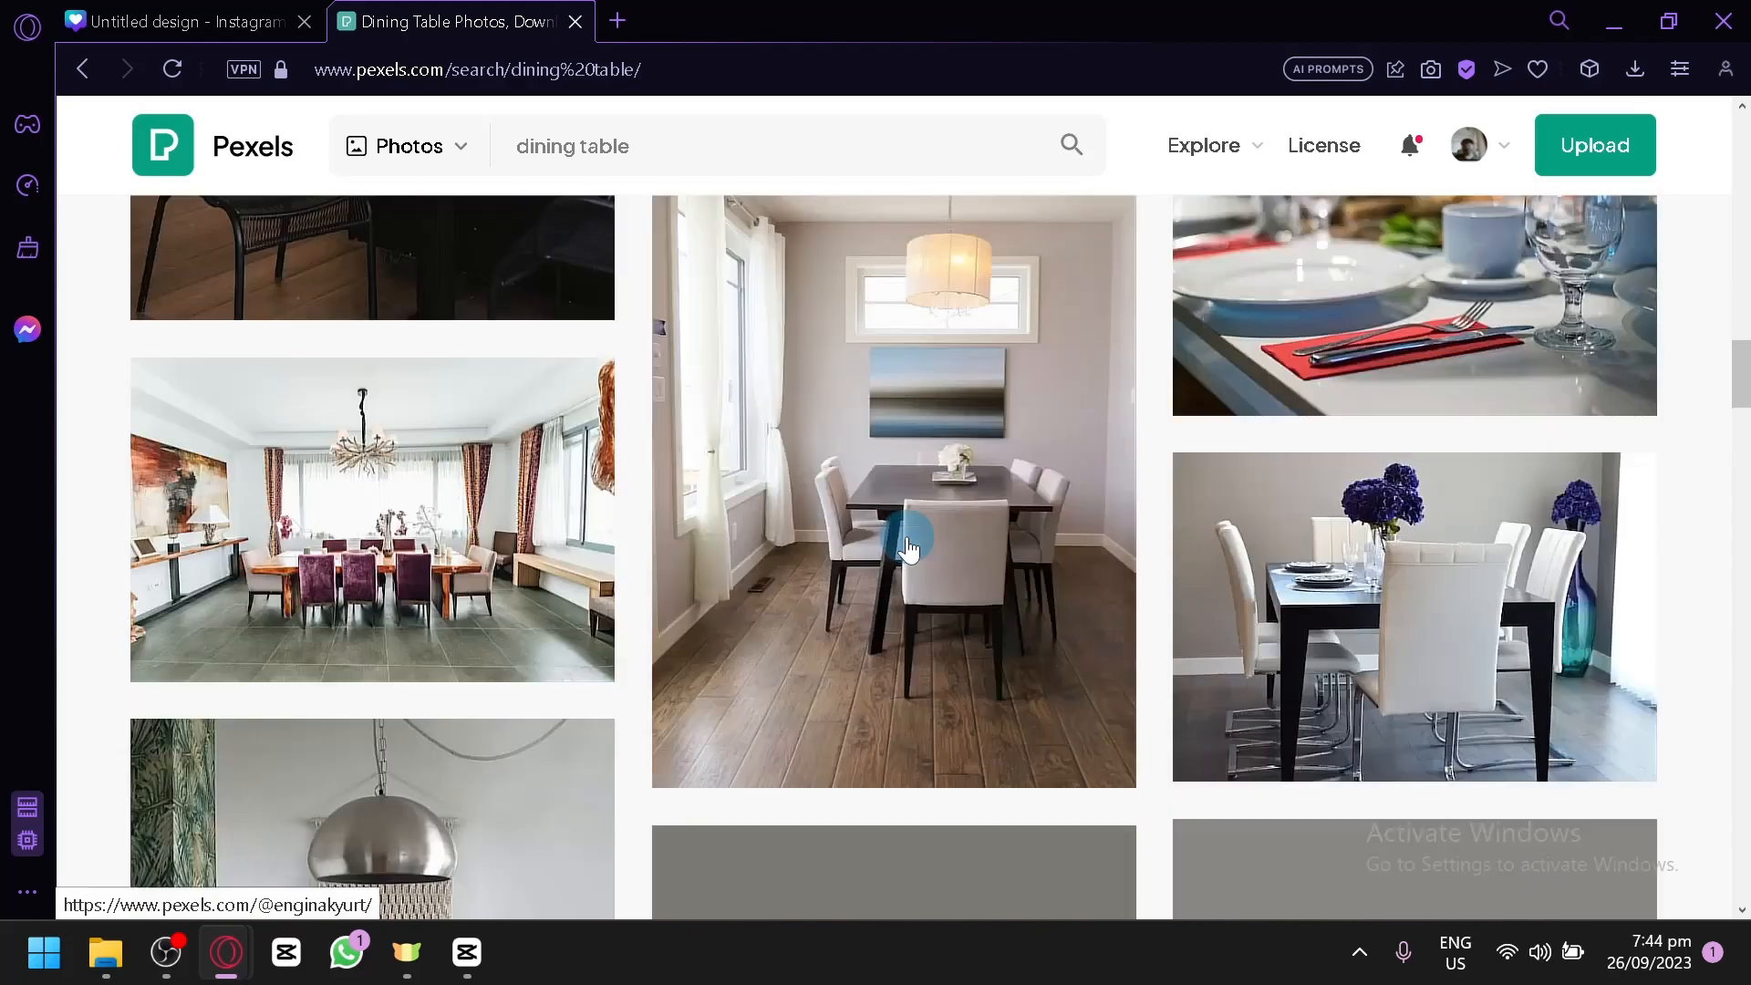
scroll(906, 531, "up", 12)
left_click(1362, 577)
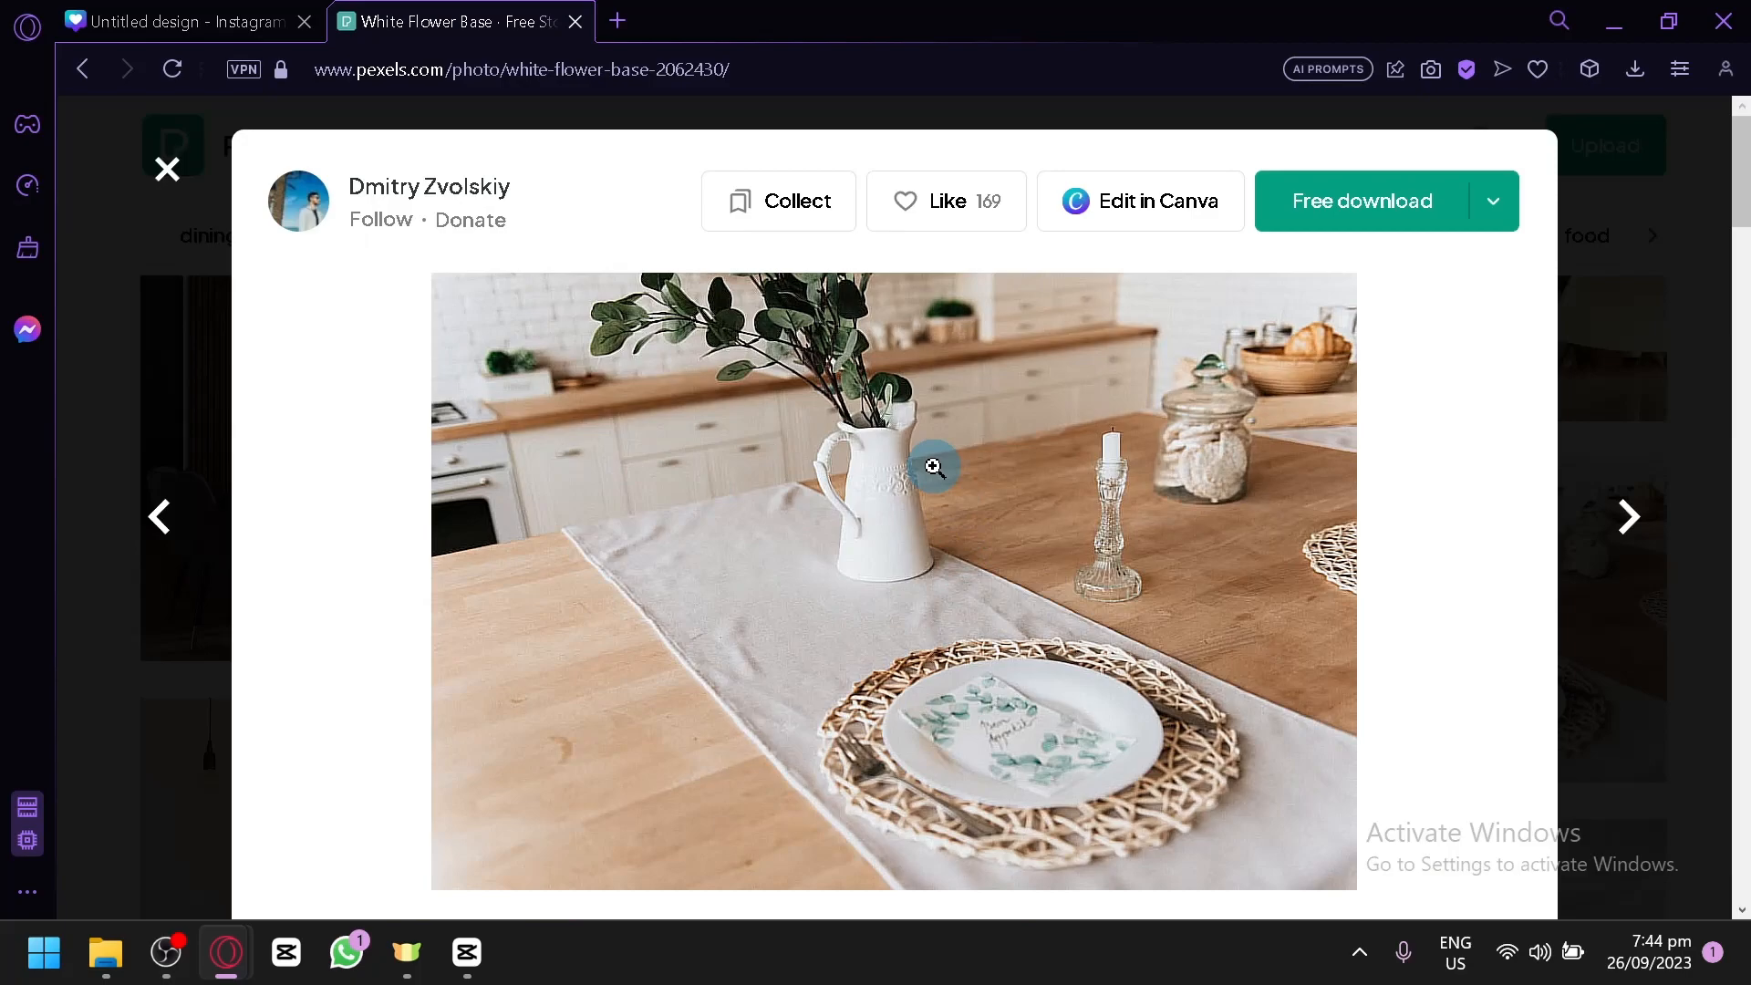
scroll(933, 466, "down", 1)
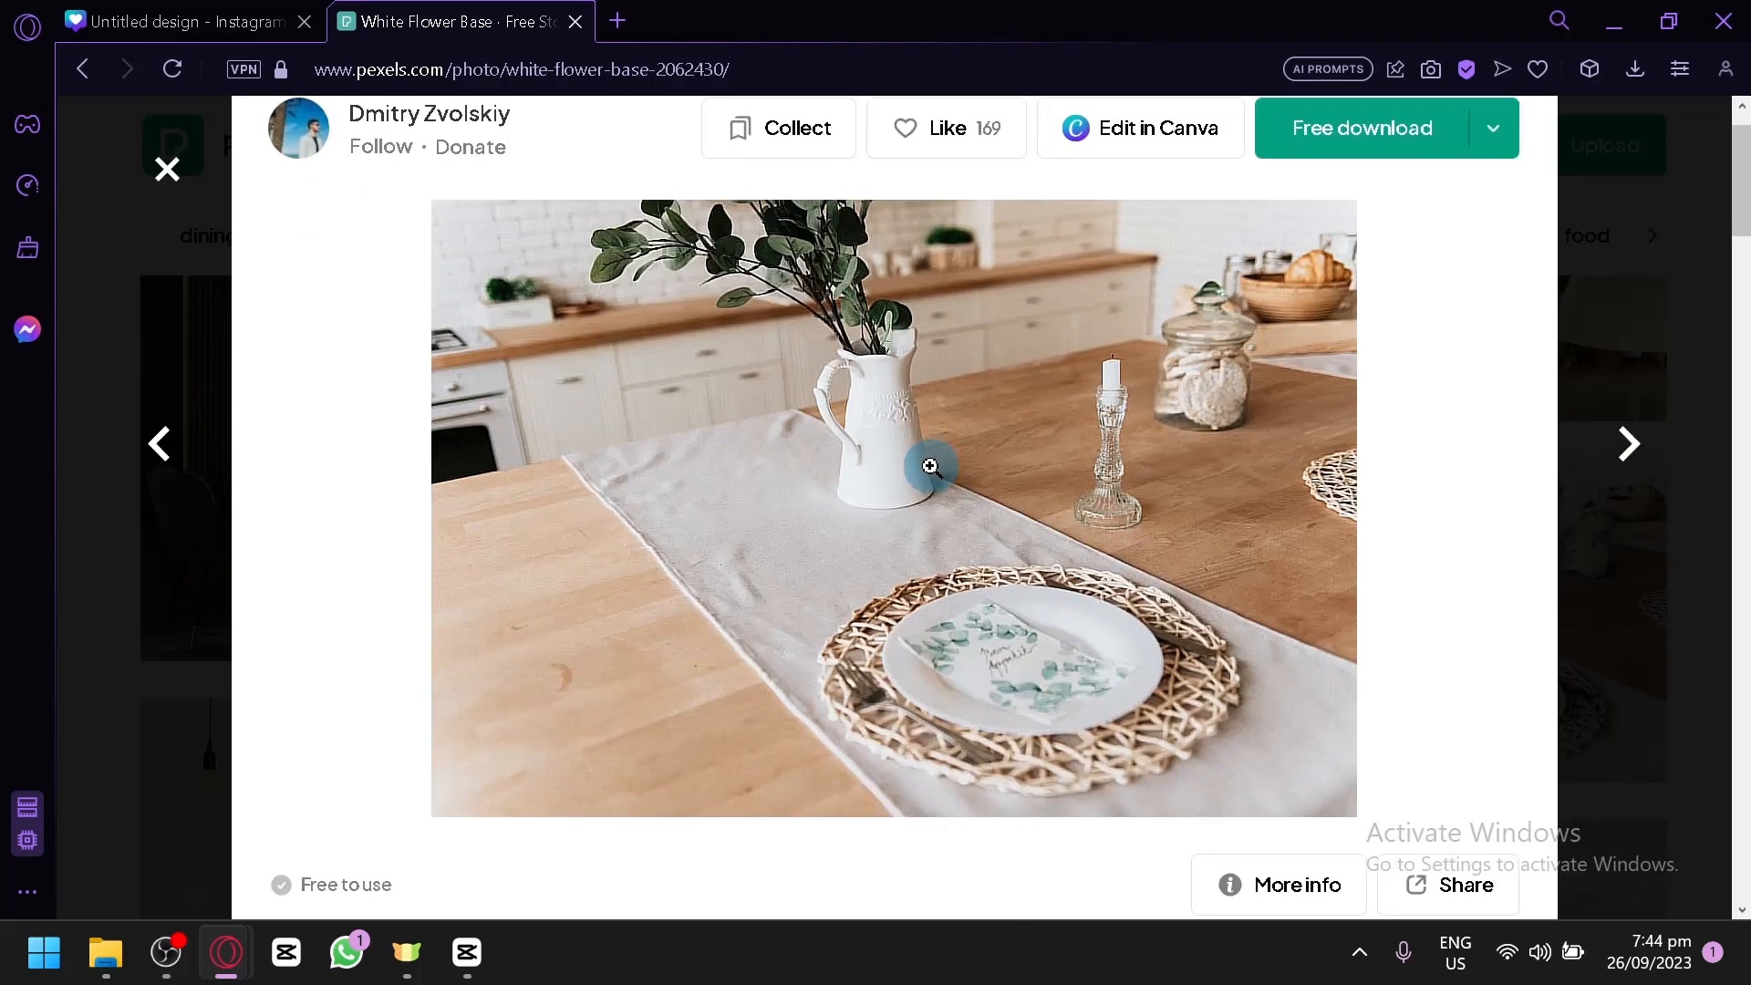
Step: Return to the Canva design and add the downloaded dining table photo to the blank page
left_click(100, 18)
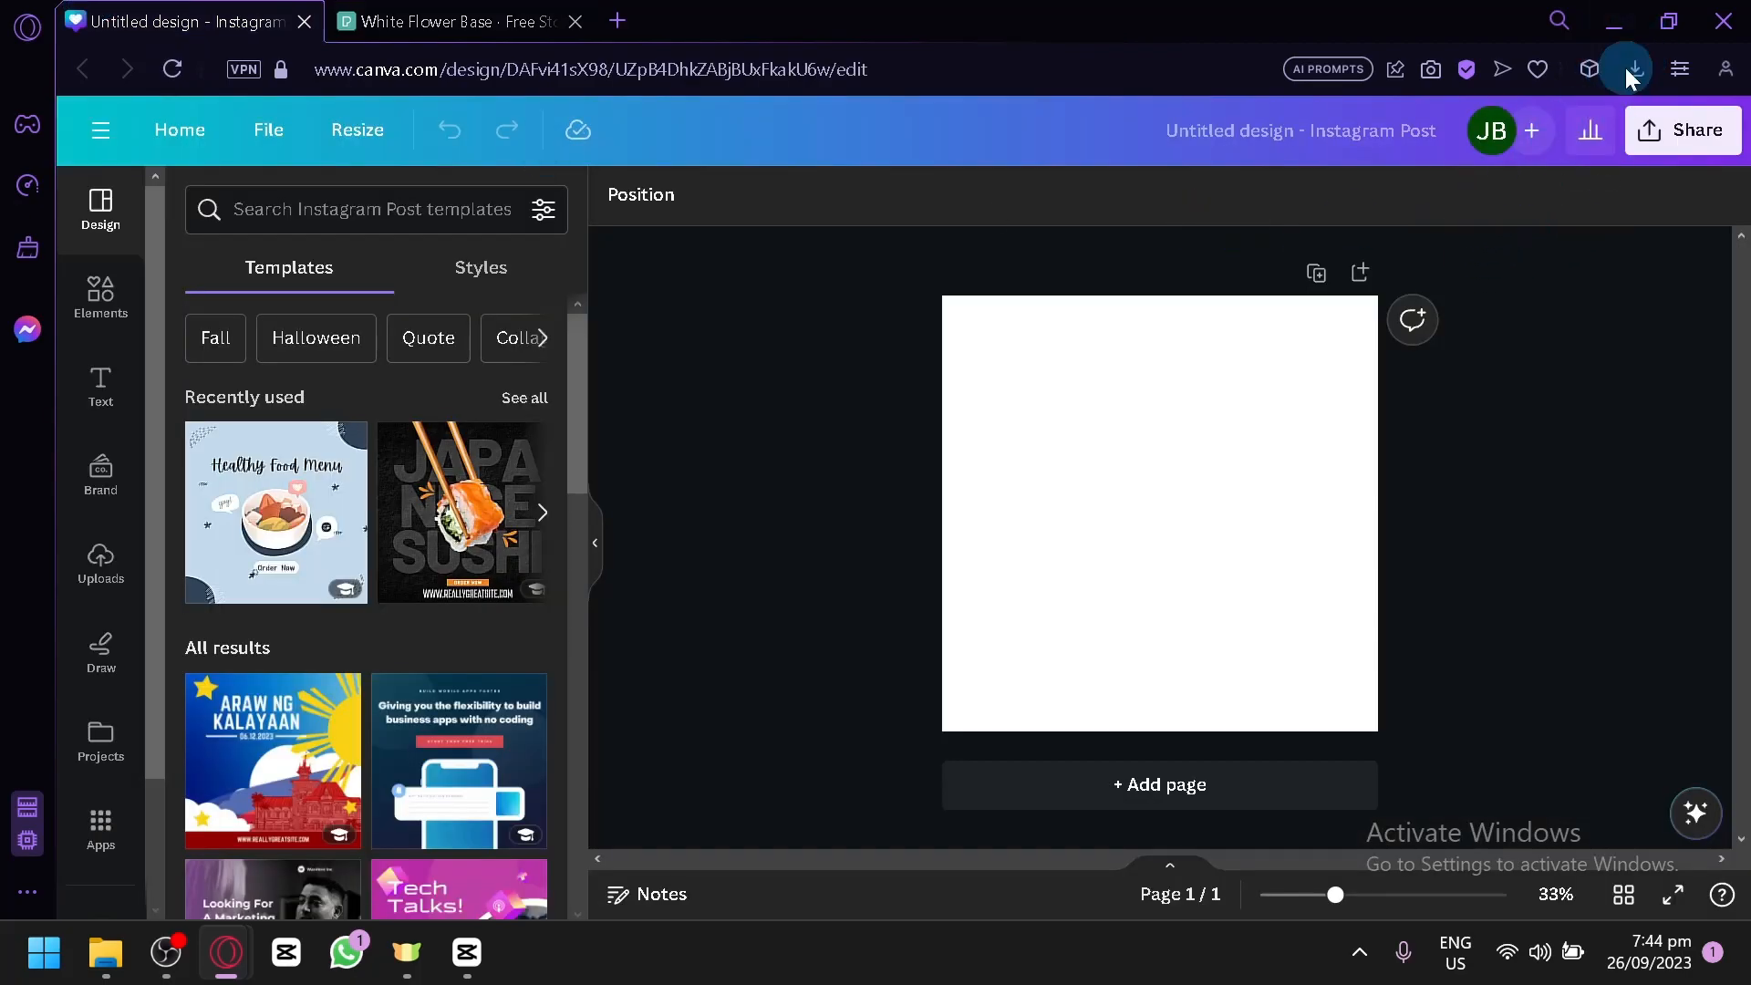
left_click(1632, 78)
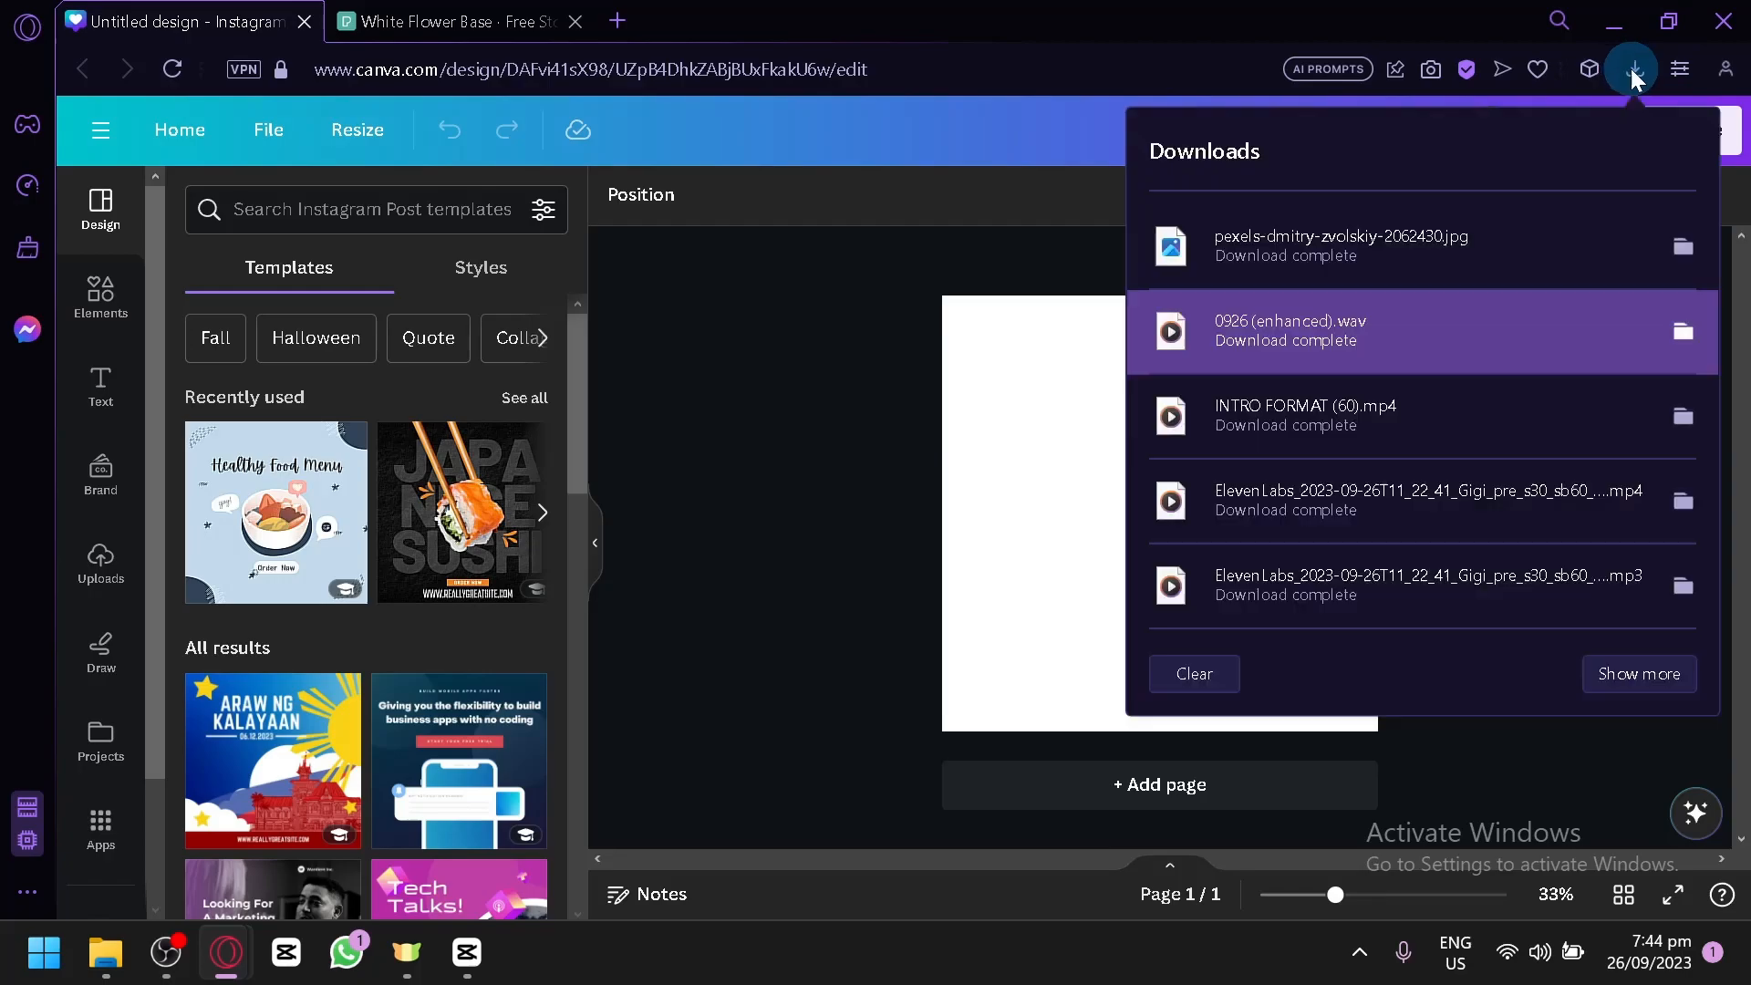
left_click_drag(1415, 281, 945, 405)
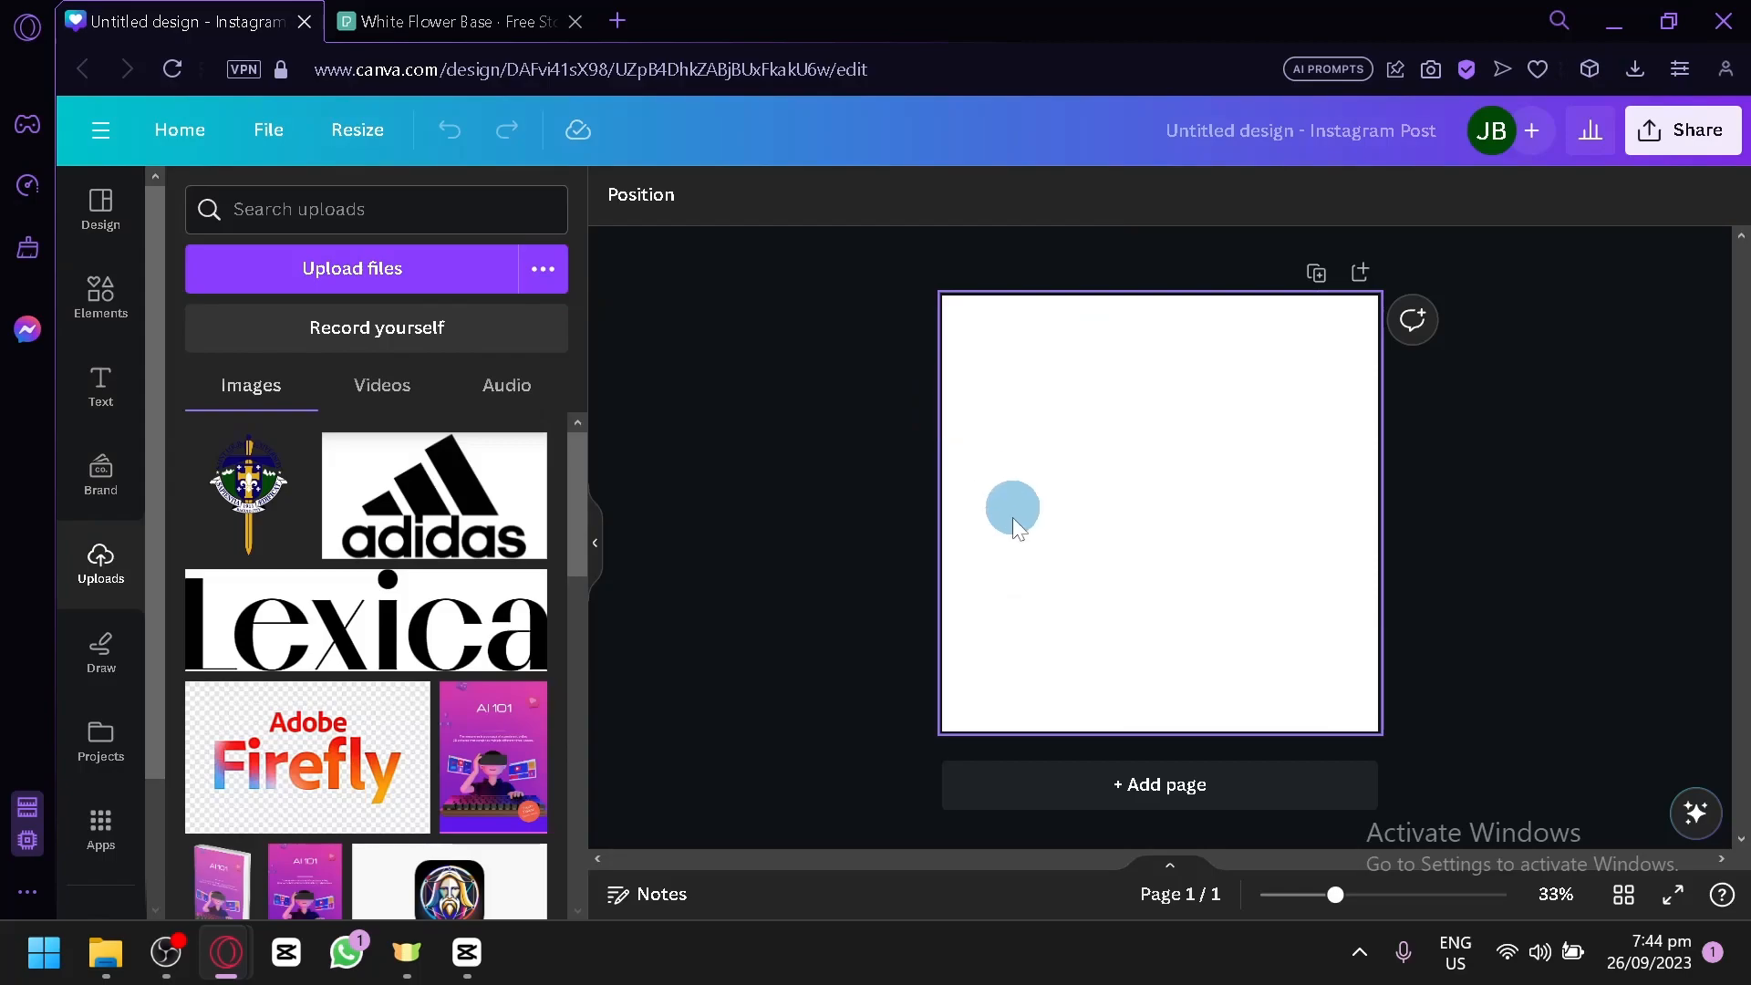
left_click_drag(965, 540, 965, 543)
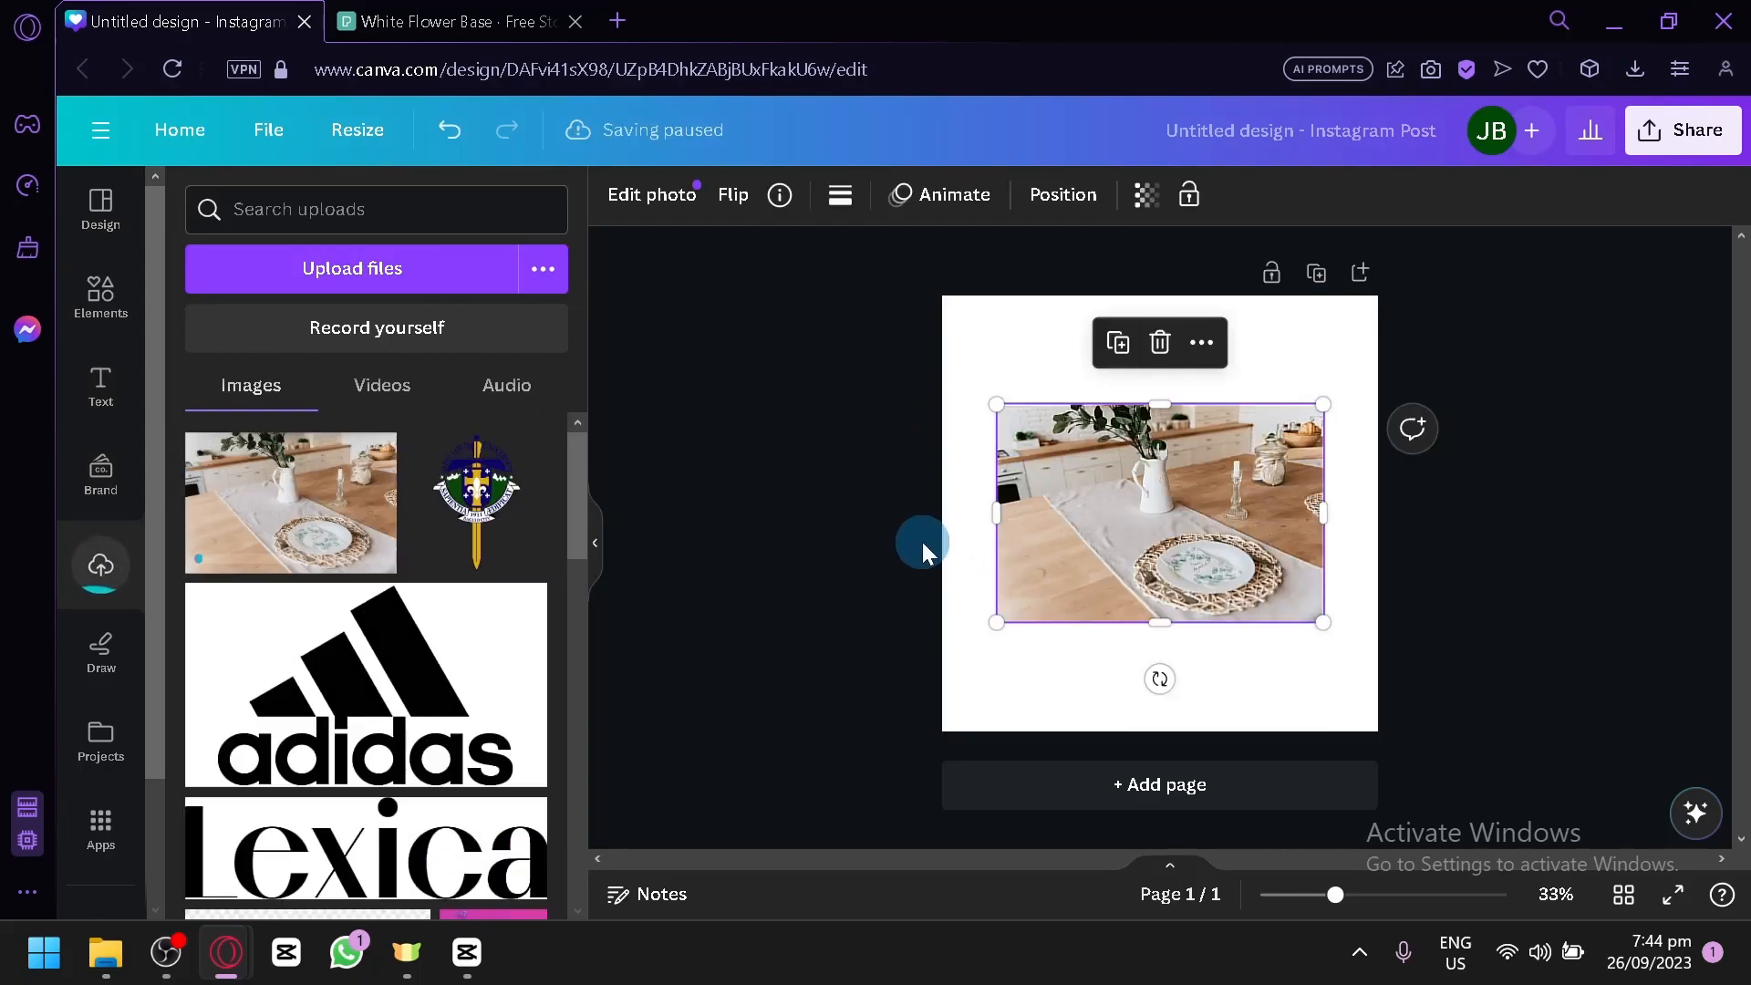
Step: Collapse the uploads list and enlarge the dining table photo to span the full width of the page
left_click(599, 553)
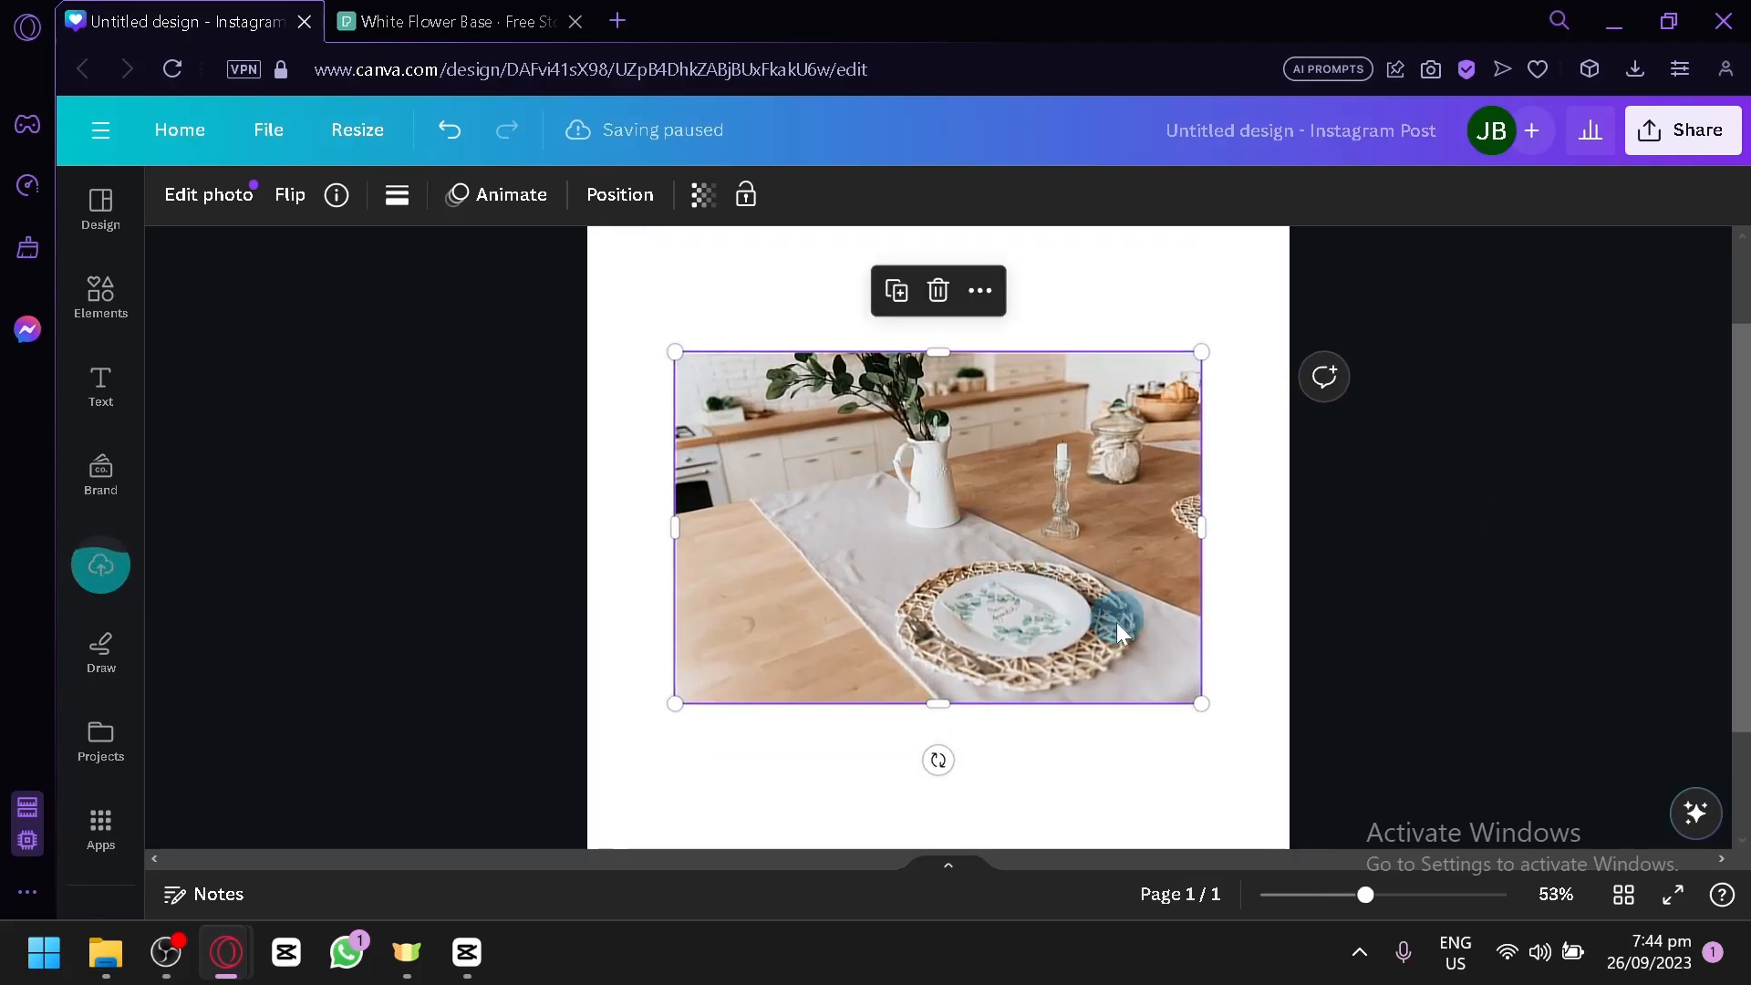
left_click_drag(1201, 696, 1368, 815)
left_click_drag(1169, 721, 1100, 684)
left_click_drag(1281, 778, 1288, 781)
scroll(1118, 662, "down", 2)
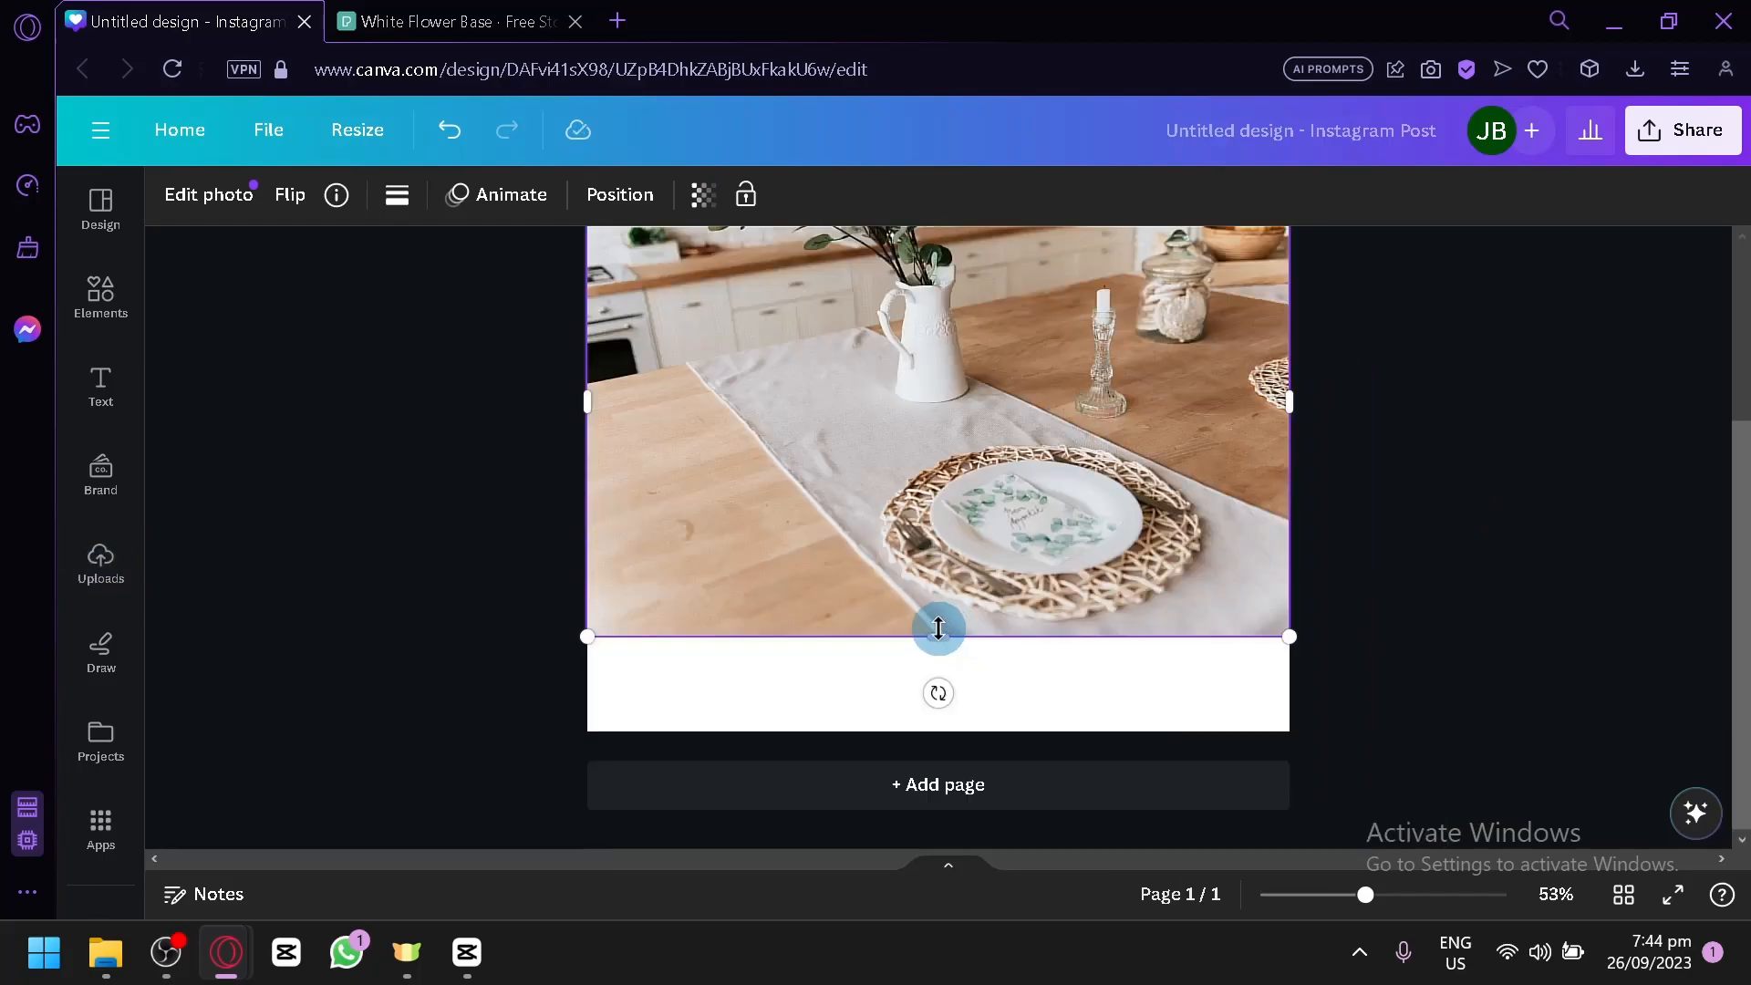
scroll(796, 441, "up", 3)
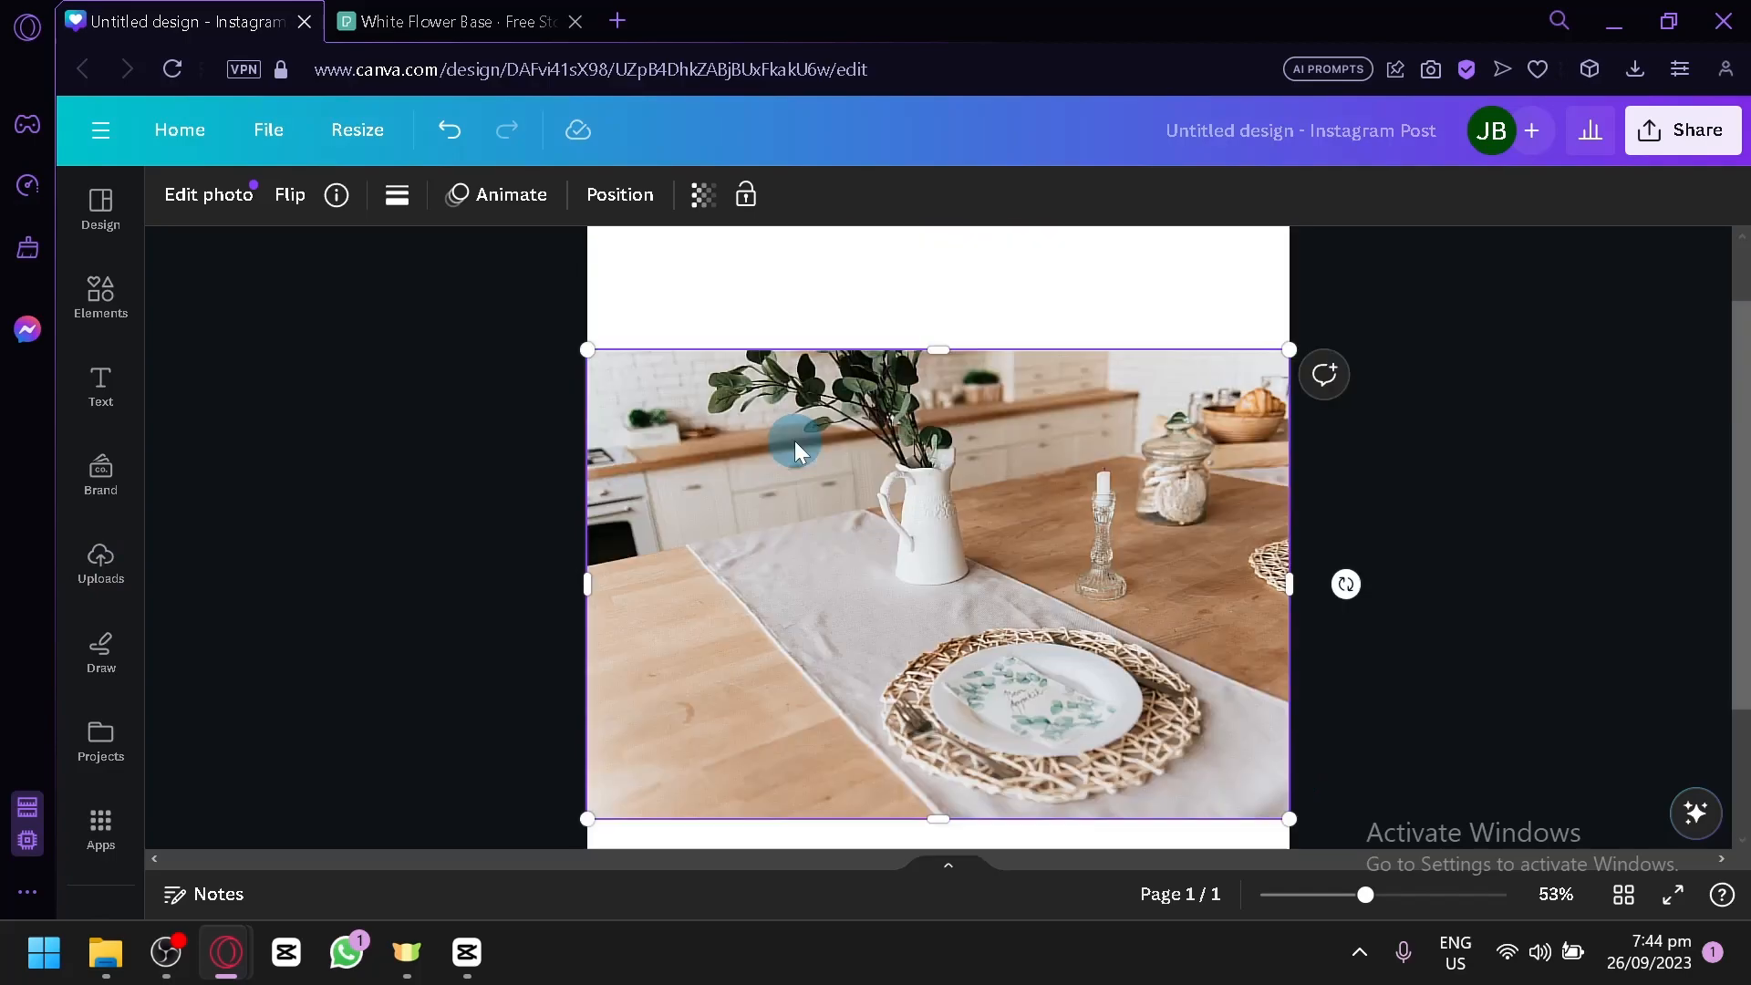
Step: Look through the photo's editing effects and start Magic Edit on the dining table photo
left_click(228, 219)
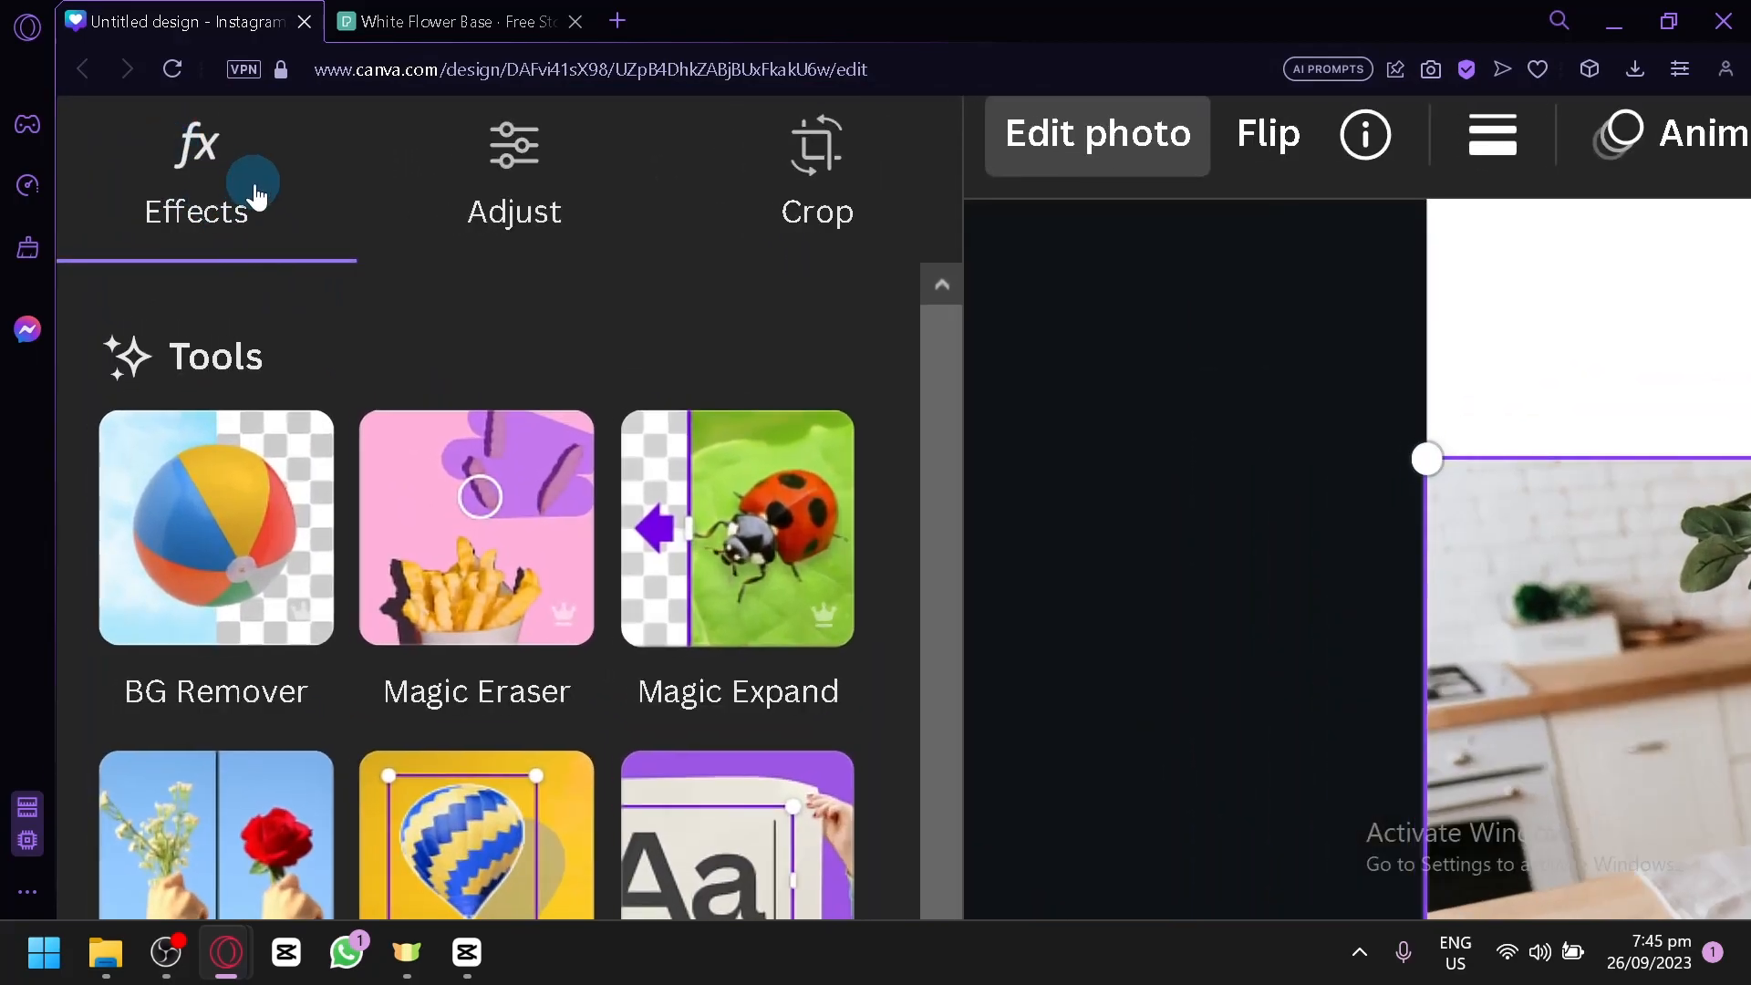
scroll(575, 328, "down", 2)
scroll(572, 320, "down", 1)
scroll(571, 320, "up", 2)
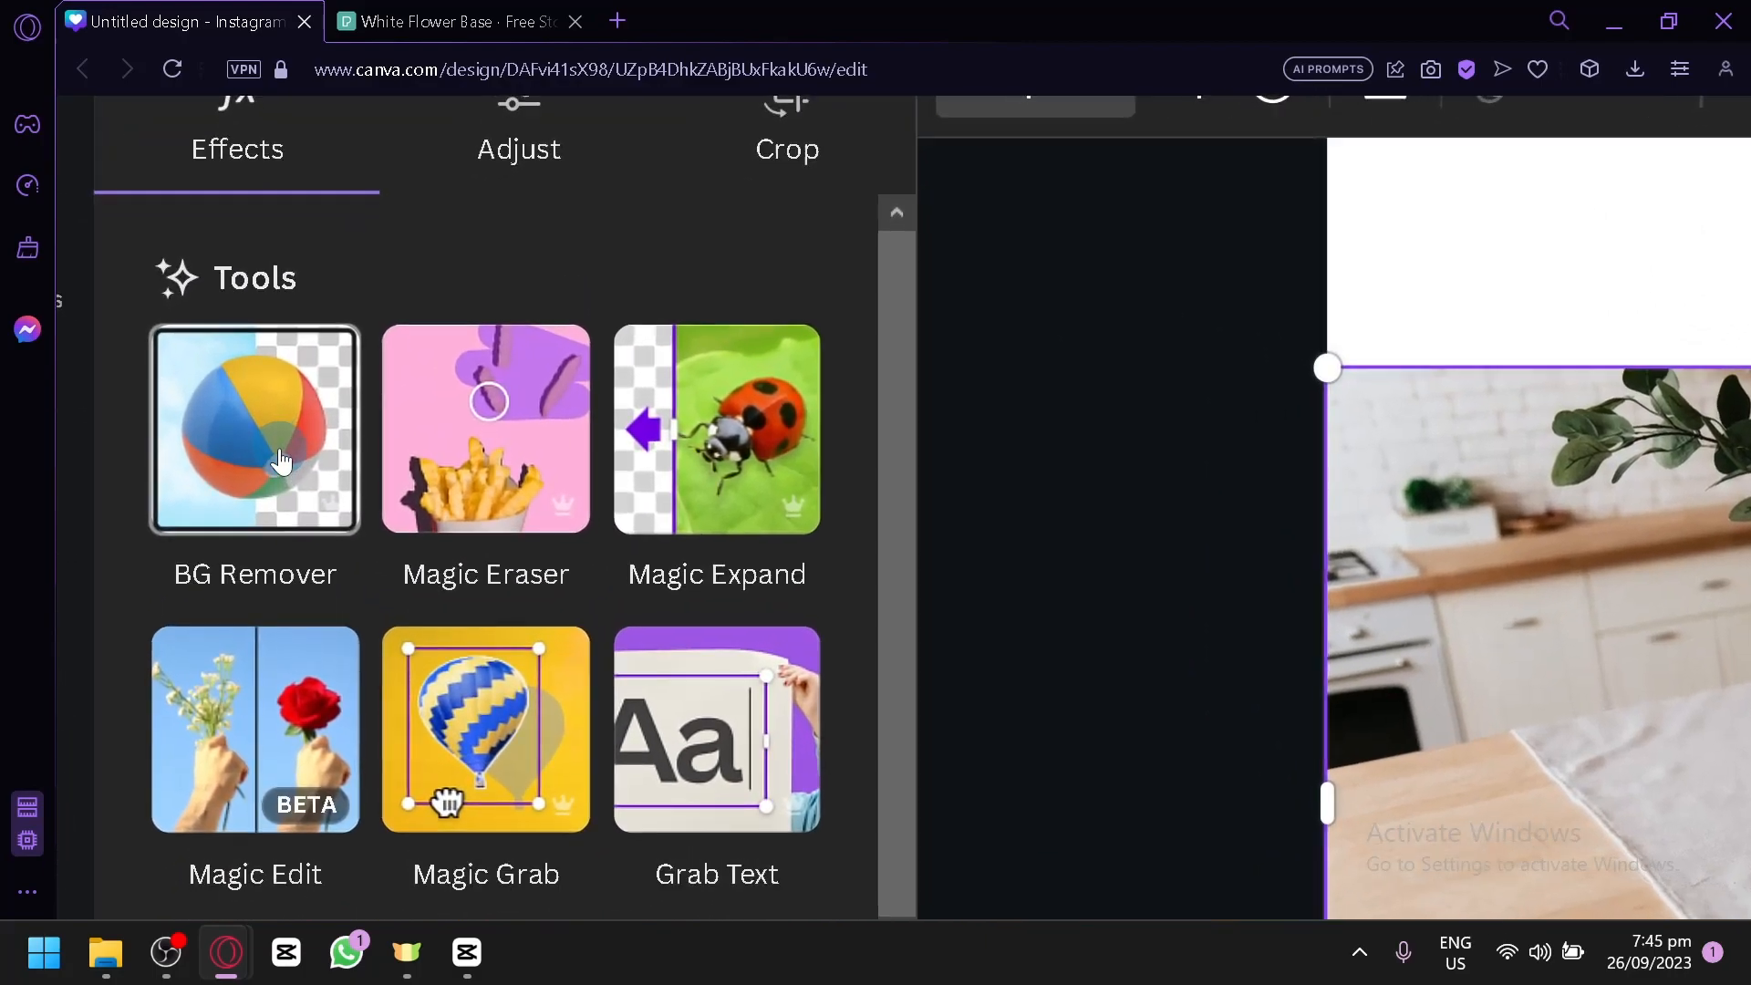
scroll(351, 457, "down", 1)
scroll(1109, 460, "left", 1)
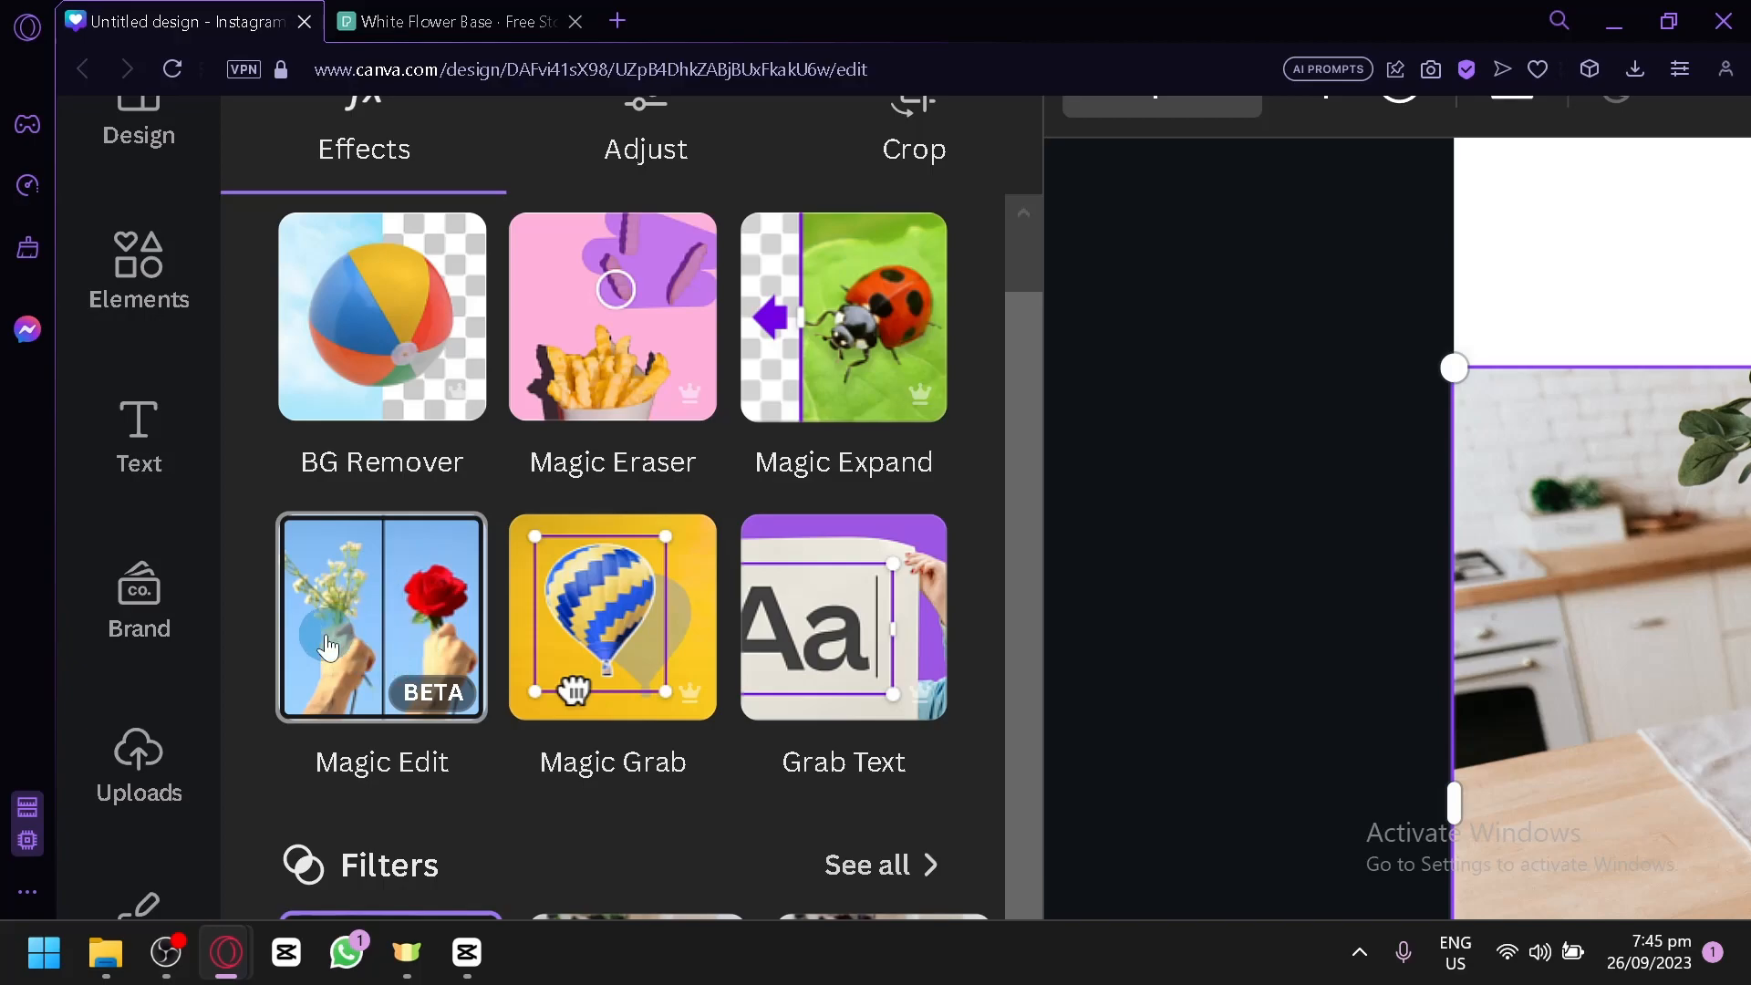
scroll(326, 636, "up", 5)
scroll(326, 636, "up", 3)
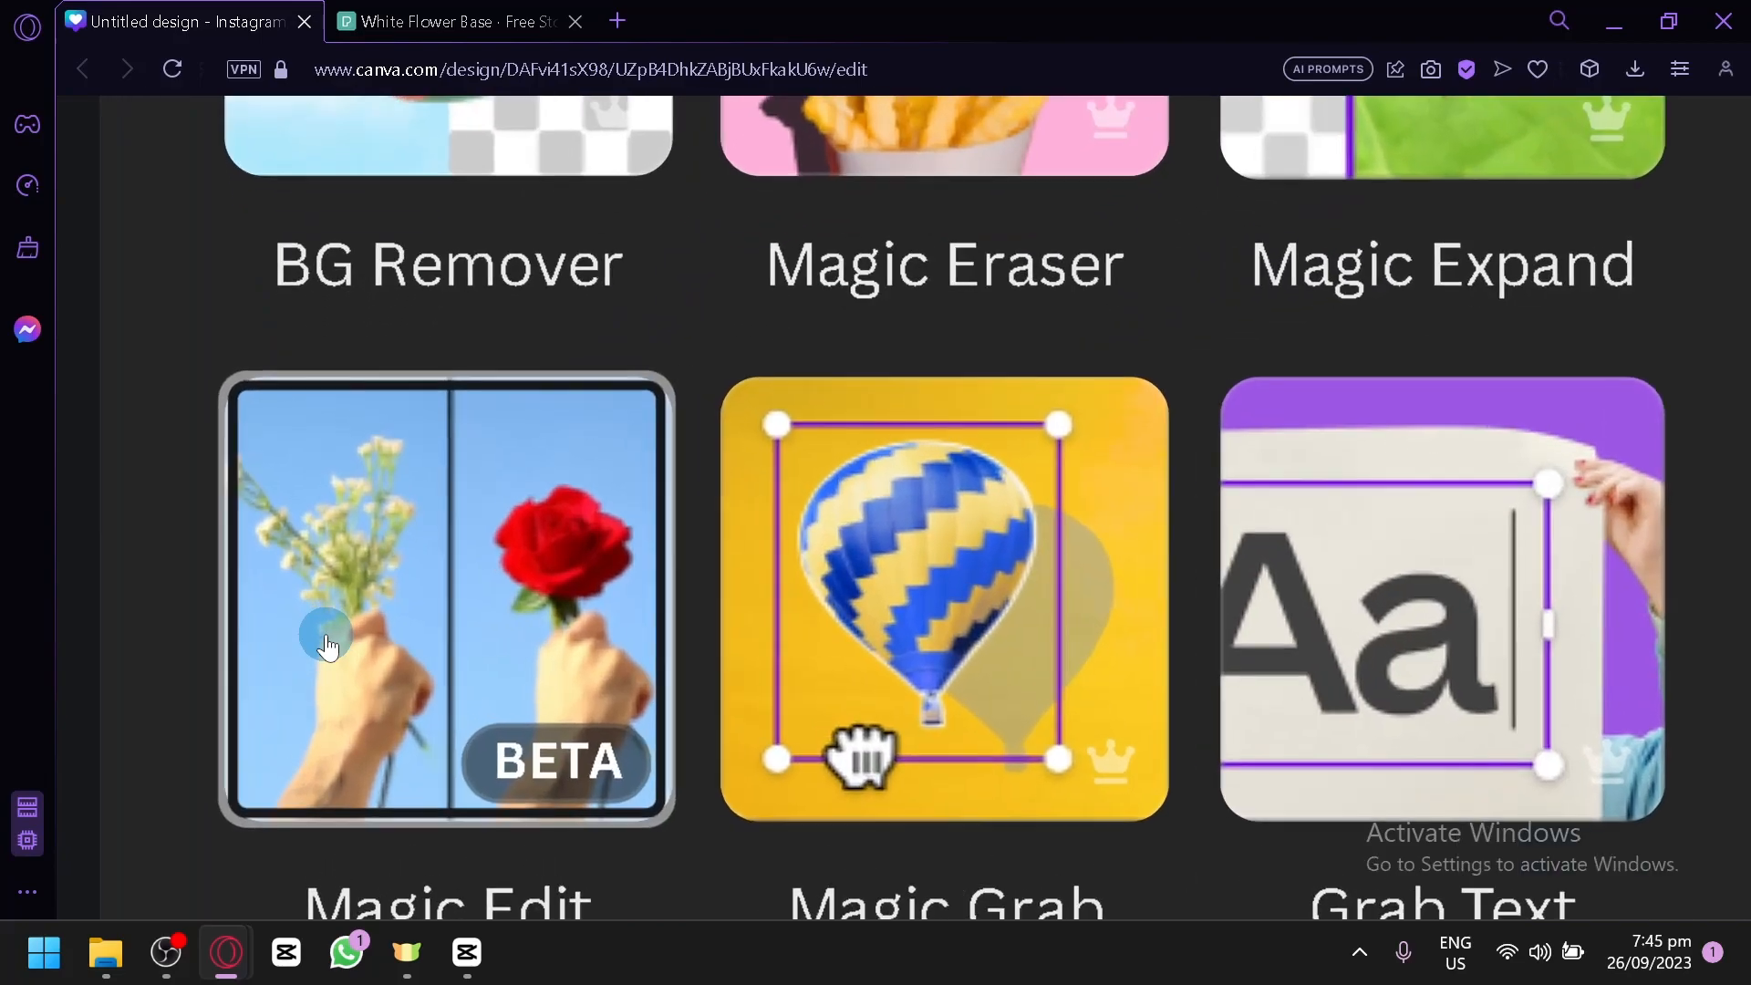
scroll(325, 636, "down", 1)
scroll(326, 635, "left", 3)
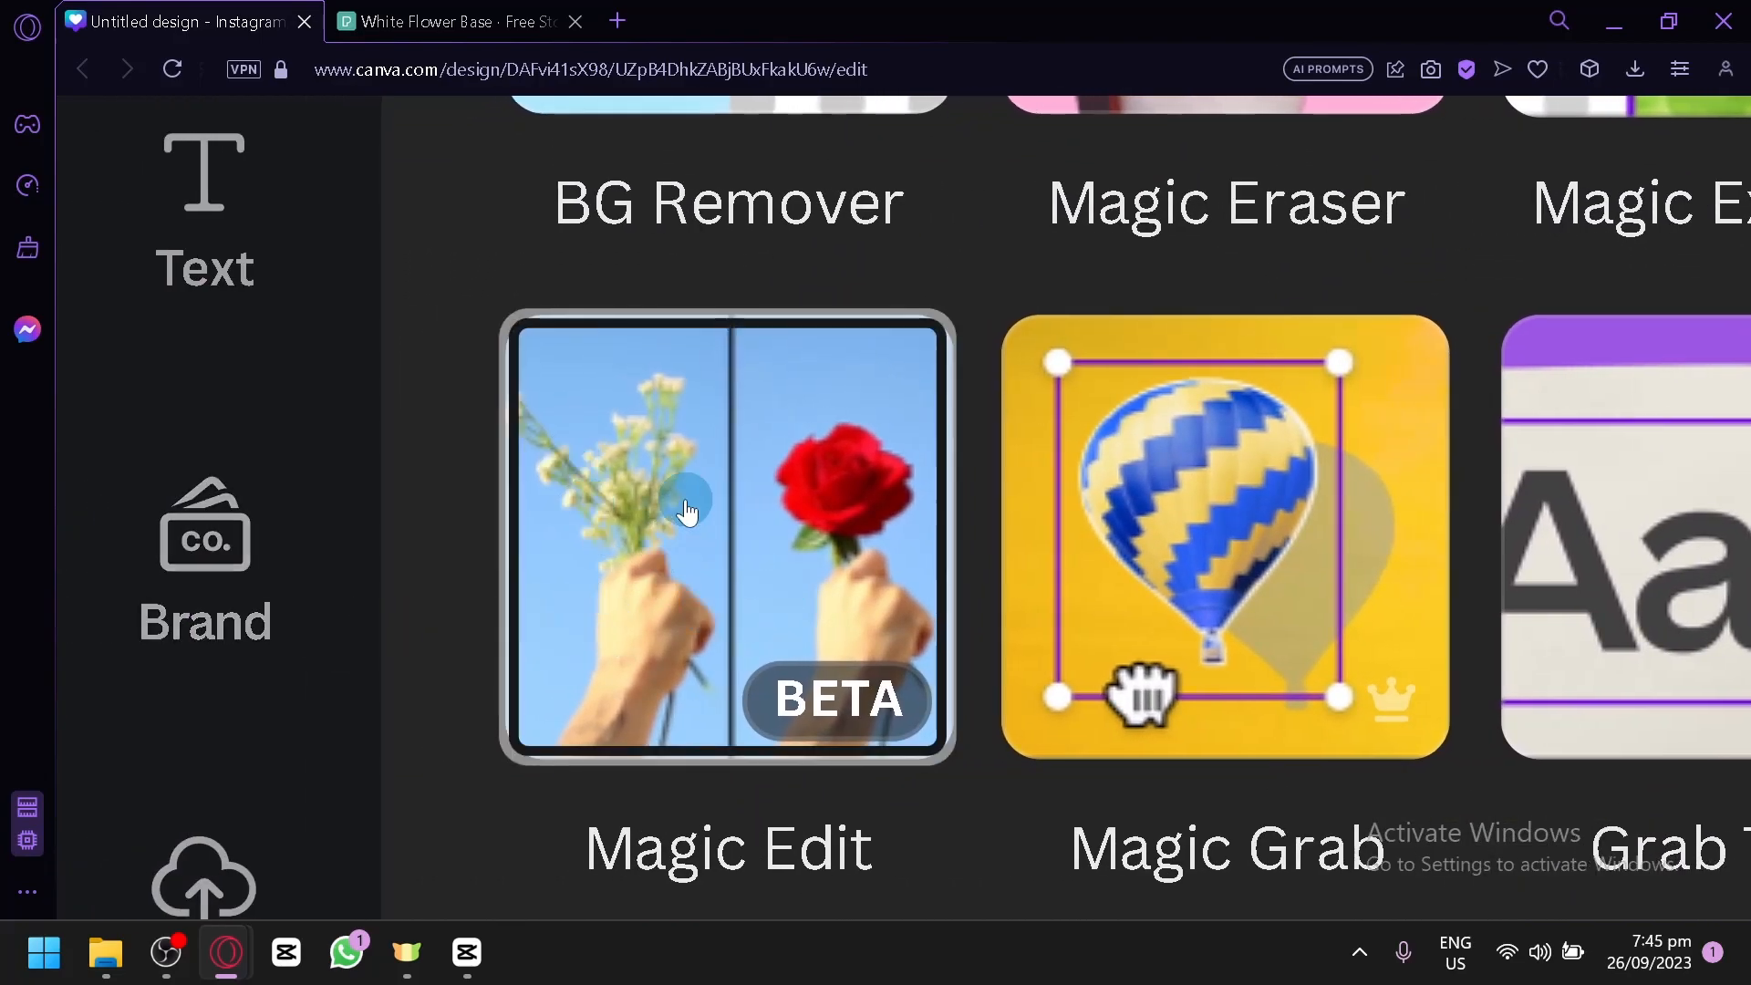
scroll(687, 512, "down", 1)
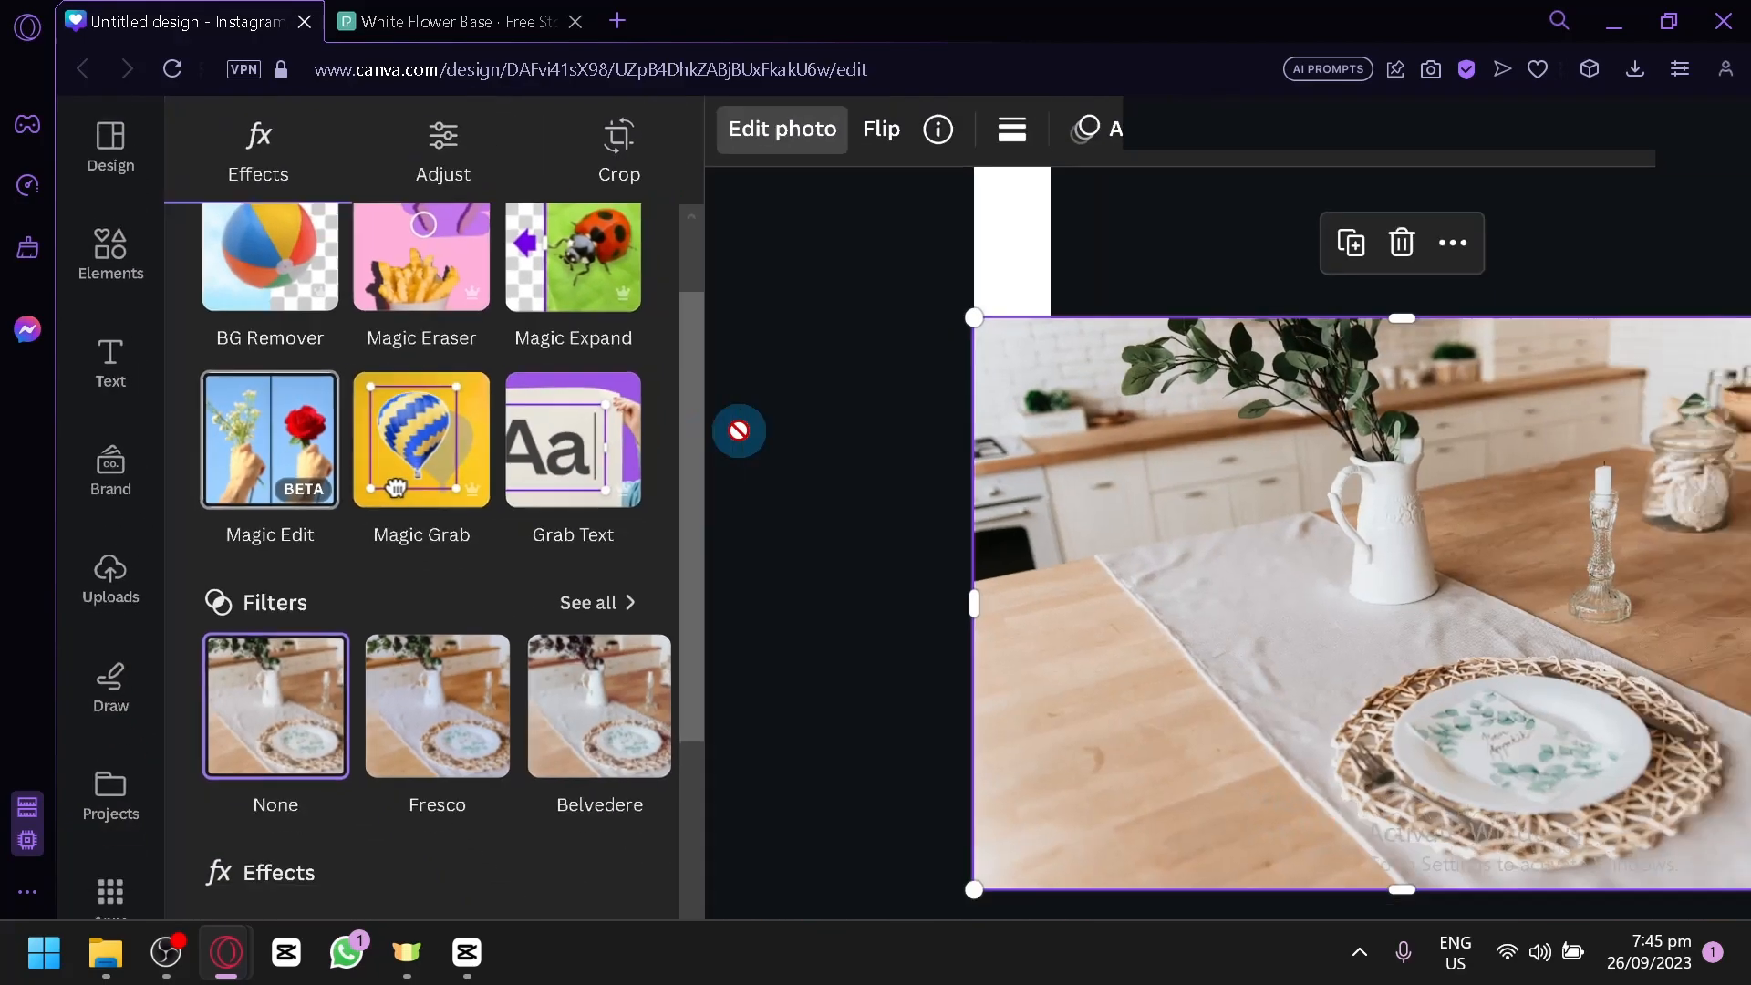
left_click(740, 443)
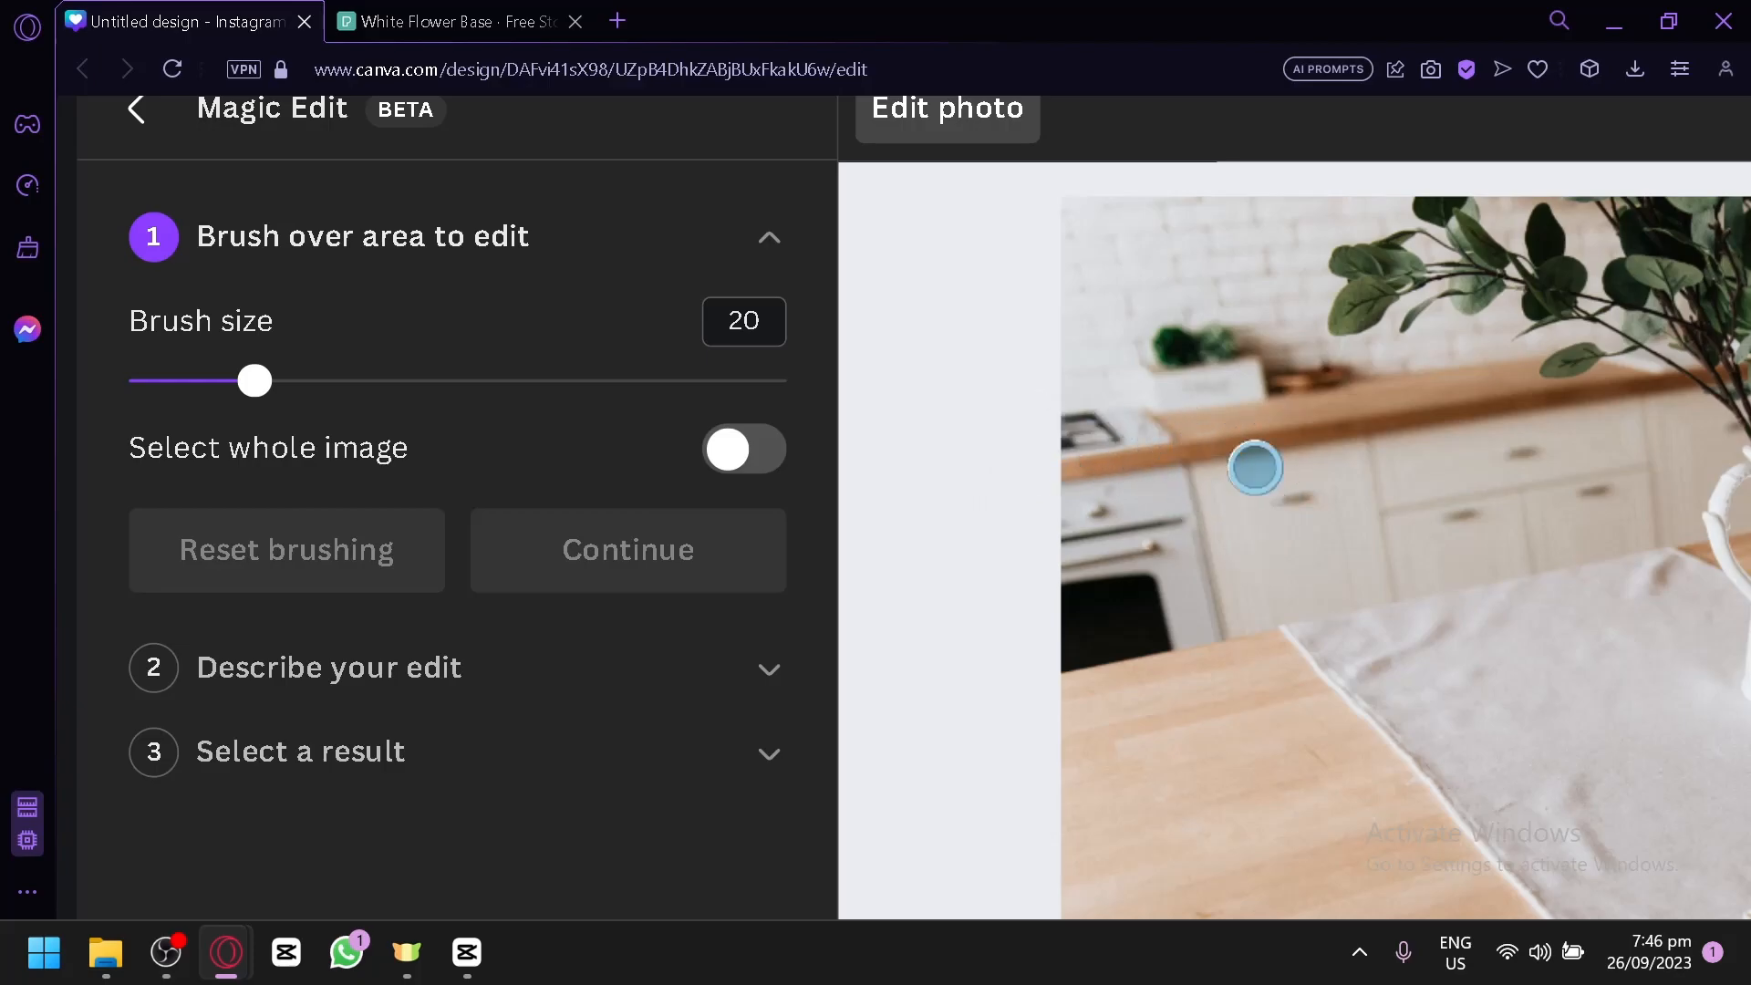
Step: Try Magic Edit brush sizes of 52 and 2, and set the brush size to 29
left_click(466, 381)
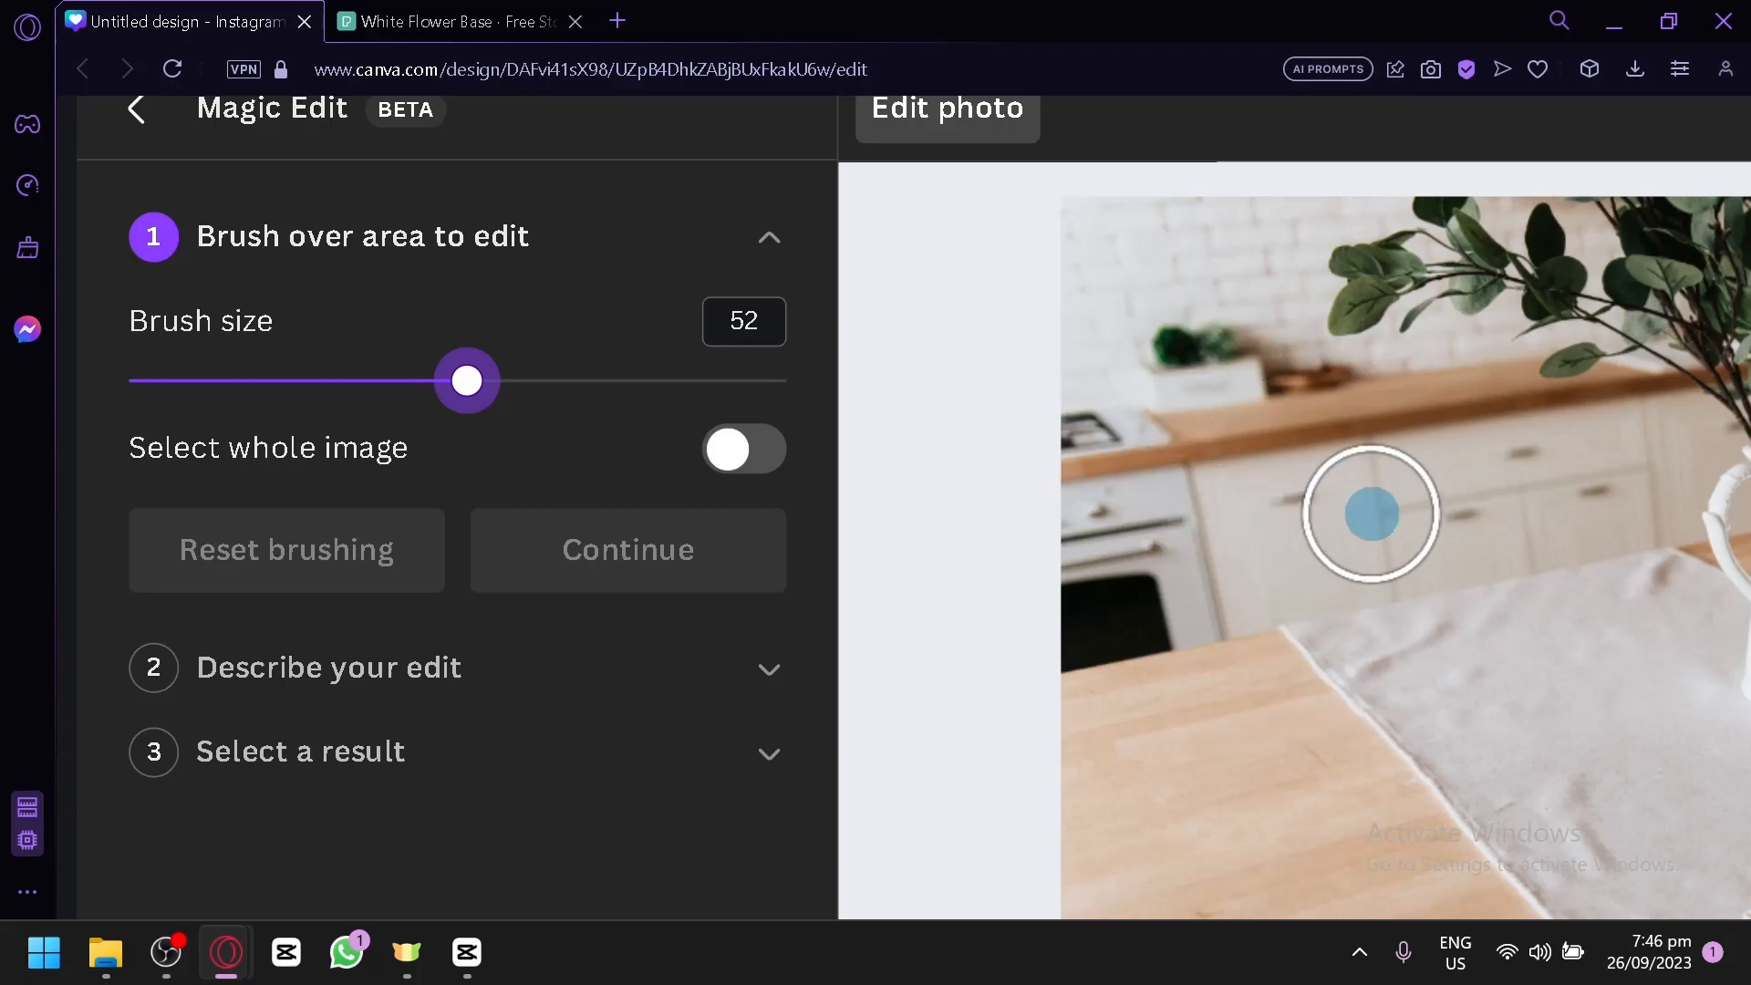
left_click(133, 381)
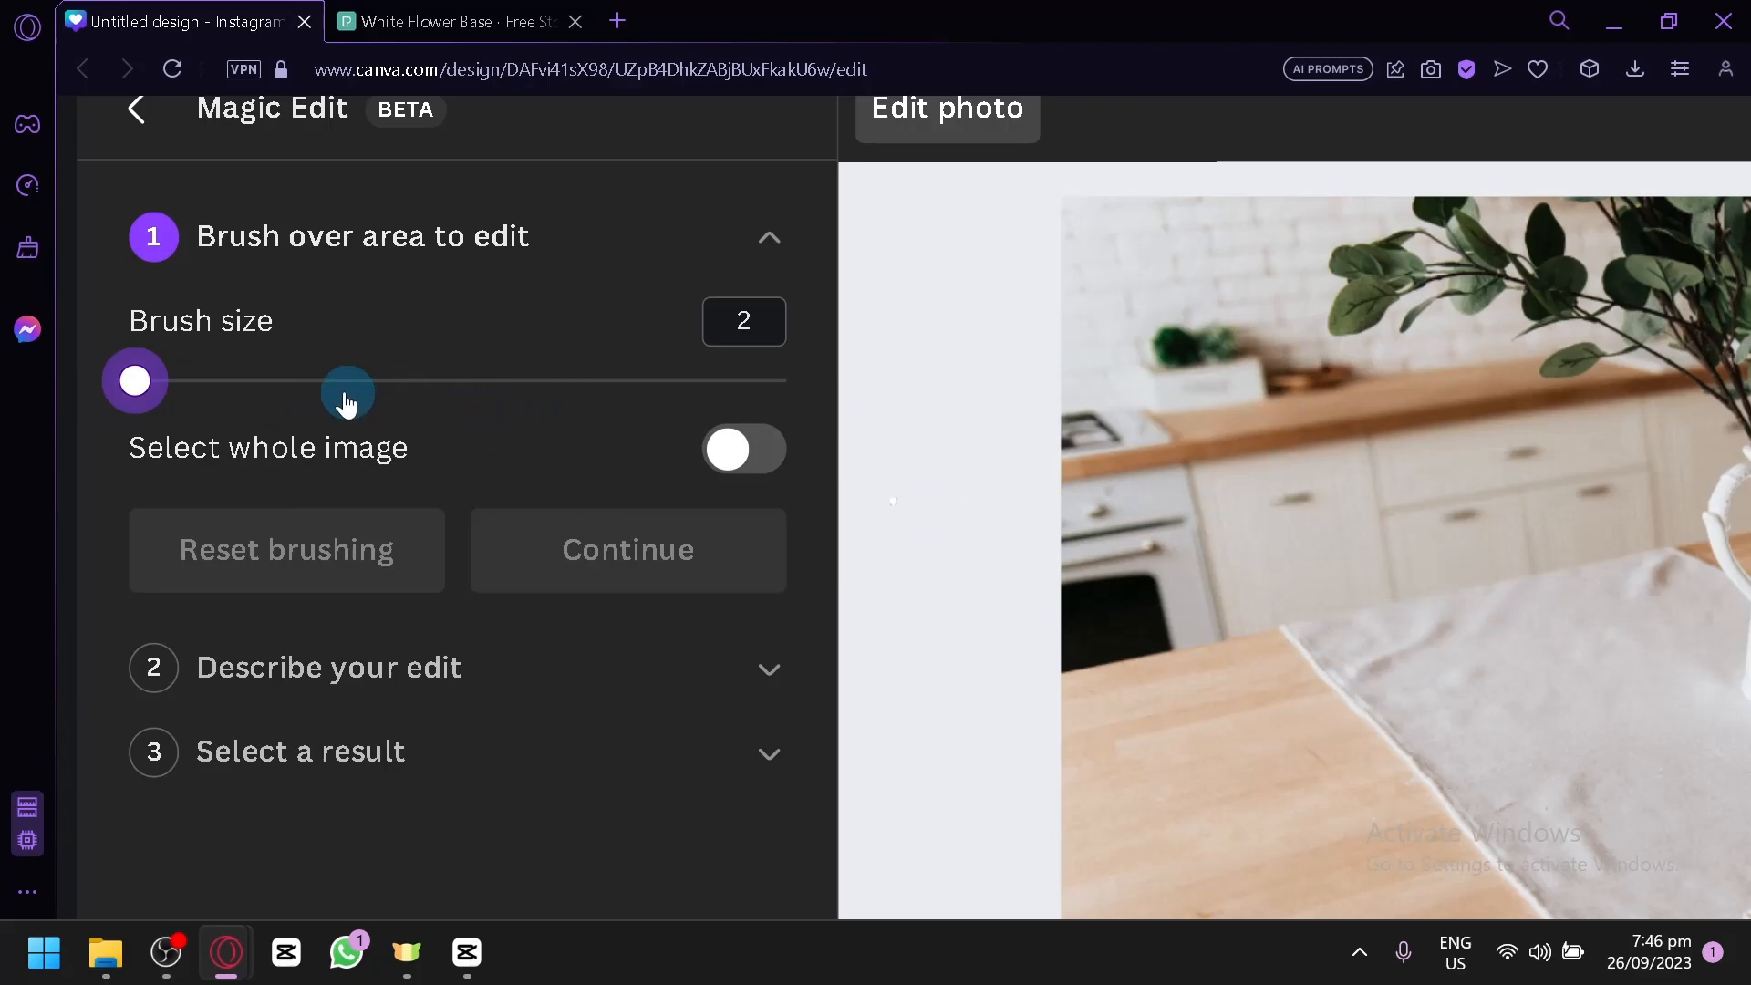
left_click(313, 387)
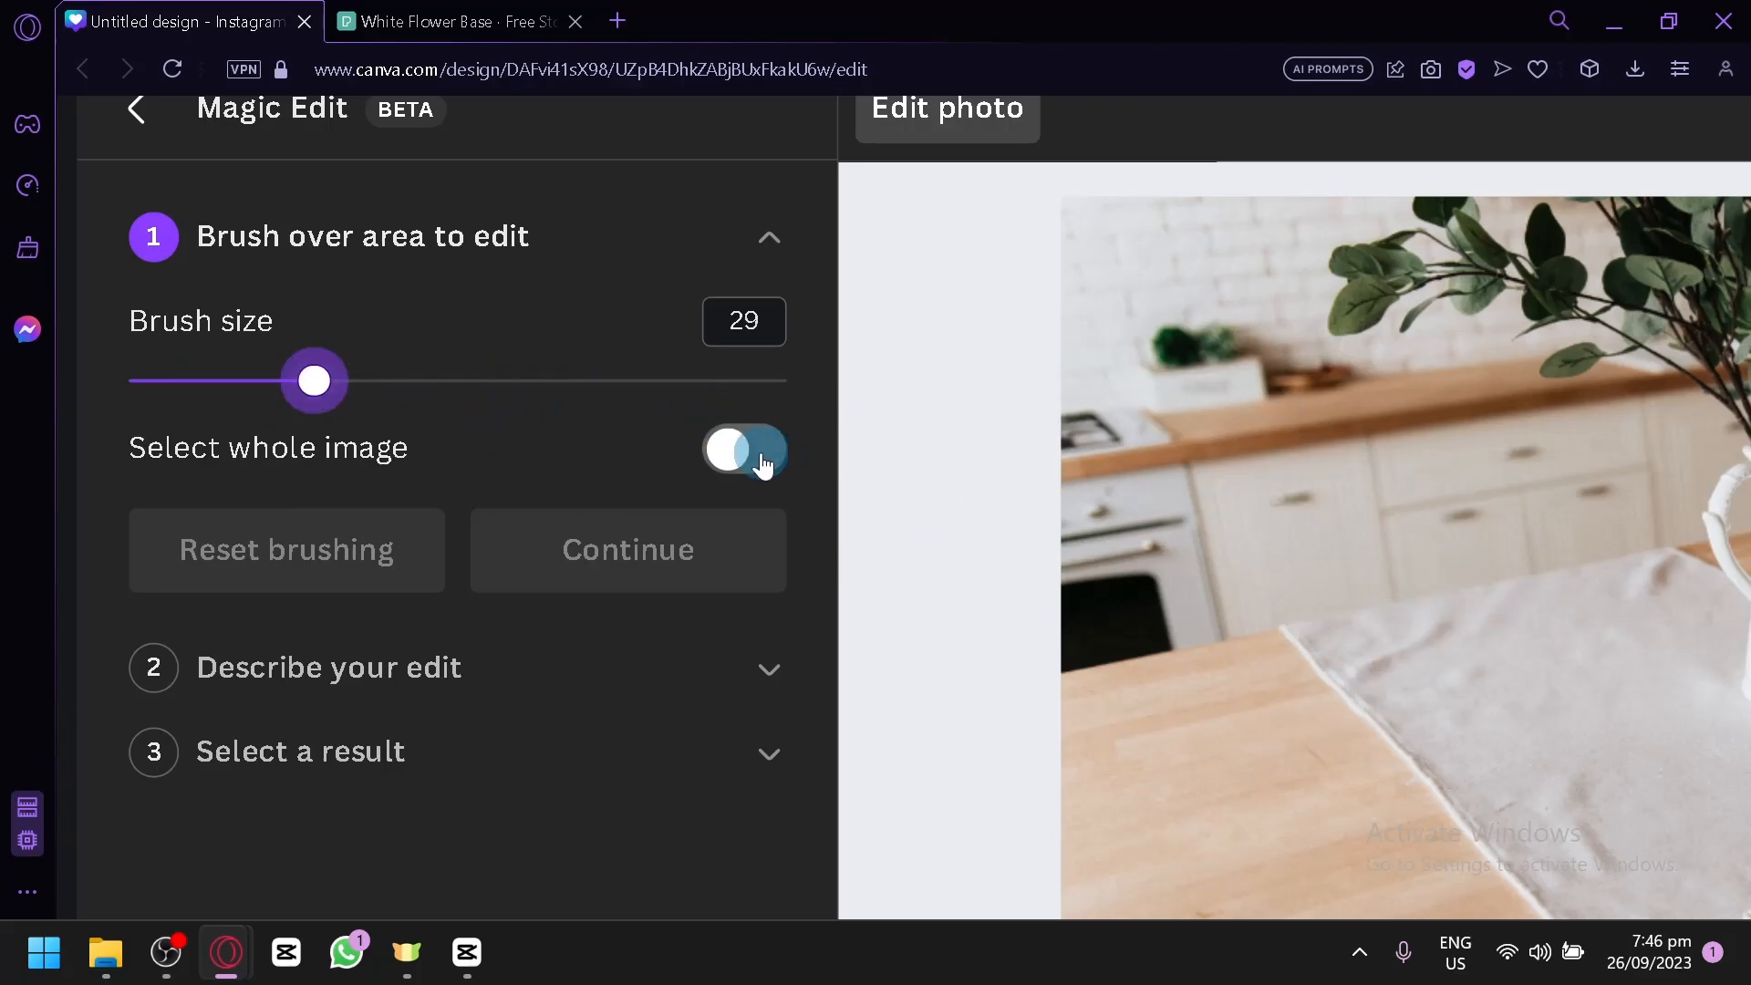
scroll(1161, 527, "down", 3)
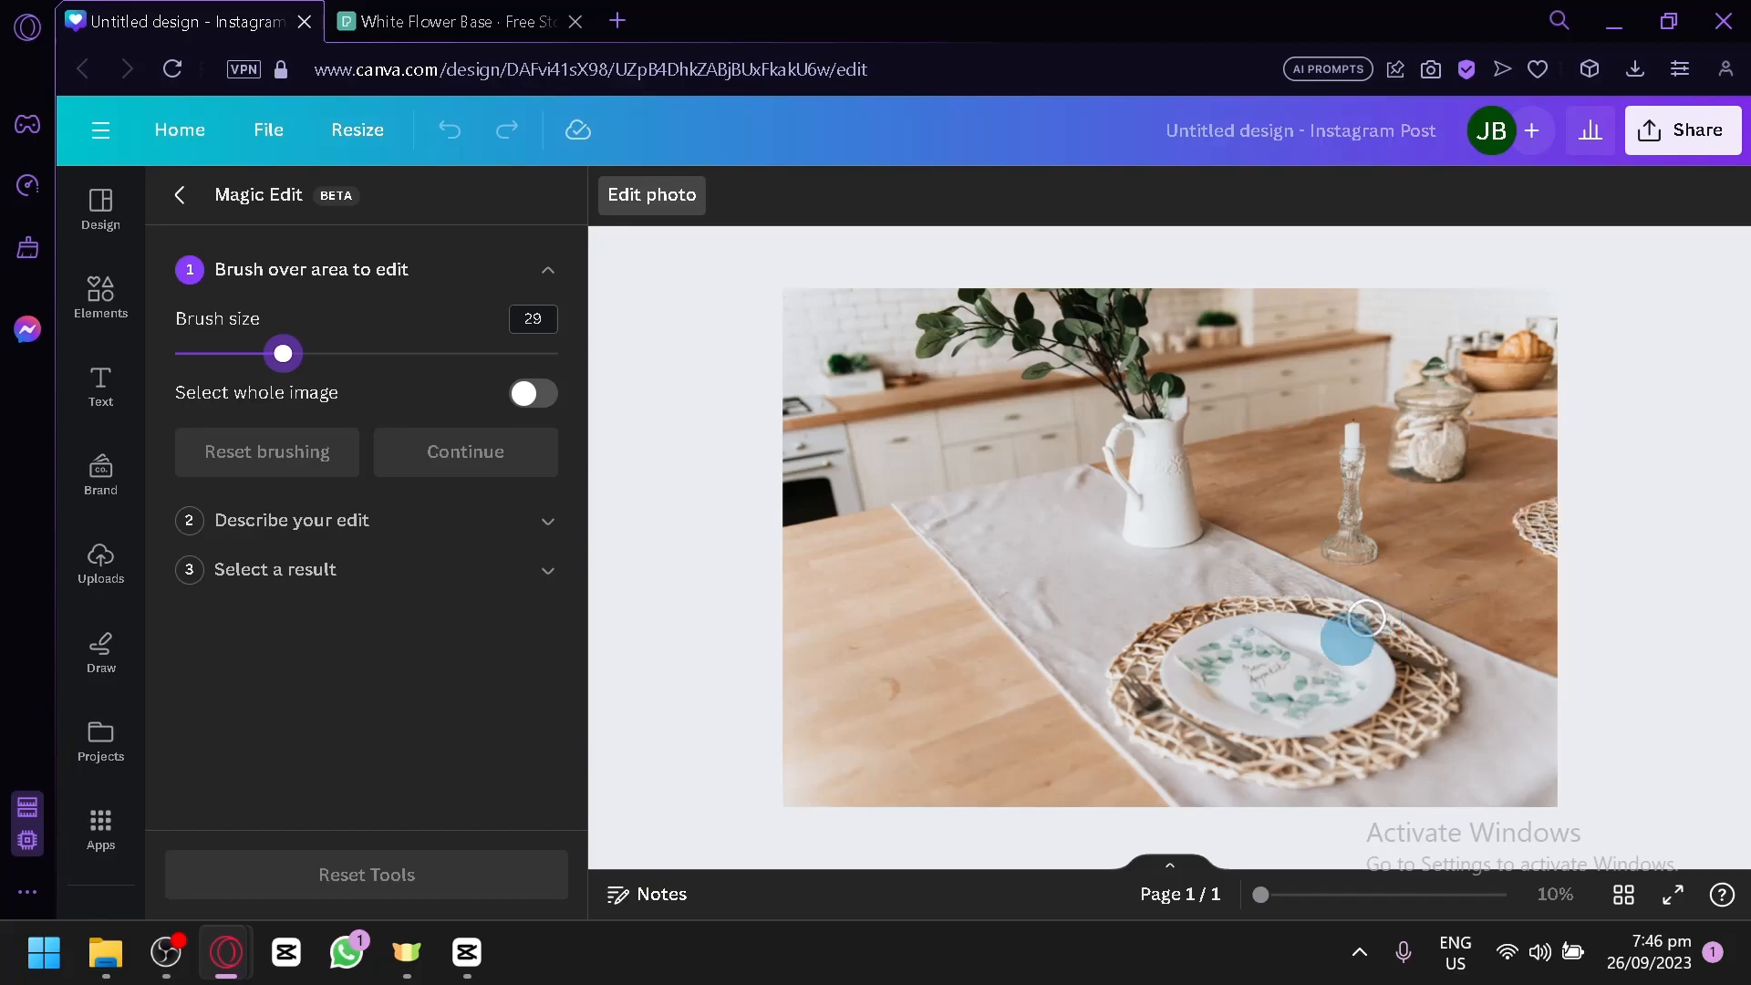
Step: Brush over the leaf-patterned napkin on the plate and confirm it as the Magic Edit area
scroll(1314, 675, "up", 3)
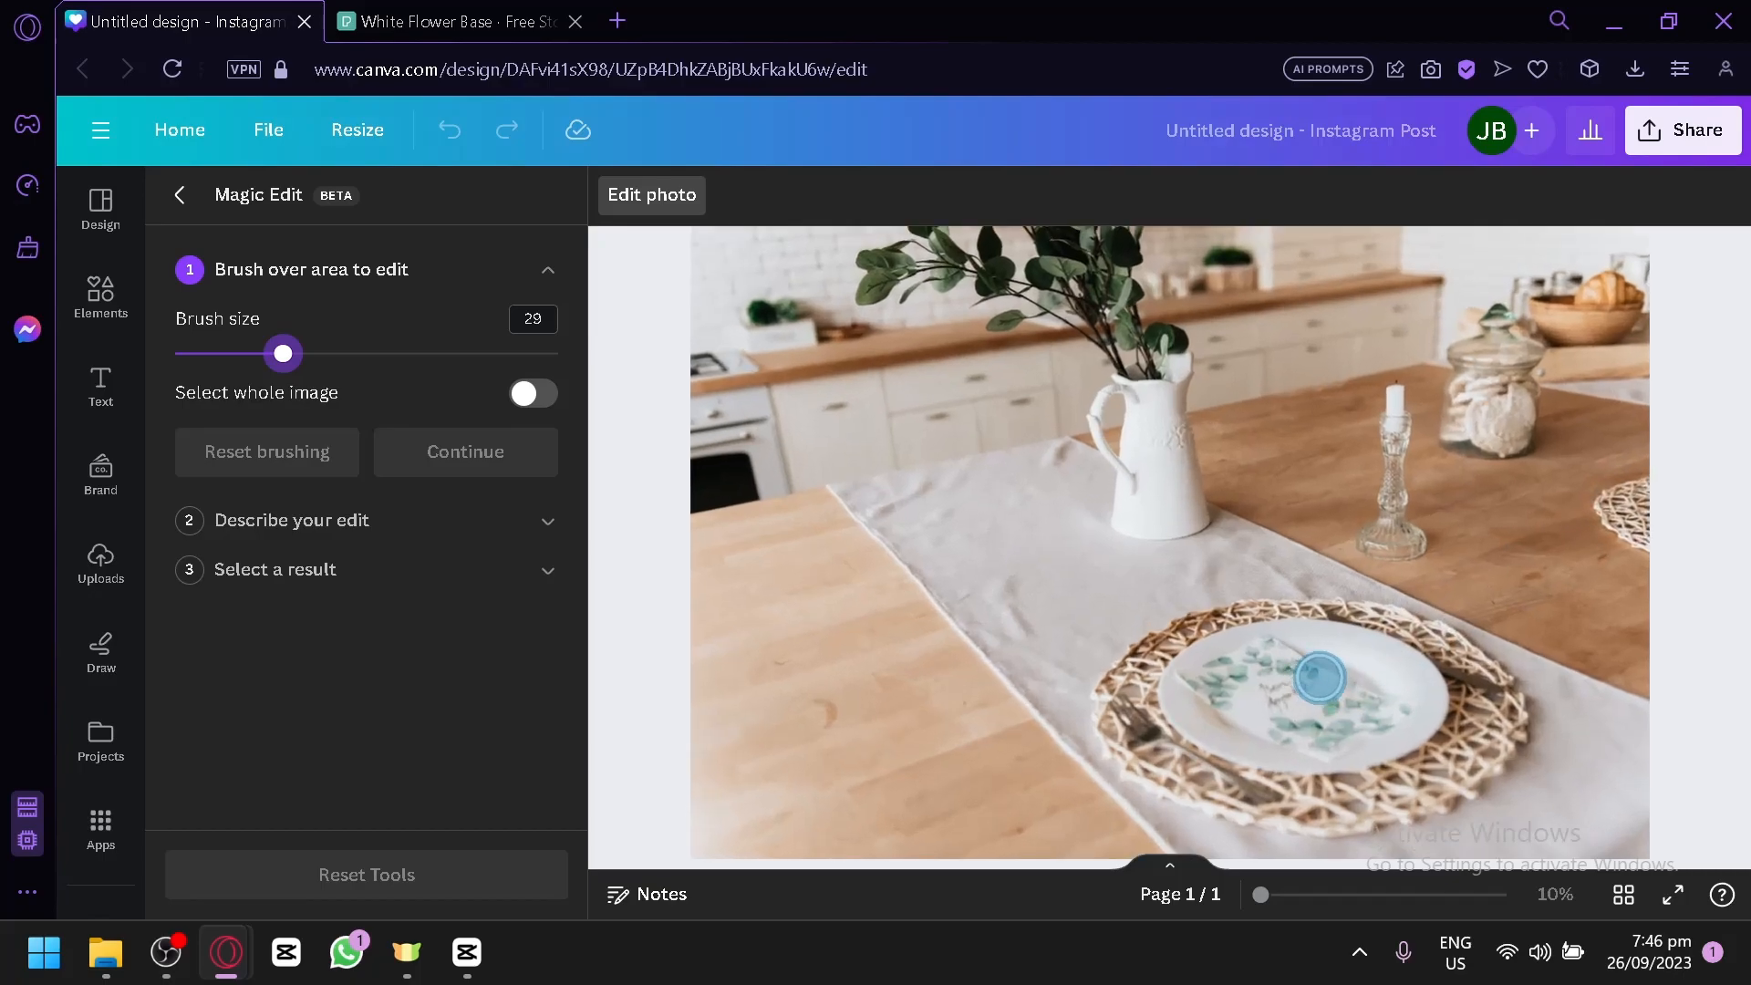
scroll(1320, 677, "up", 5)
scroll(1320, 677, "down", 3)
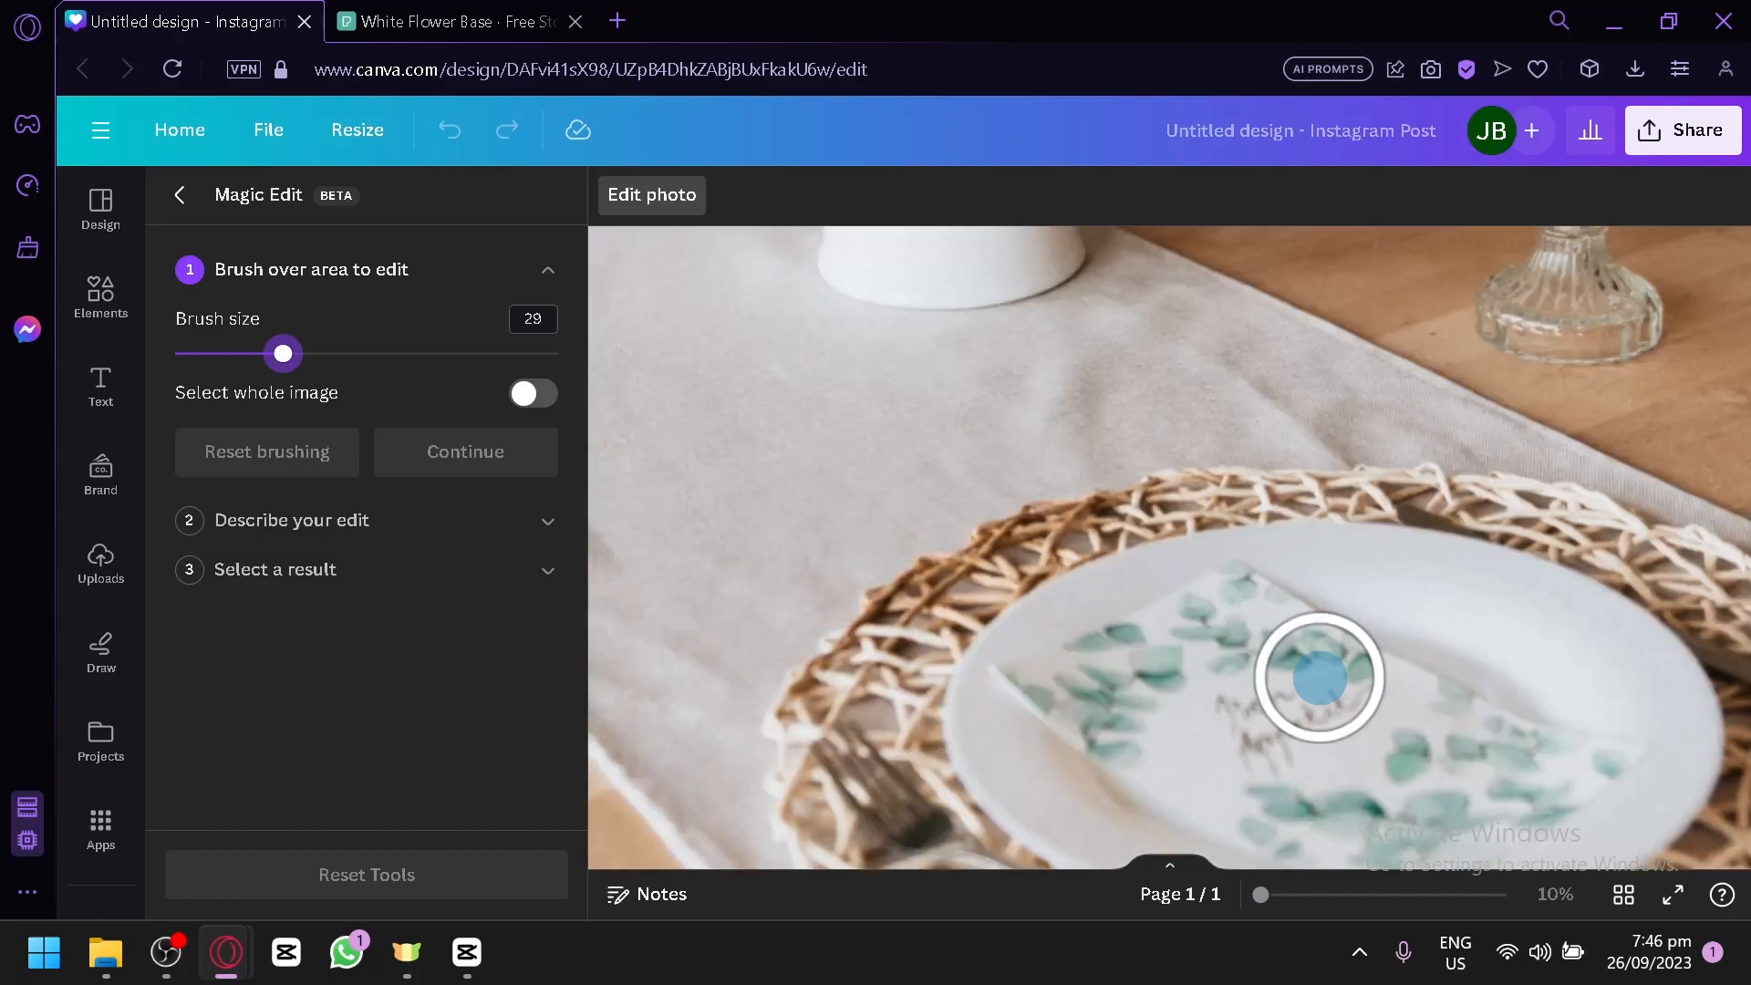
scroll(1177, 502, "down", 4)
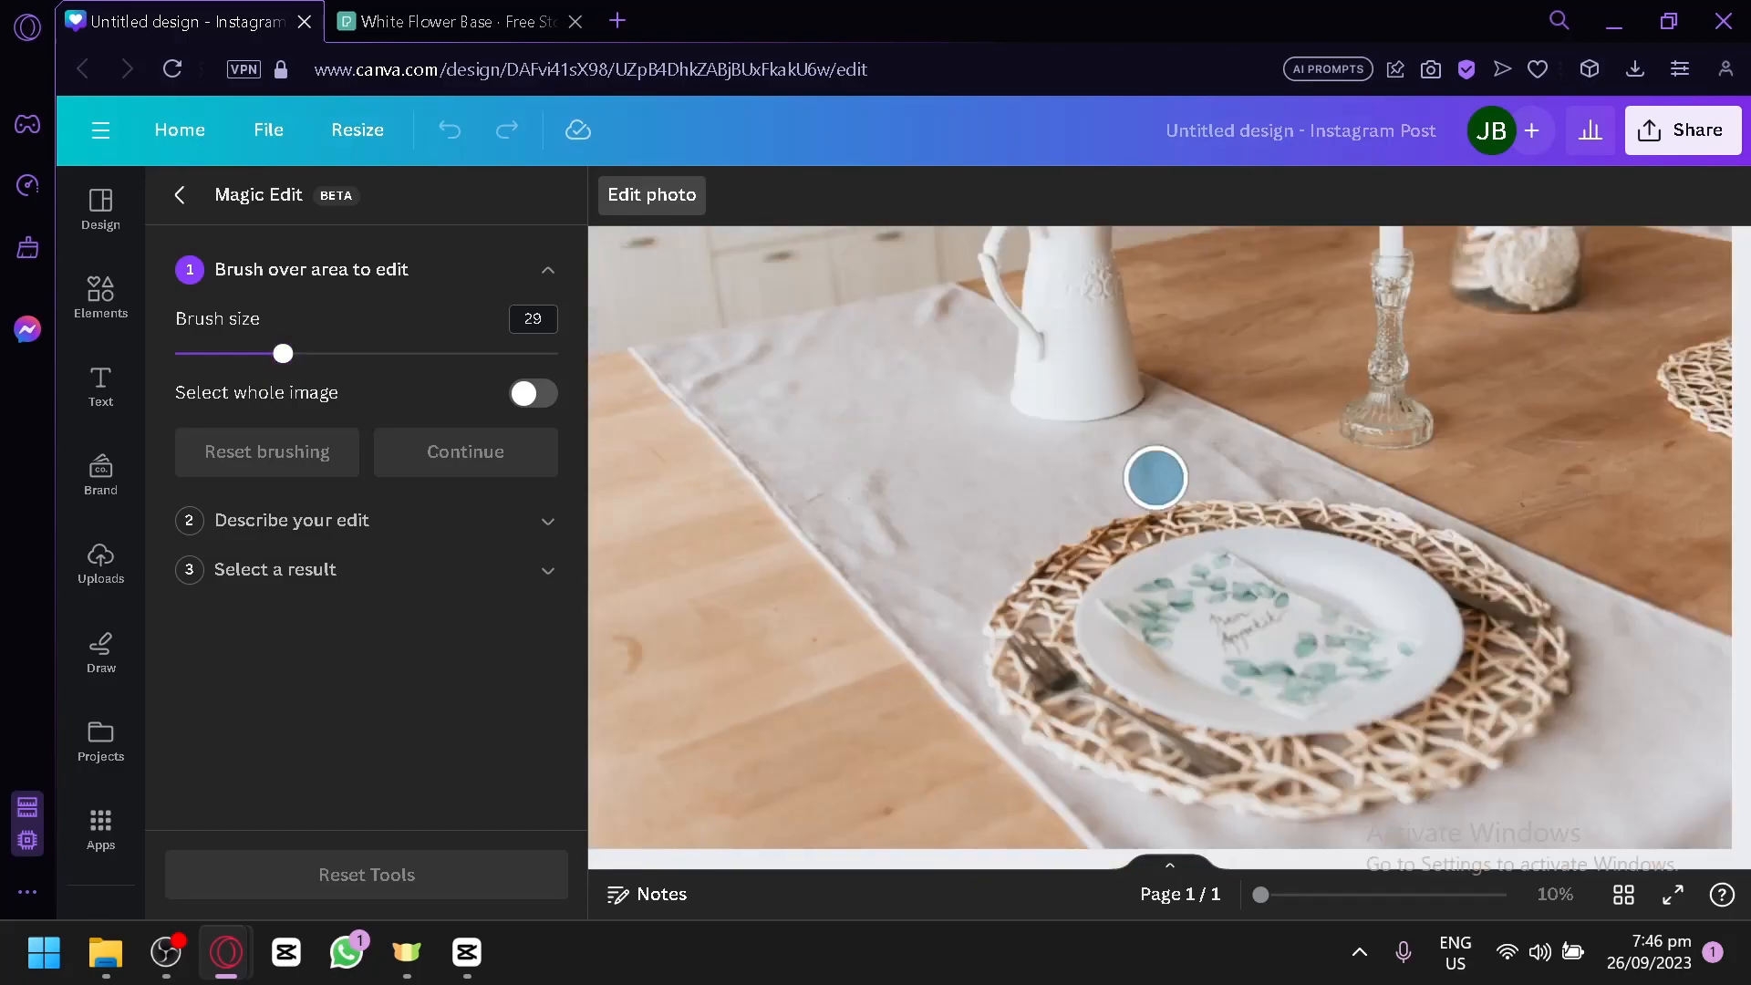
scroll(1285, 639, "up", 3)
scroll(1288, 639, "down", 3)
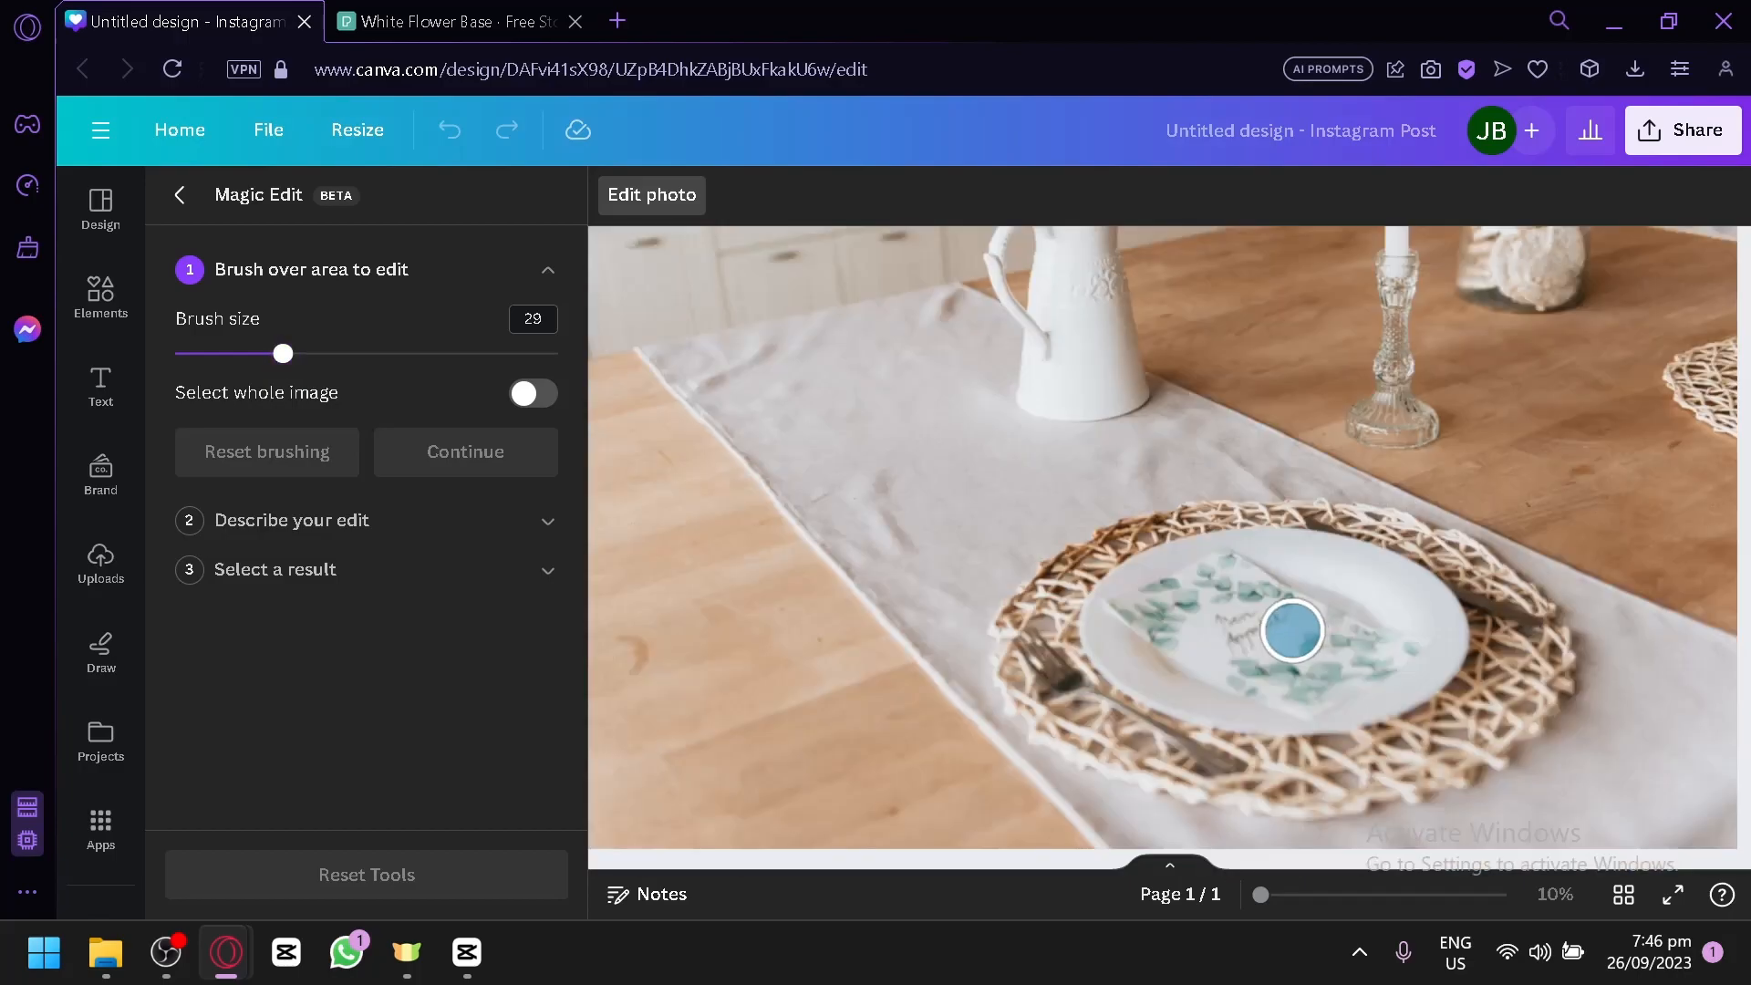
mouse_move(1299, 560)
left_mouse_down()
mouse_move(1169, 582)
mouse_move(1145, 612)
mouse_move(1161, 658)
mouse_move(1272, 664)
mouse_move(1316, 655)
mouse_move(1324, 632)
mouse_move(1307, 613)
mouse_move(1224, 613)
mouse_move(1188, 619)
mouse_move(1260, 674)
mouse_move(1350, 679)
mouse_move(1386, 637)
mouse_move(1307, 592)
mouse_move(1204, 677)
mouse_move(1286, 675)
left_mouse_up()
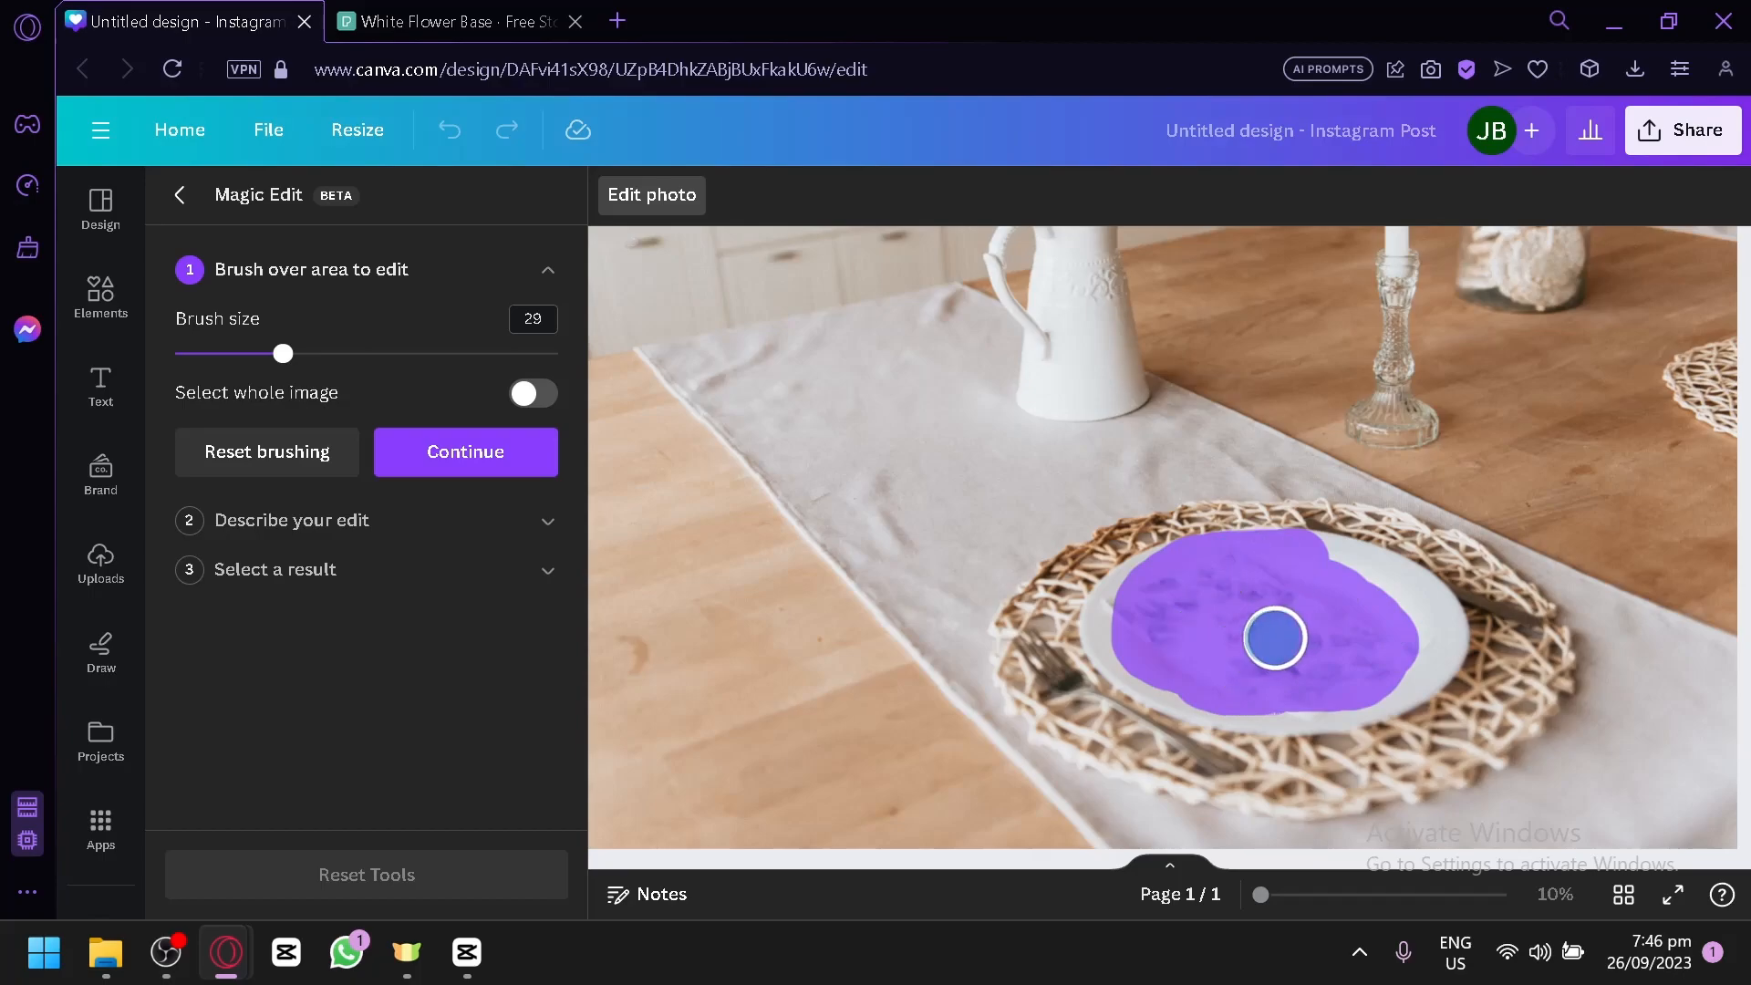
left_click(488, 456)
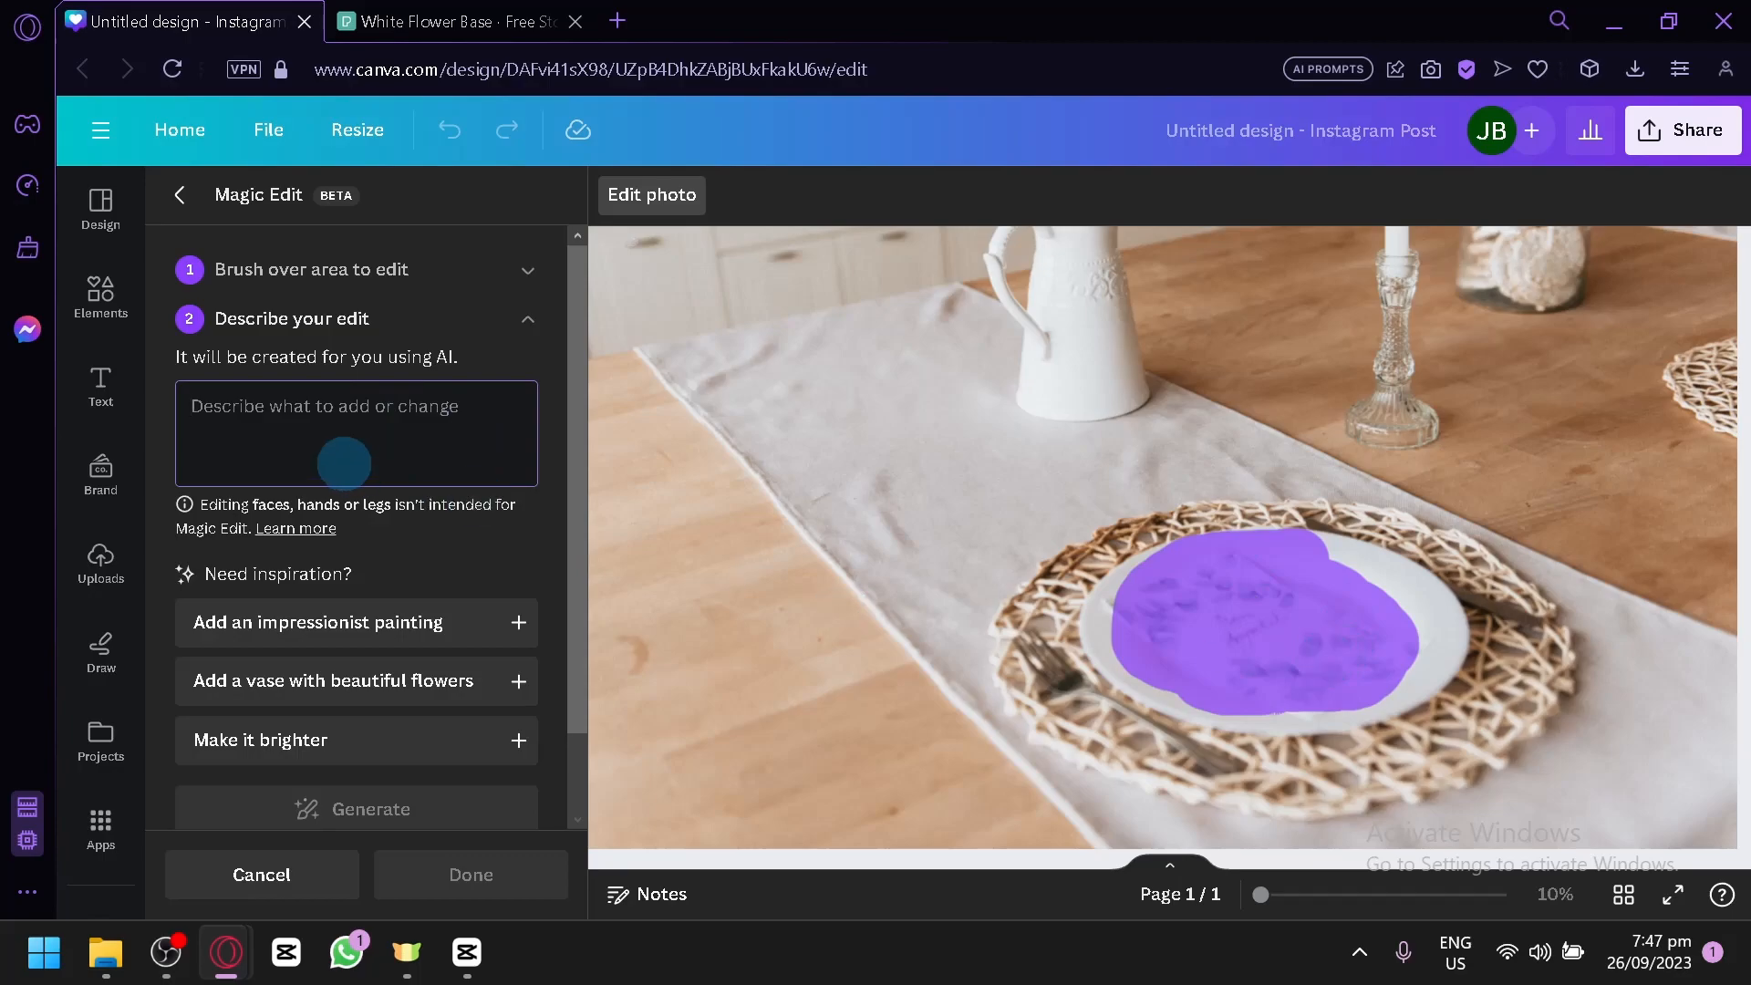
Step: Generate Magic Edit results for the brushed plate area with the description "add a pile of strawberries"
type("add a pile of strawberries")
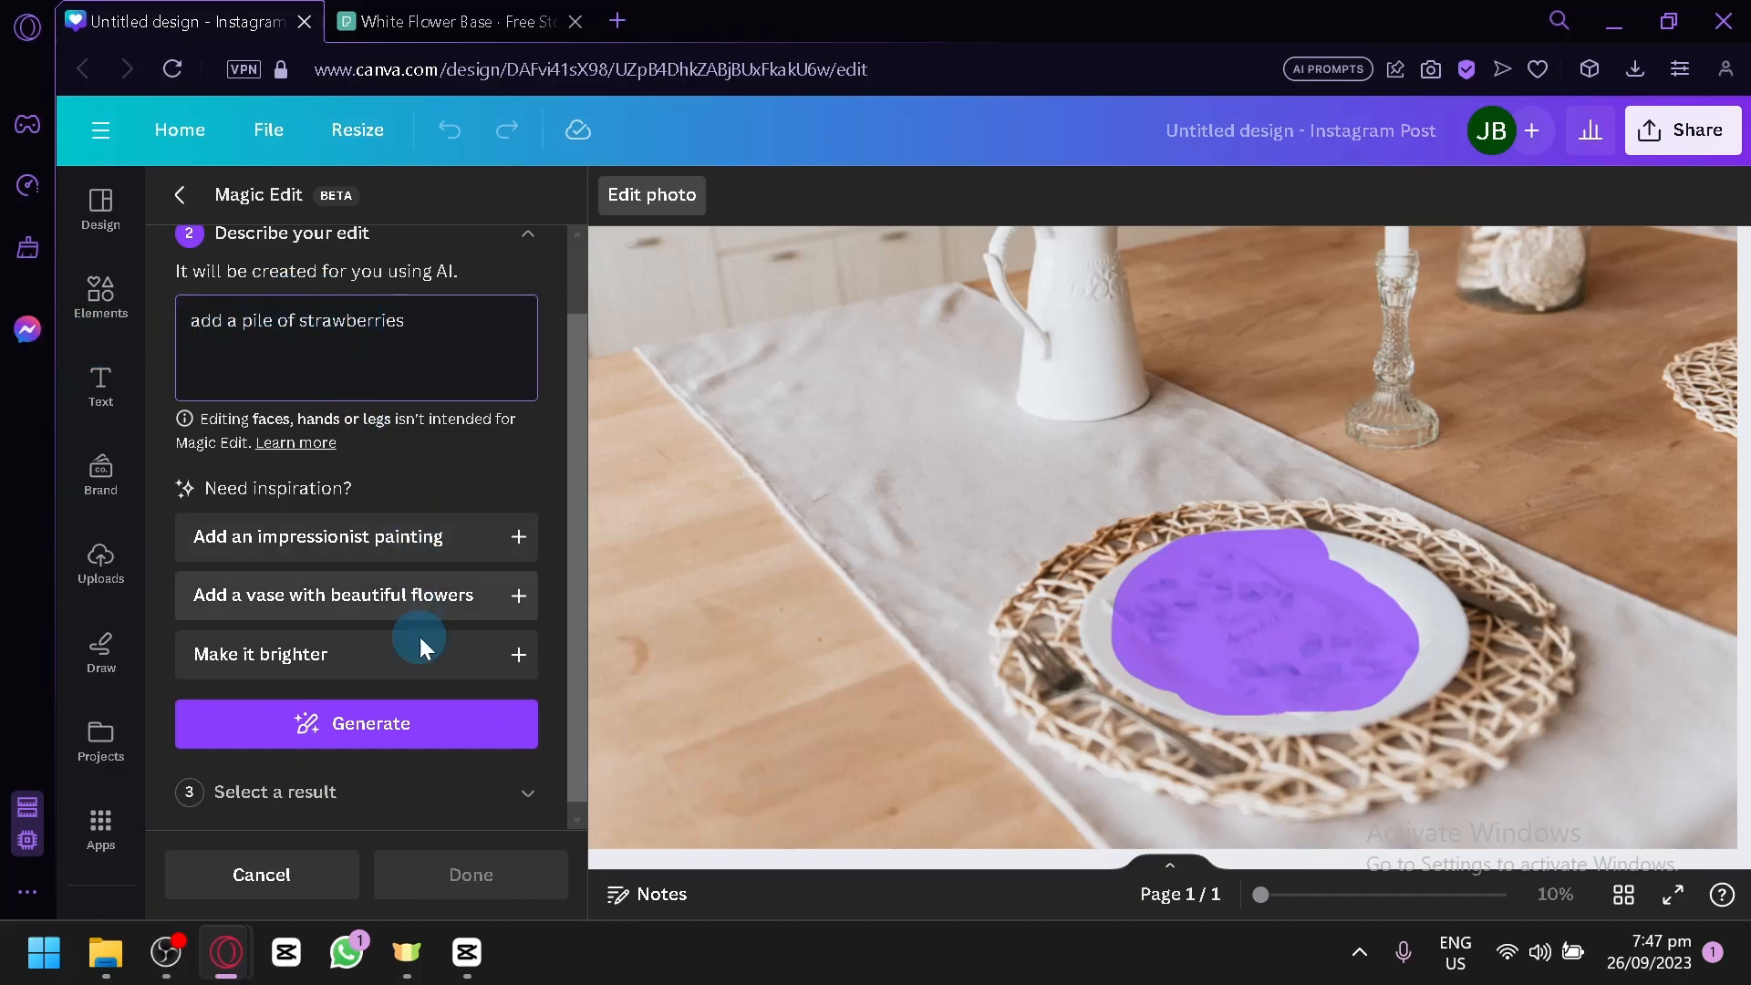
left_click(408, 719)
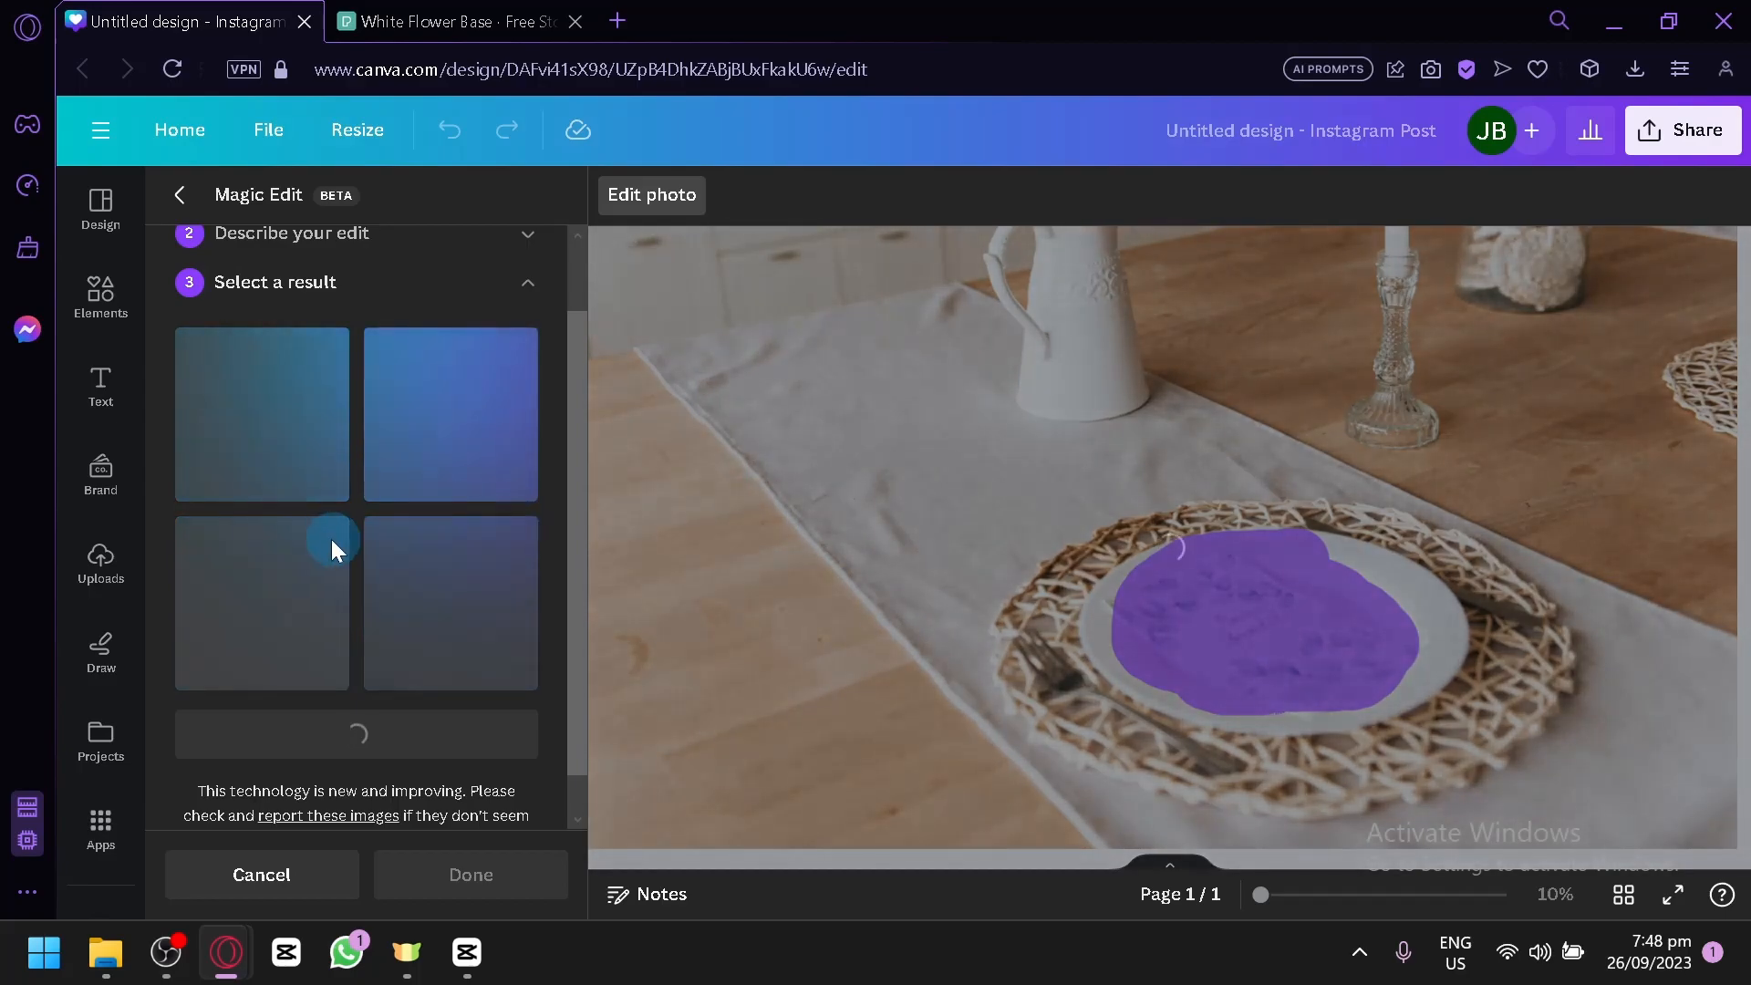
scroll(356, 456, "up", 1)
scroll(355, 457, "down", 2)
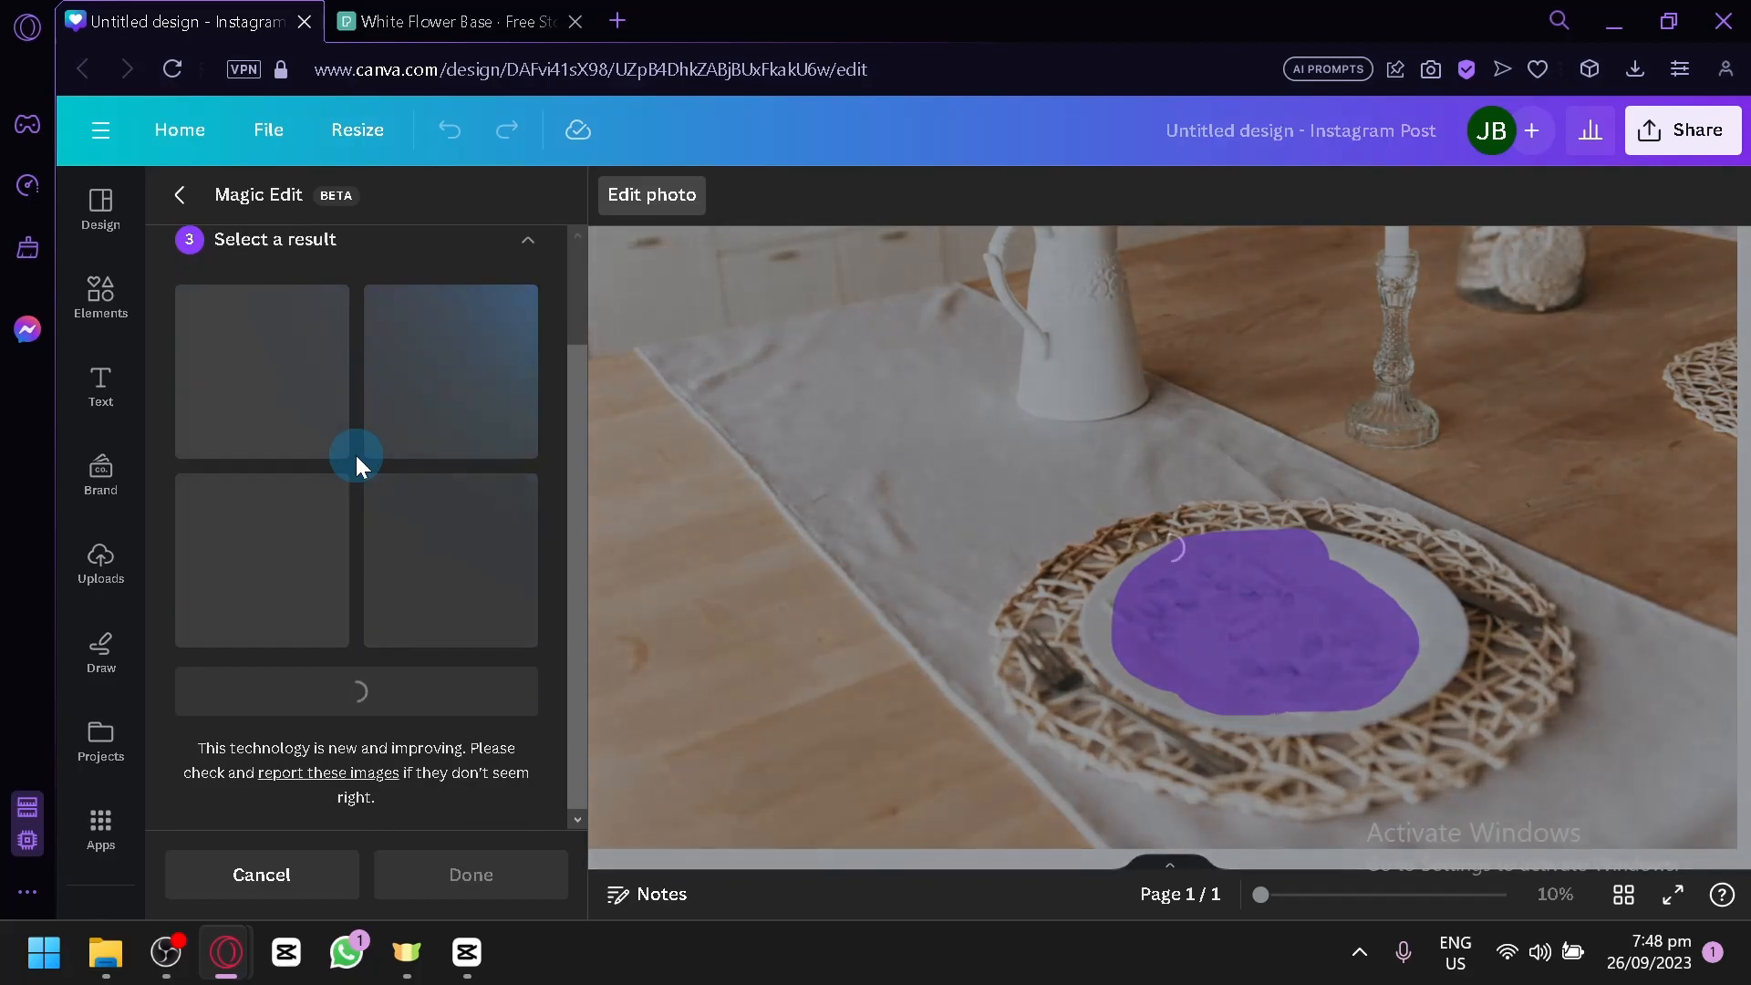
scroll(356, 456, "up", 1)
scroll(356, 456, "down", 1)
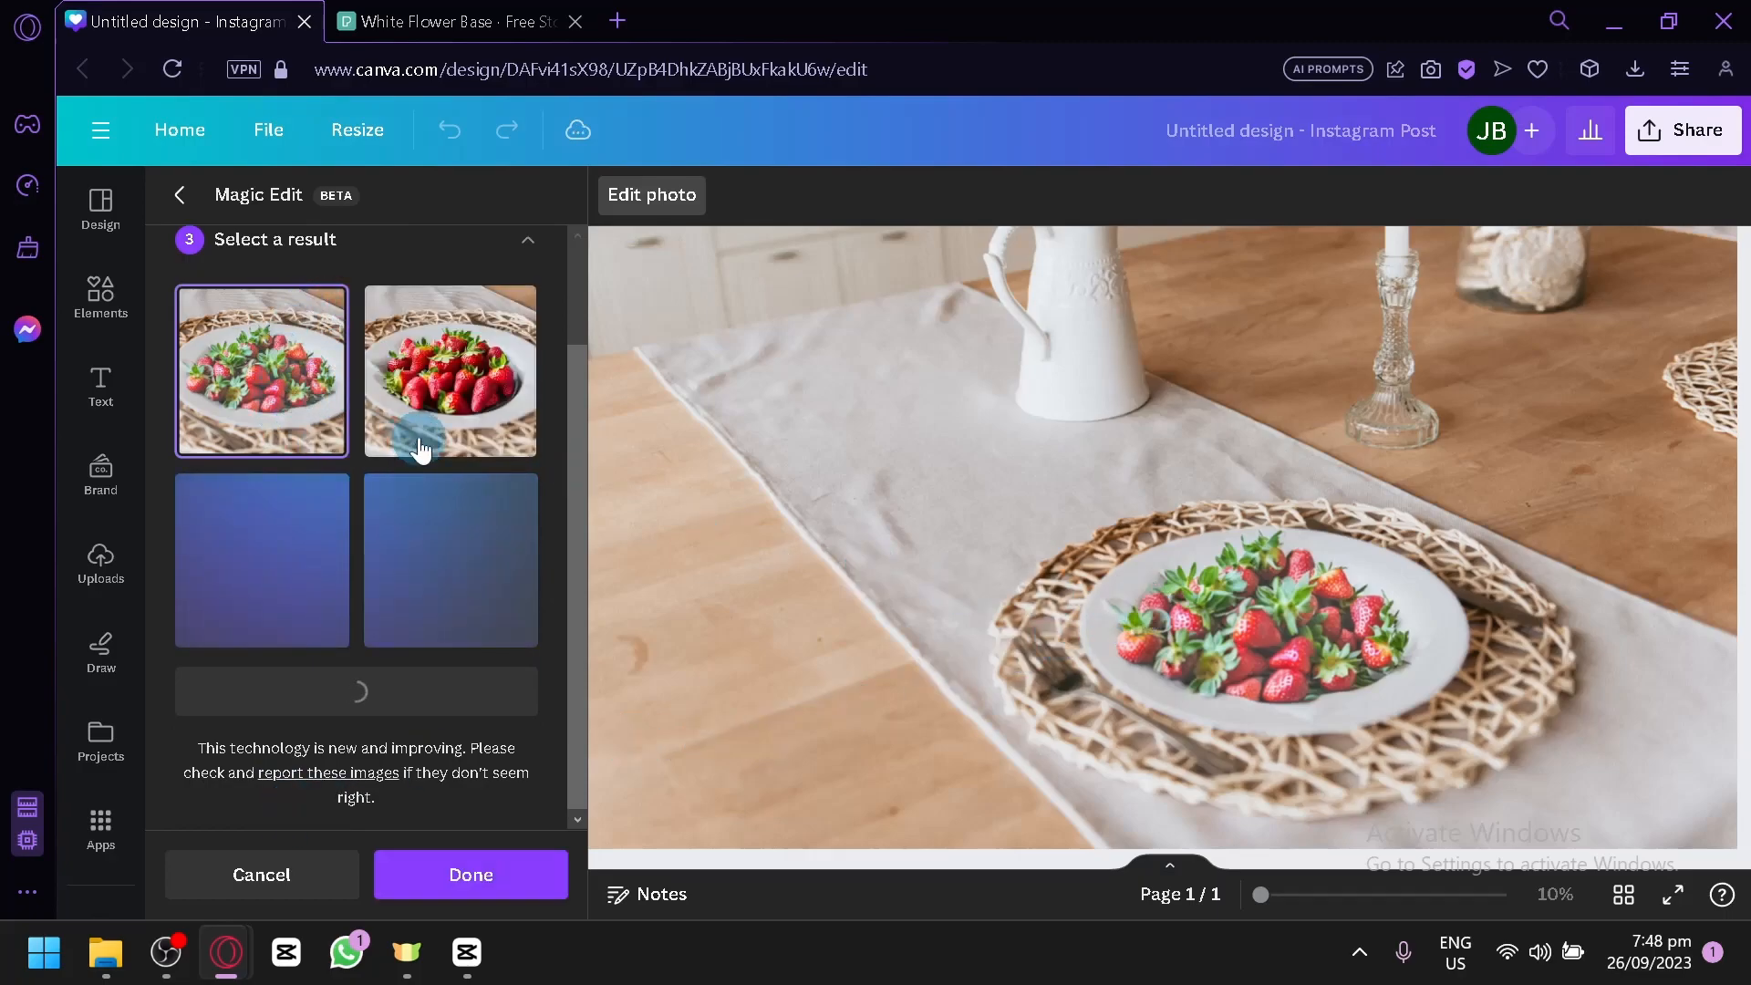
Step: Preview the second strawberry result, apply the fourth one, and compare the edited photo with the original on Pexels
left_click(459, 415)
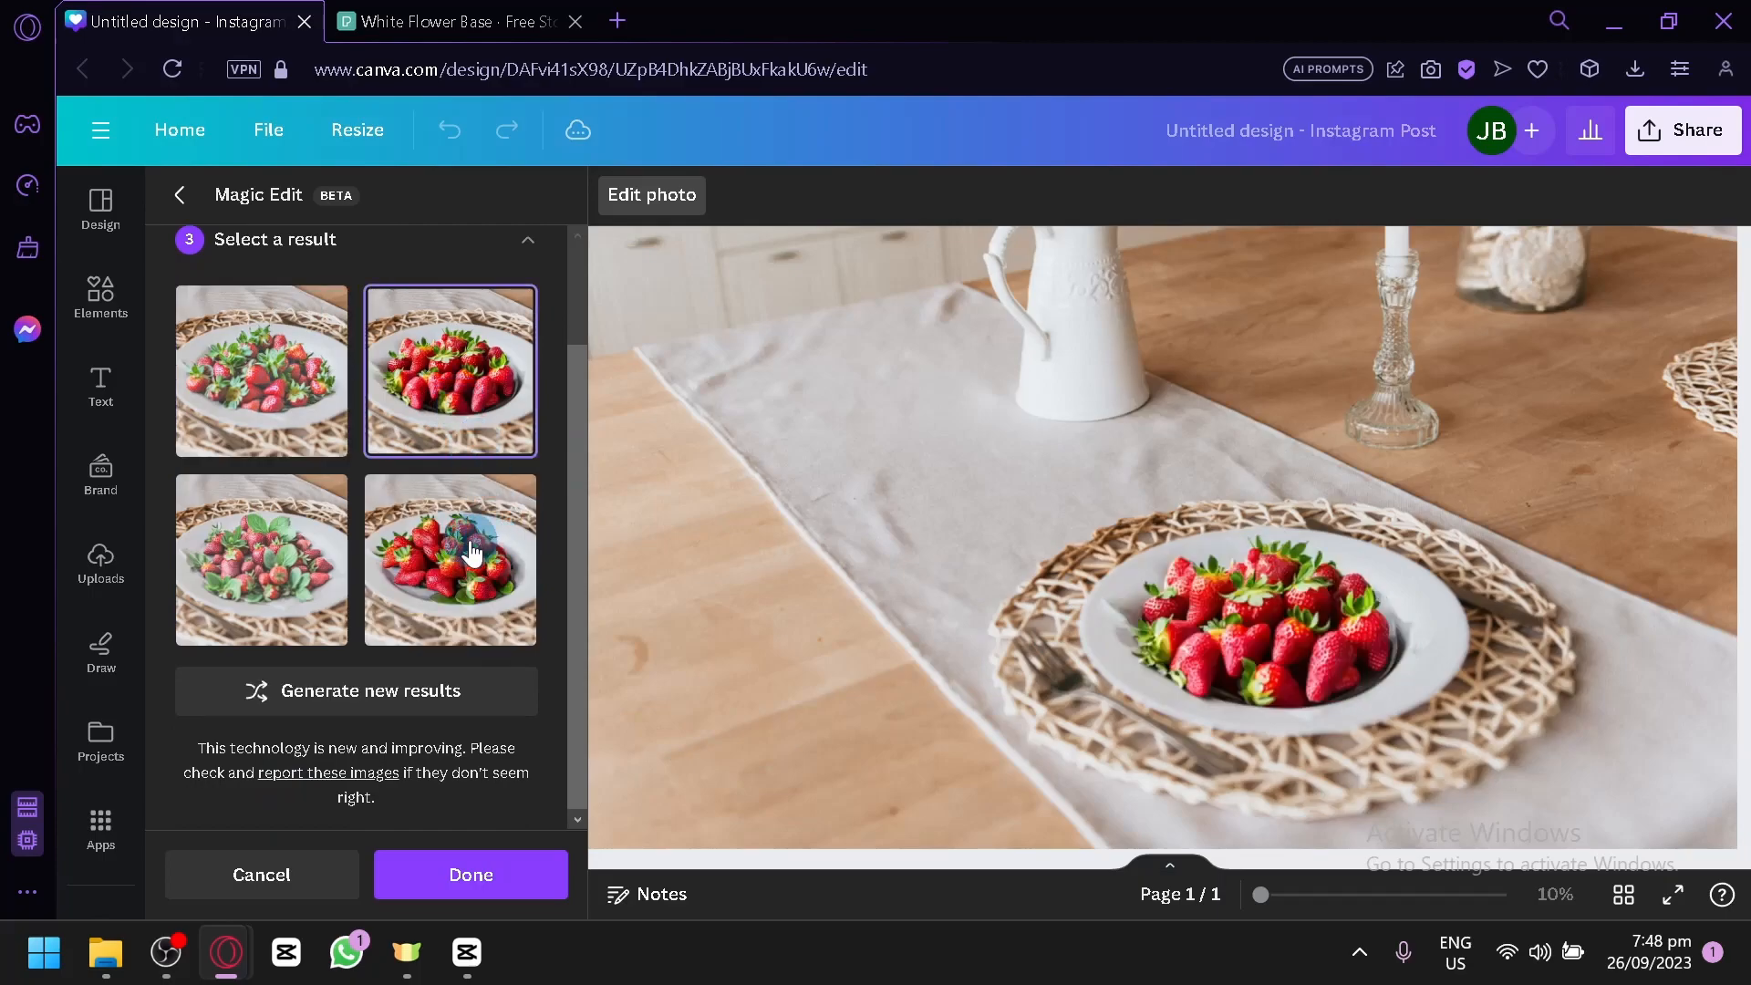
left_click(438, 554)
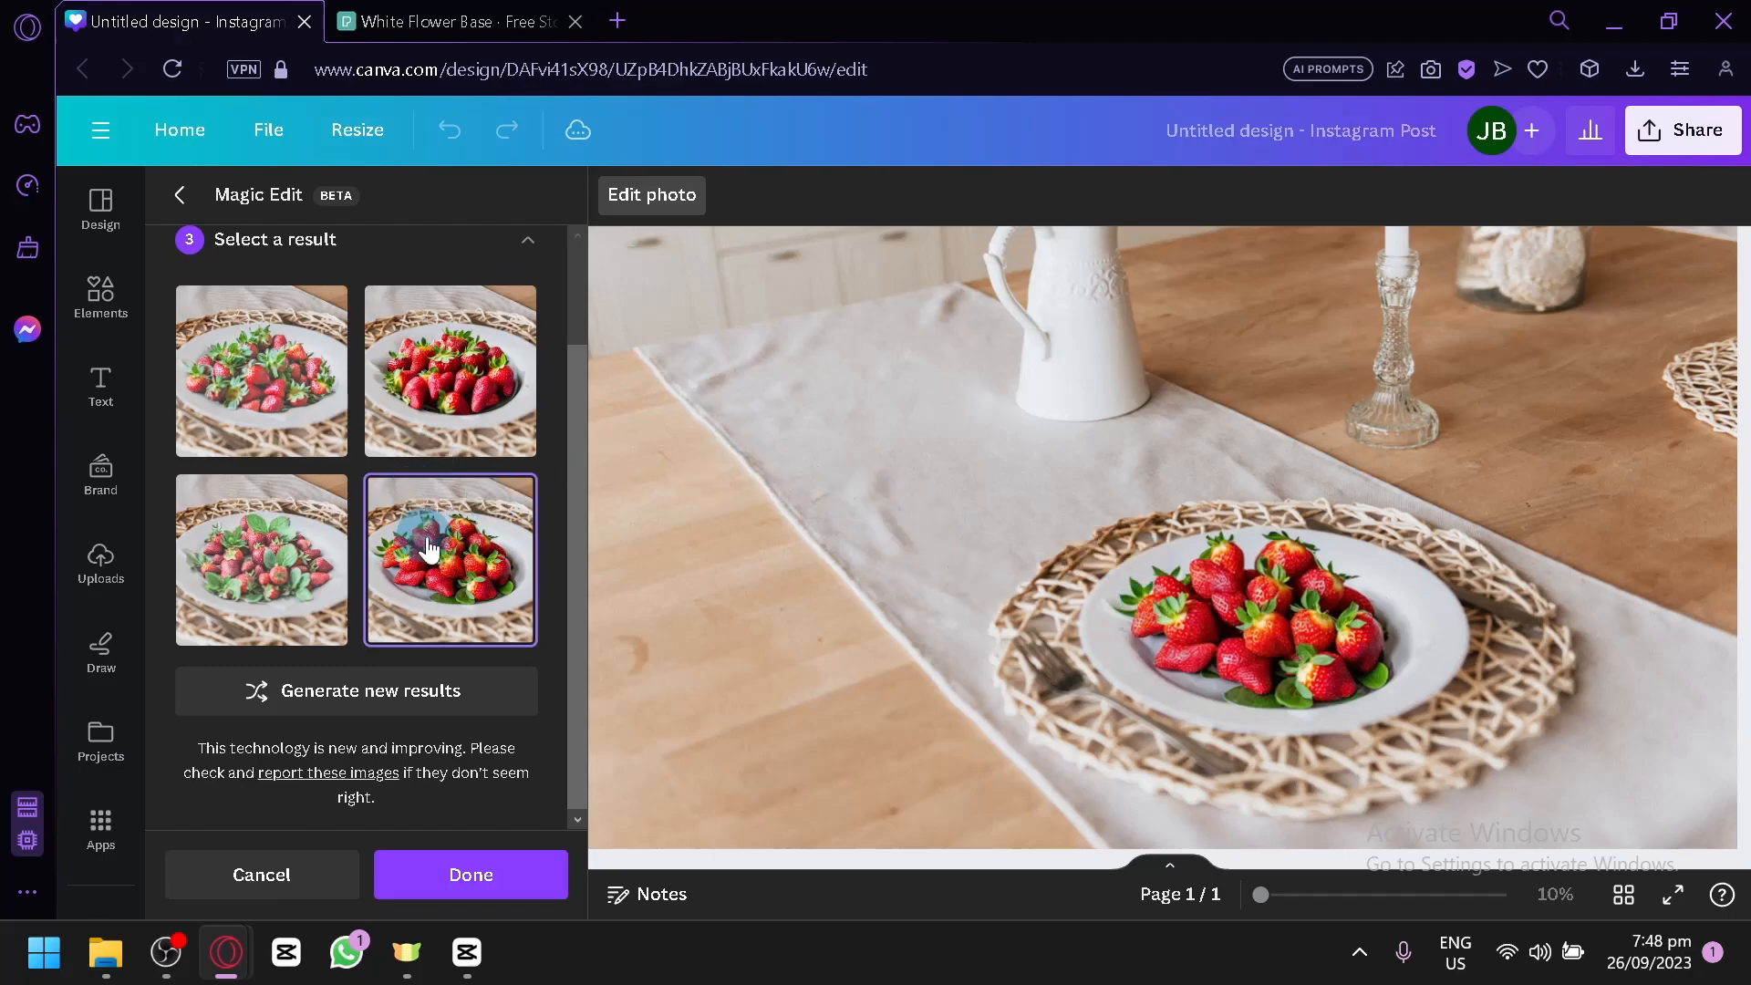
left_click(475, 887)
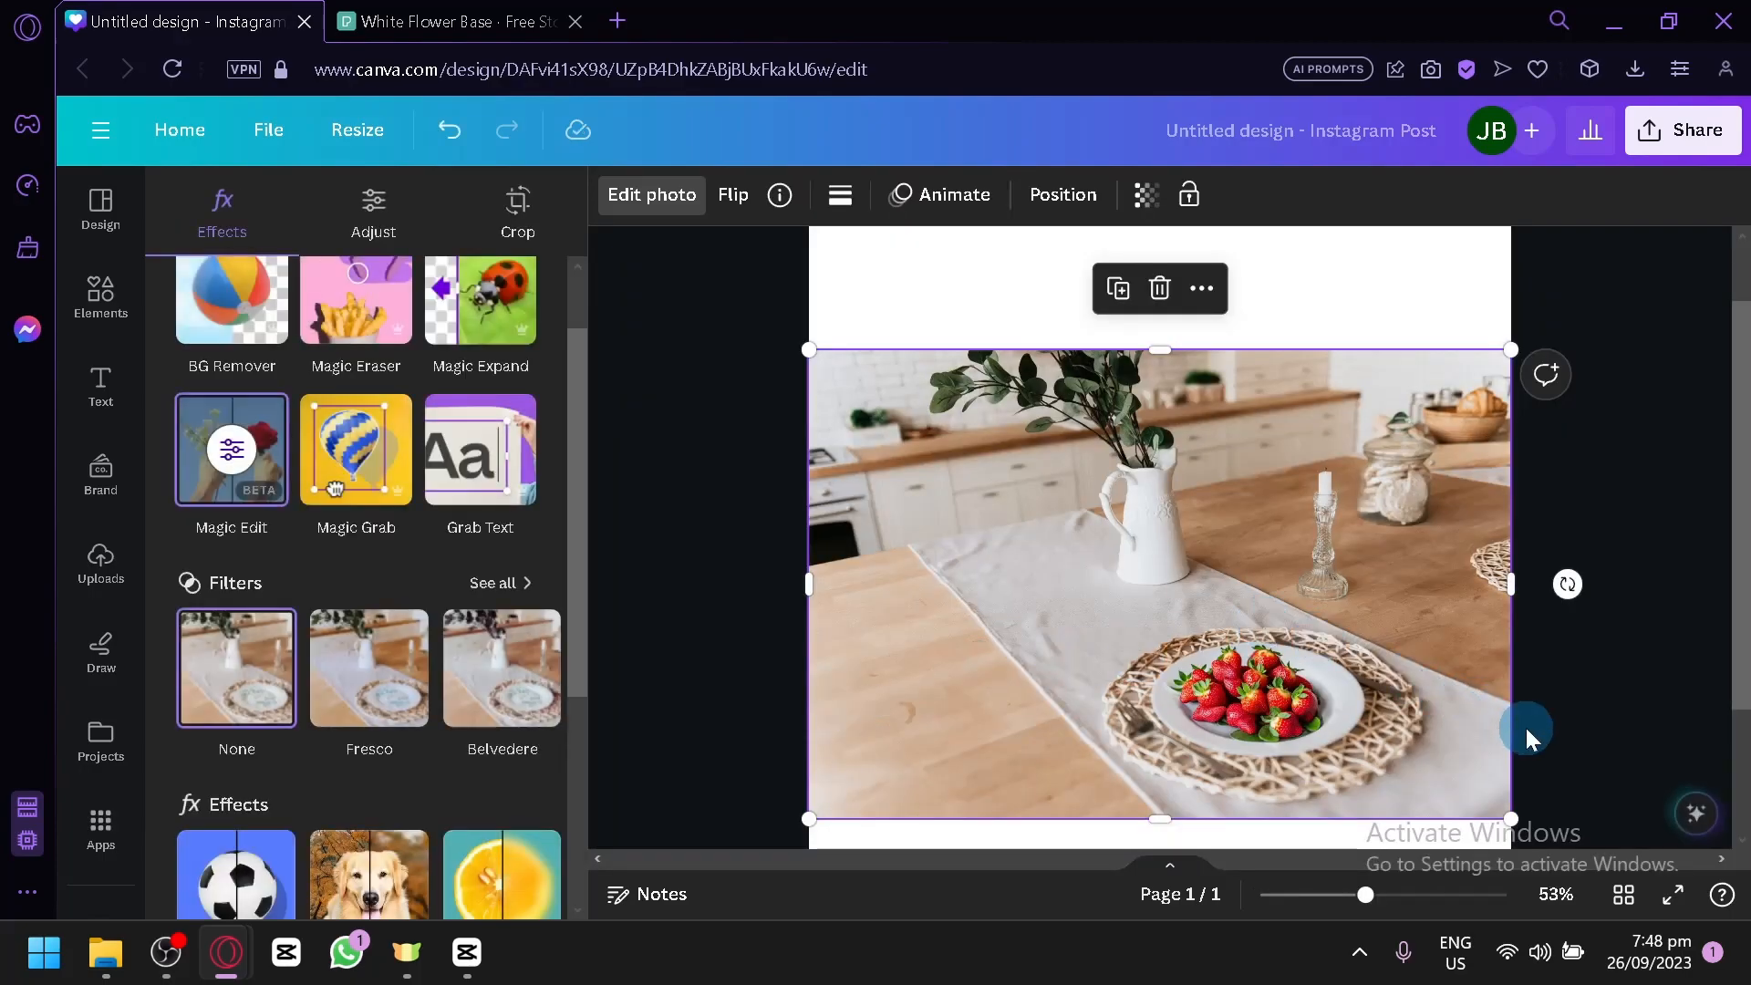
left_click(456, 21)
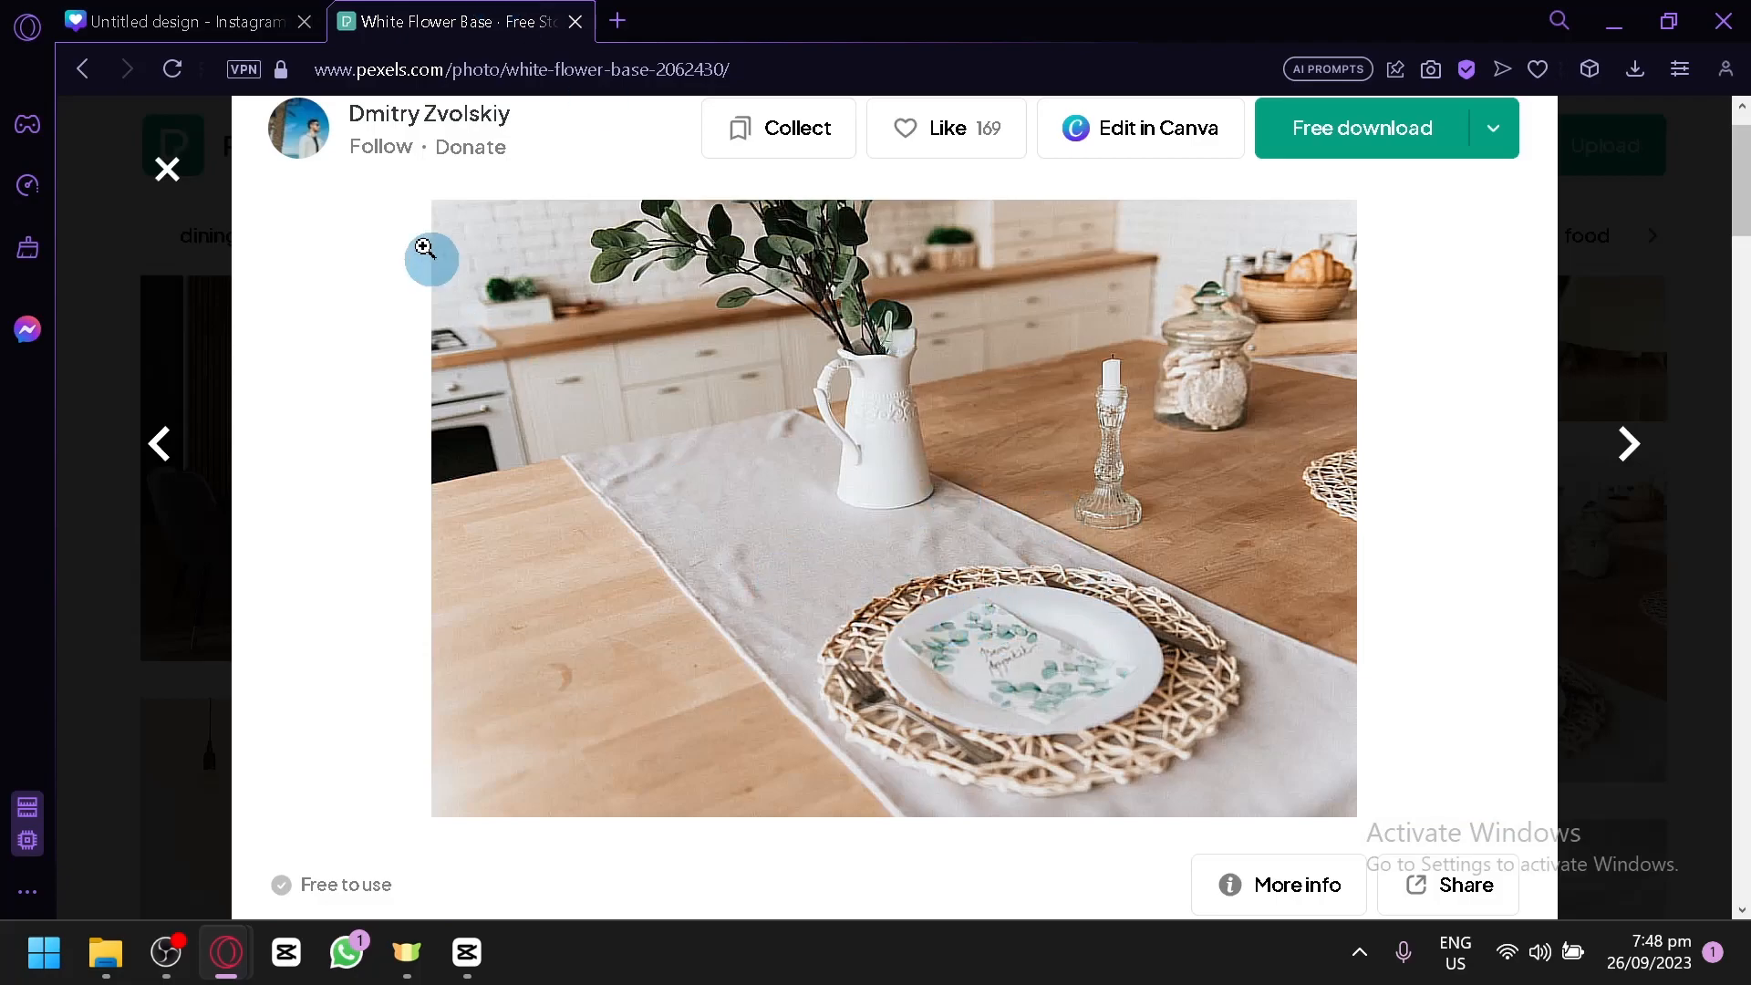
left_click(199, 19)
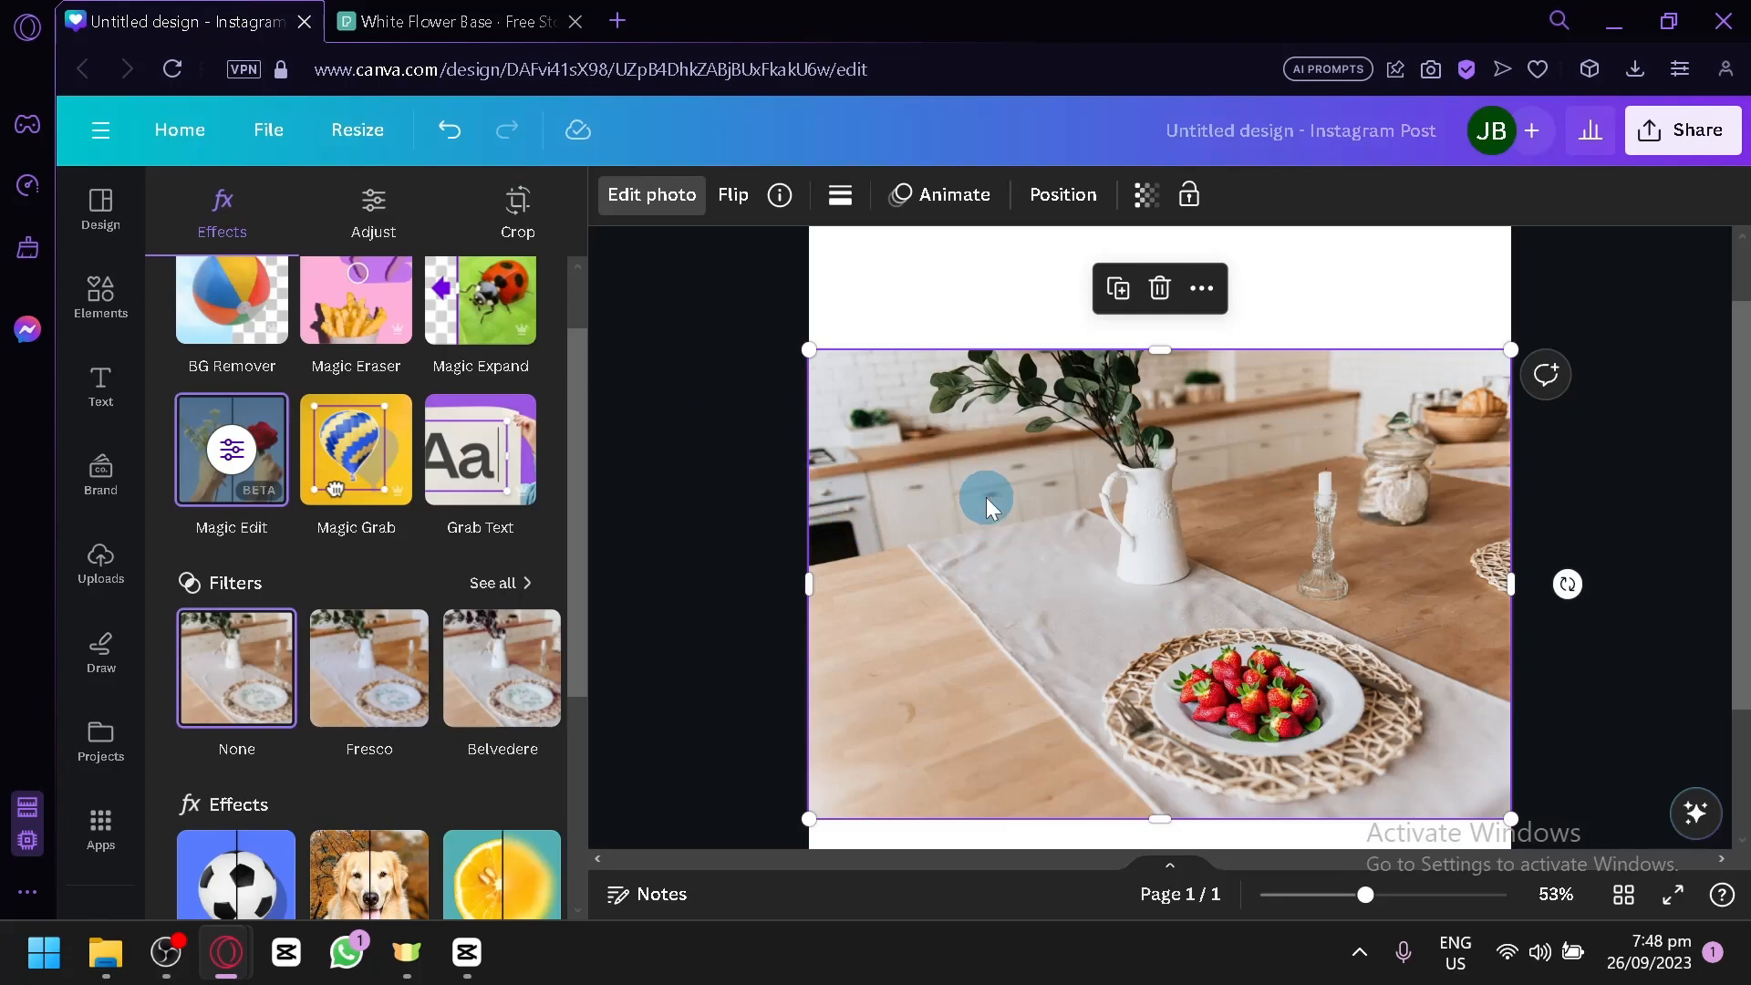
Step: Restart Magic Edit on the photo and brush over the glass candlestick with brush size 44 as the area to edit
left_click(188, 457)
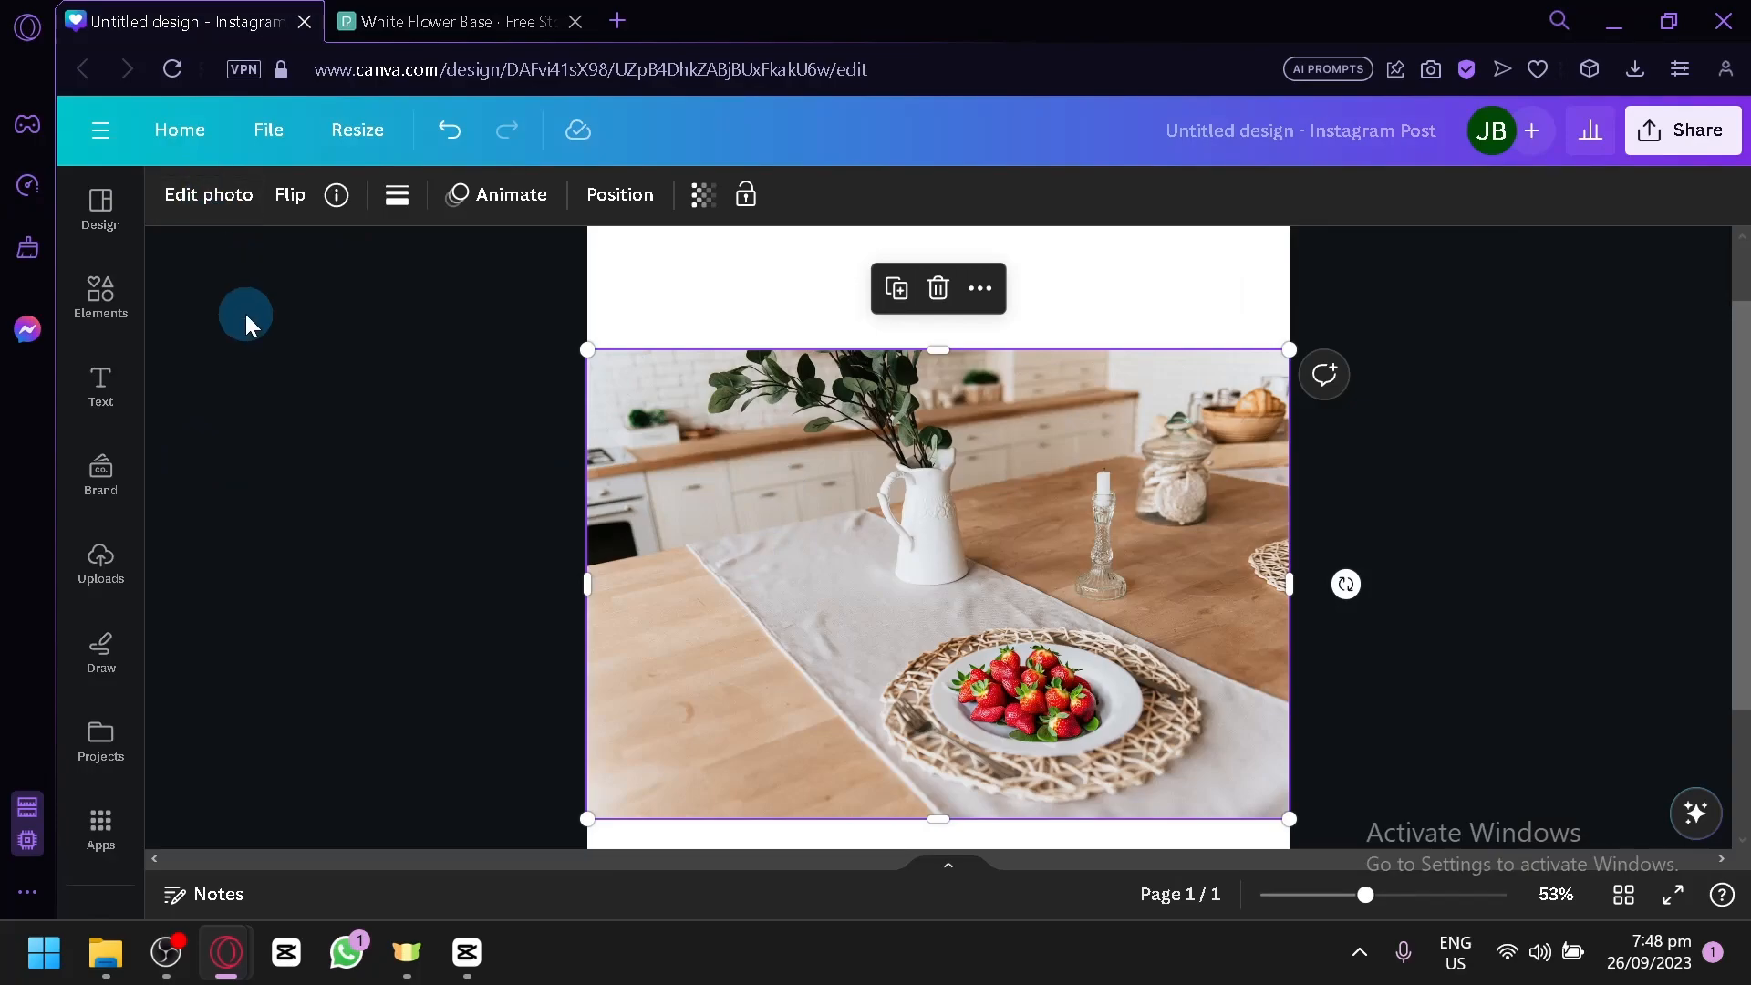
left_click(224, 211)
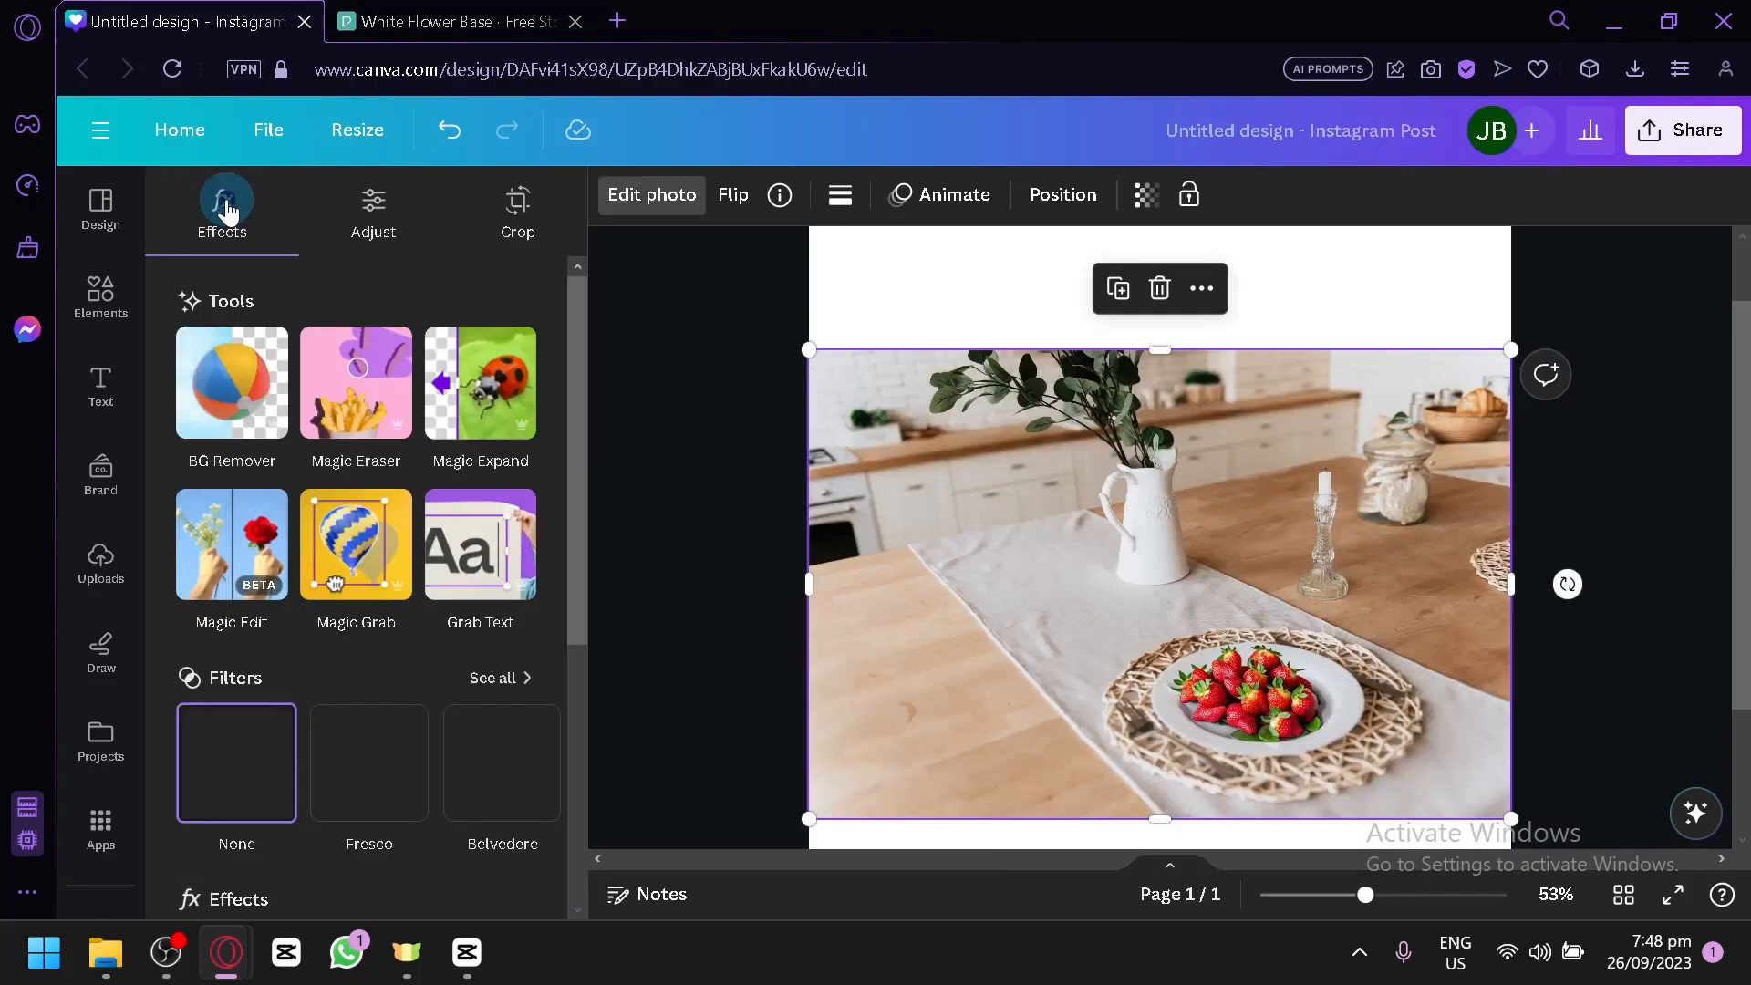
left_click(186, 537)
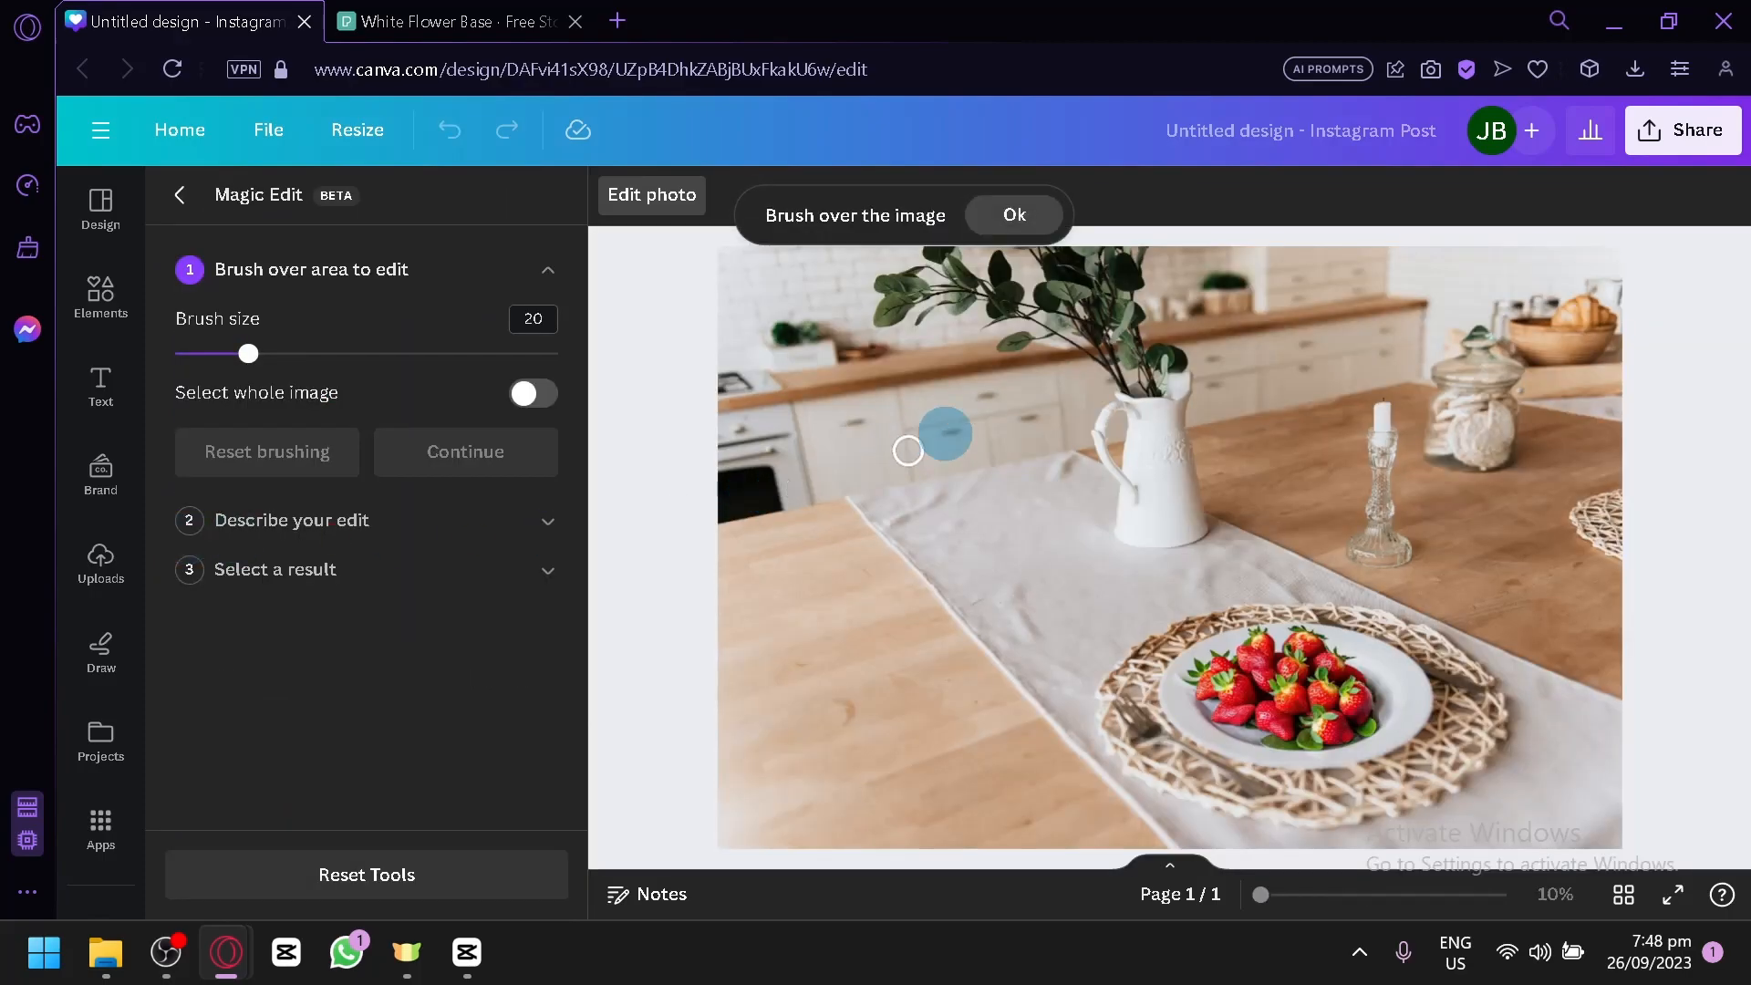
left_click(341, 364)
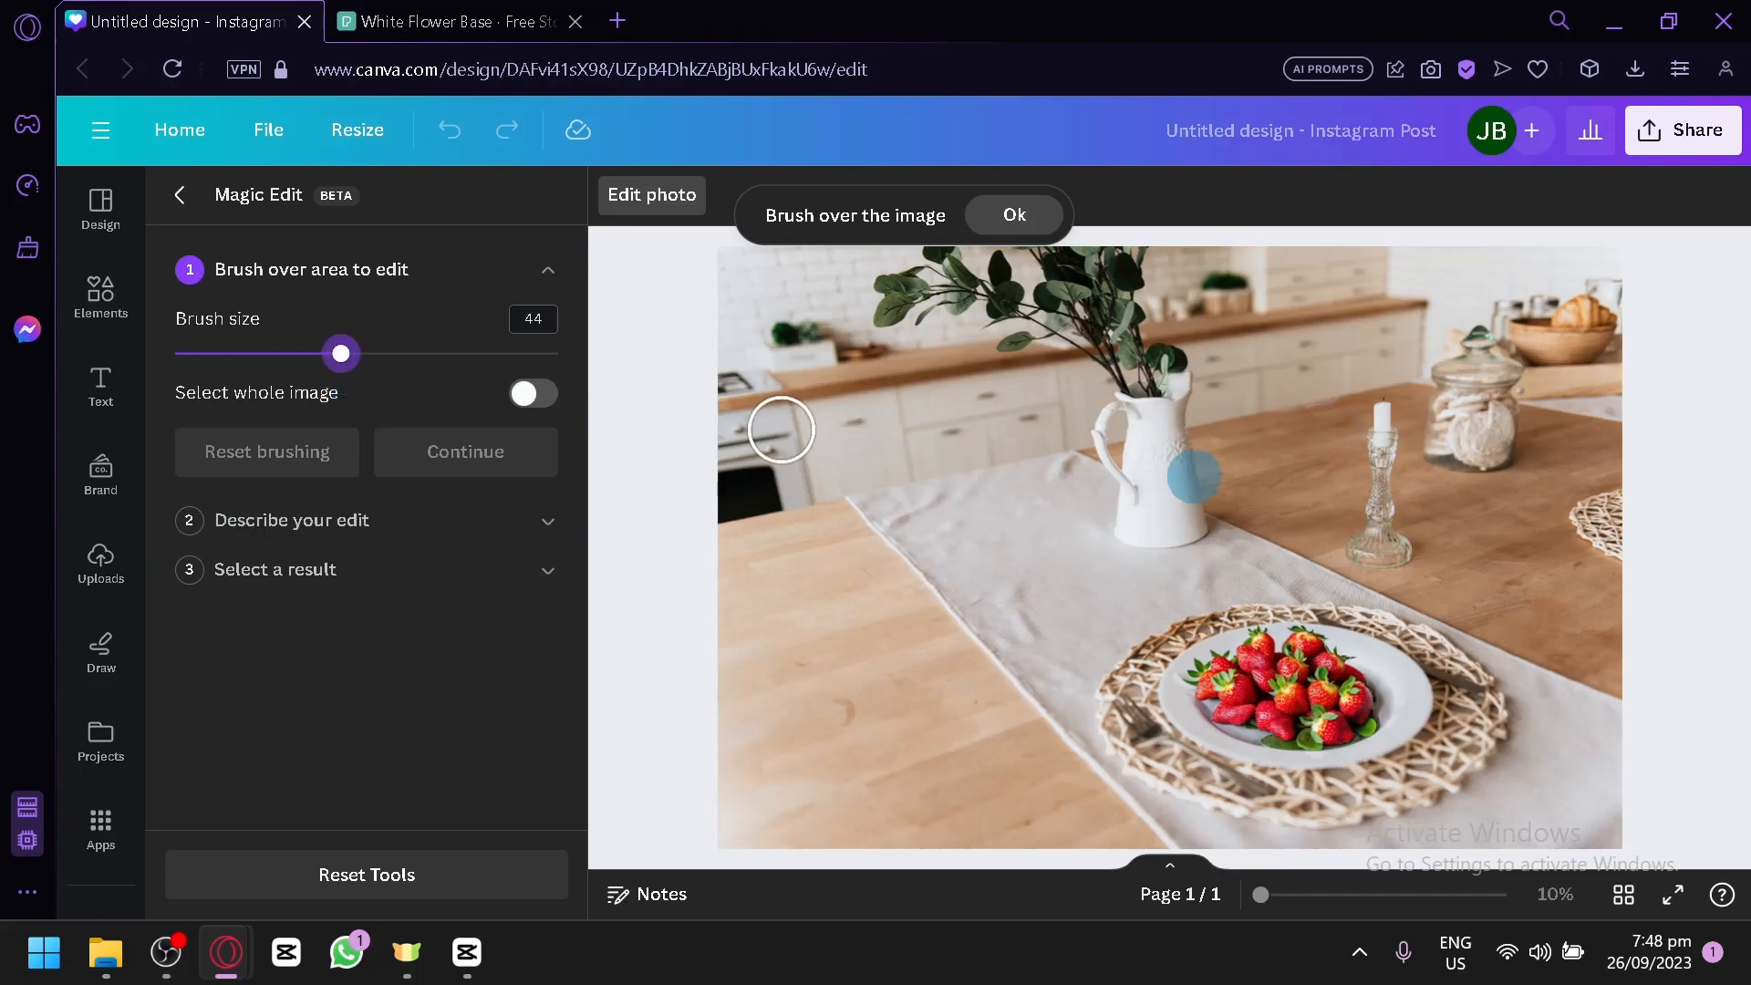
left_click_drag(1380, 409, 1388, 554)
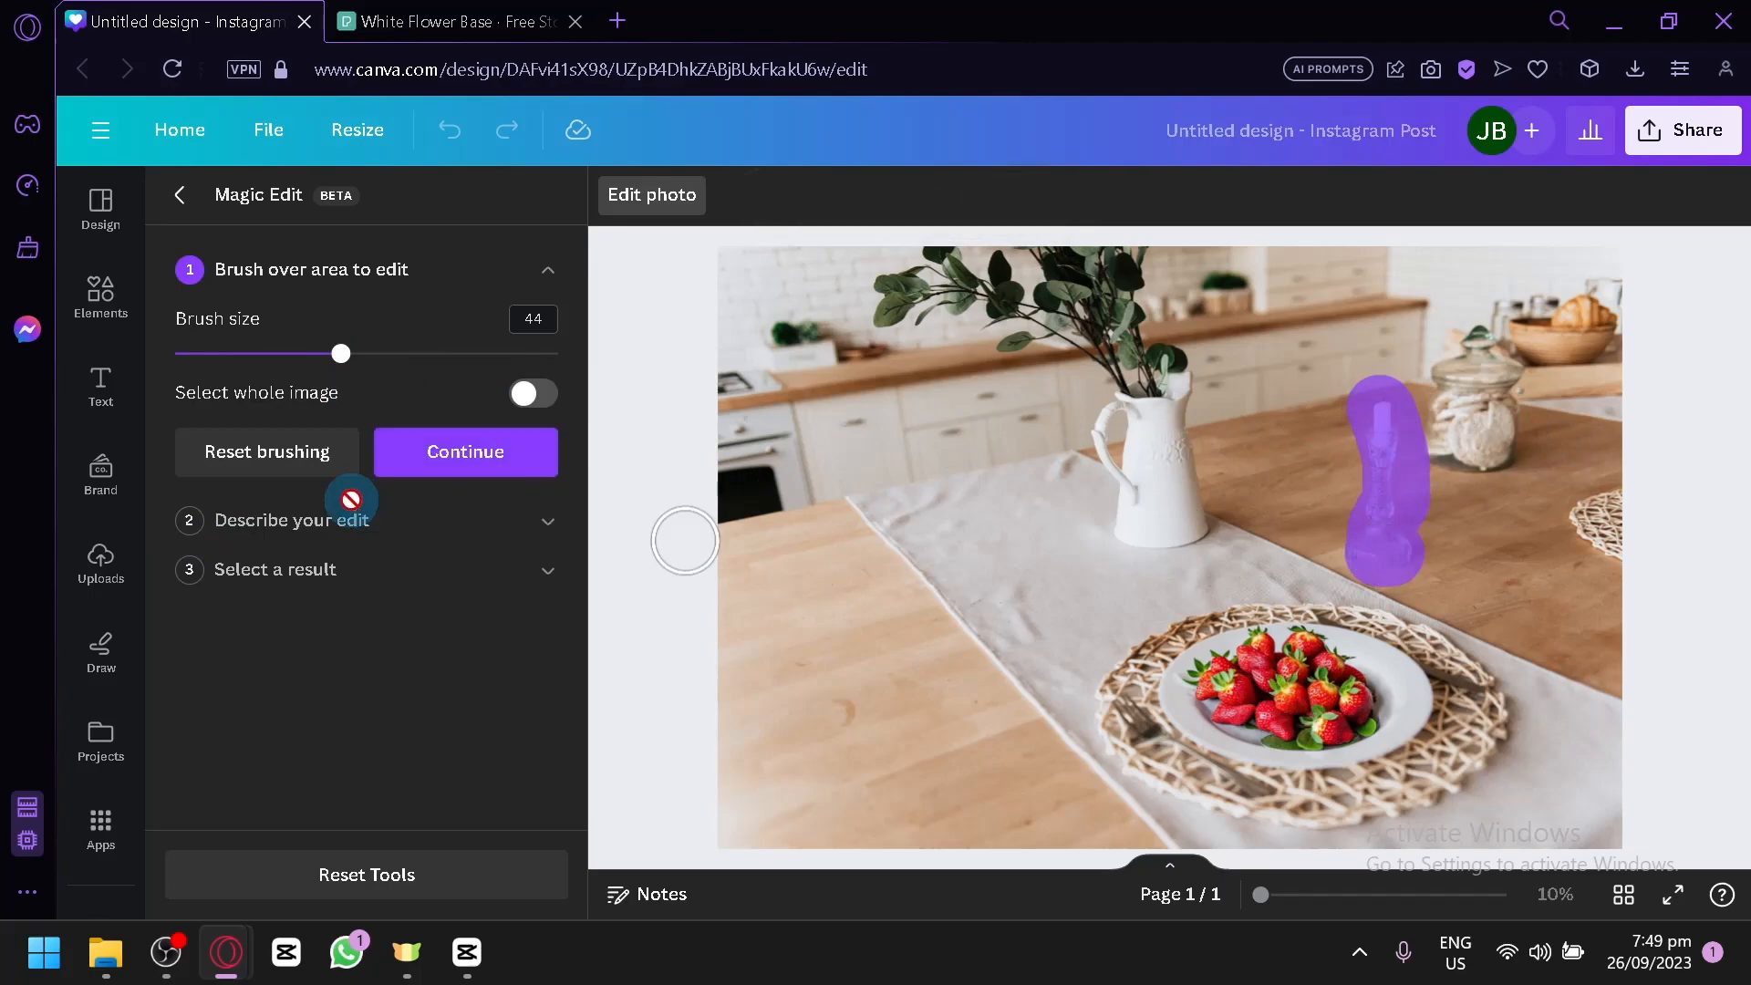
left_click(447, 473)
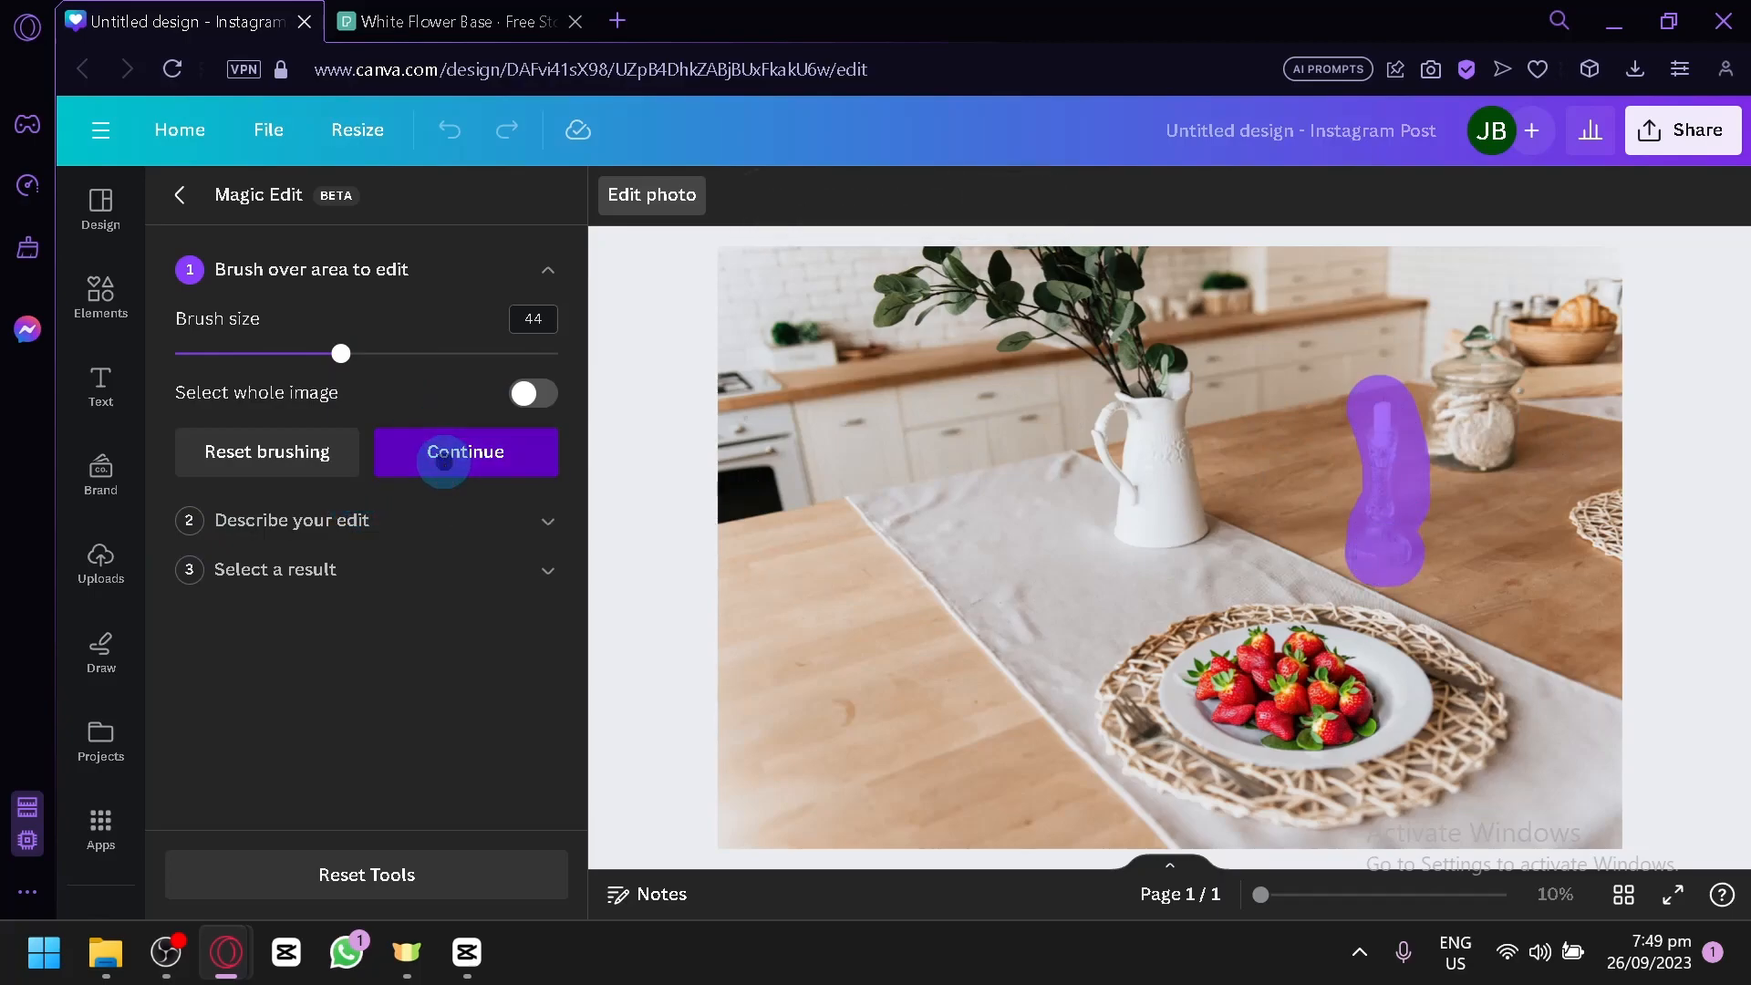
Step: Try to erase the brushed candlestick by generating Magic Edit results with the description "remove"
type("remove")
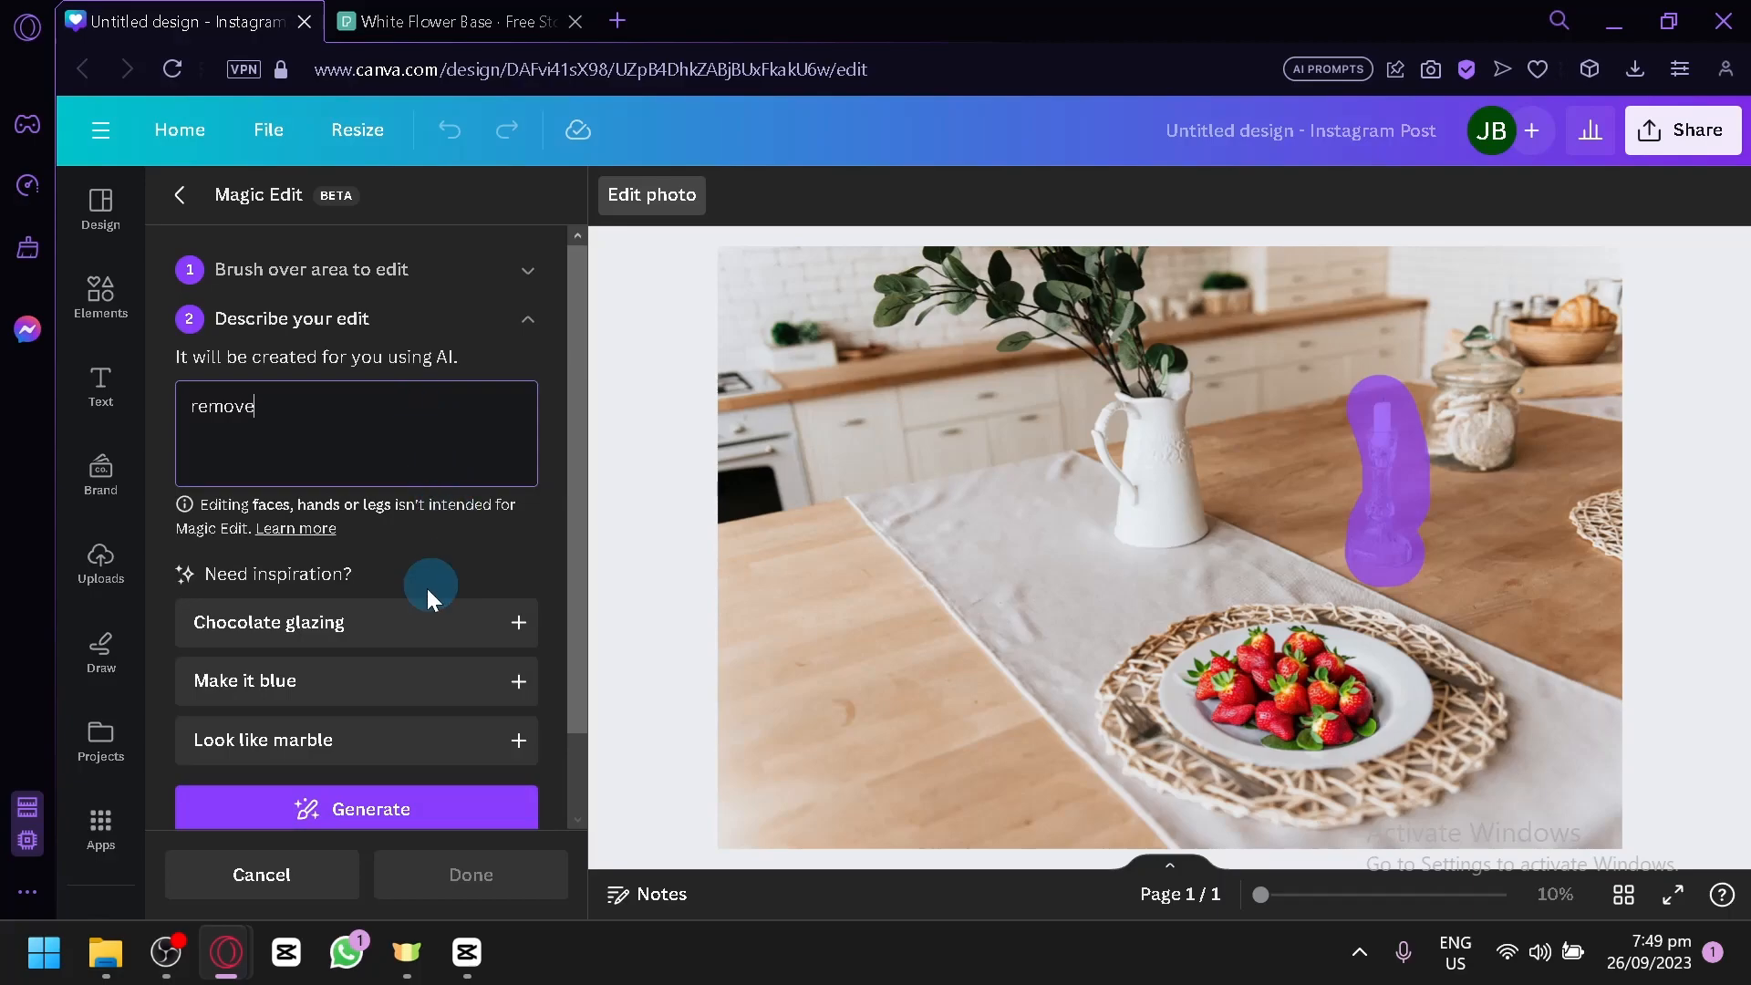
left_click(429, 818)
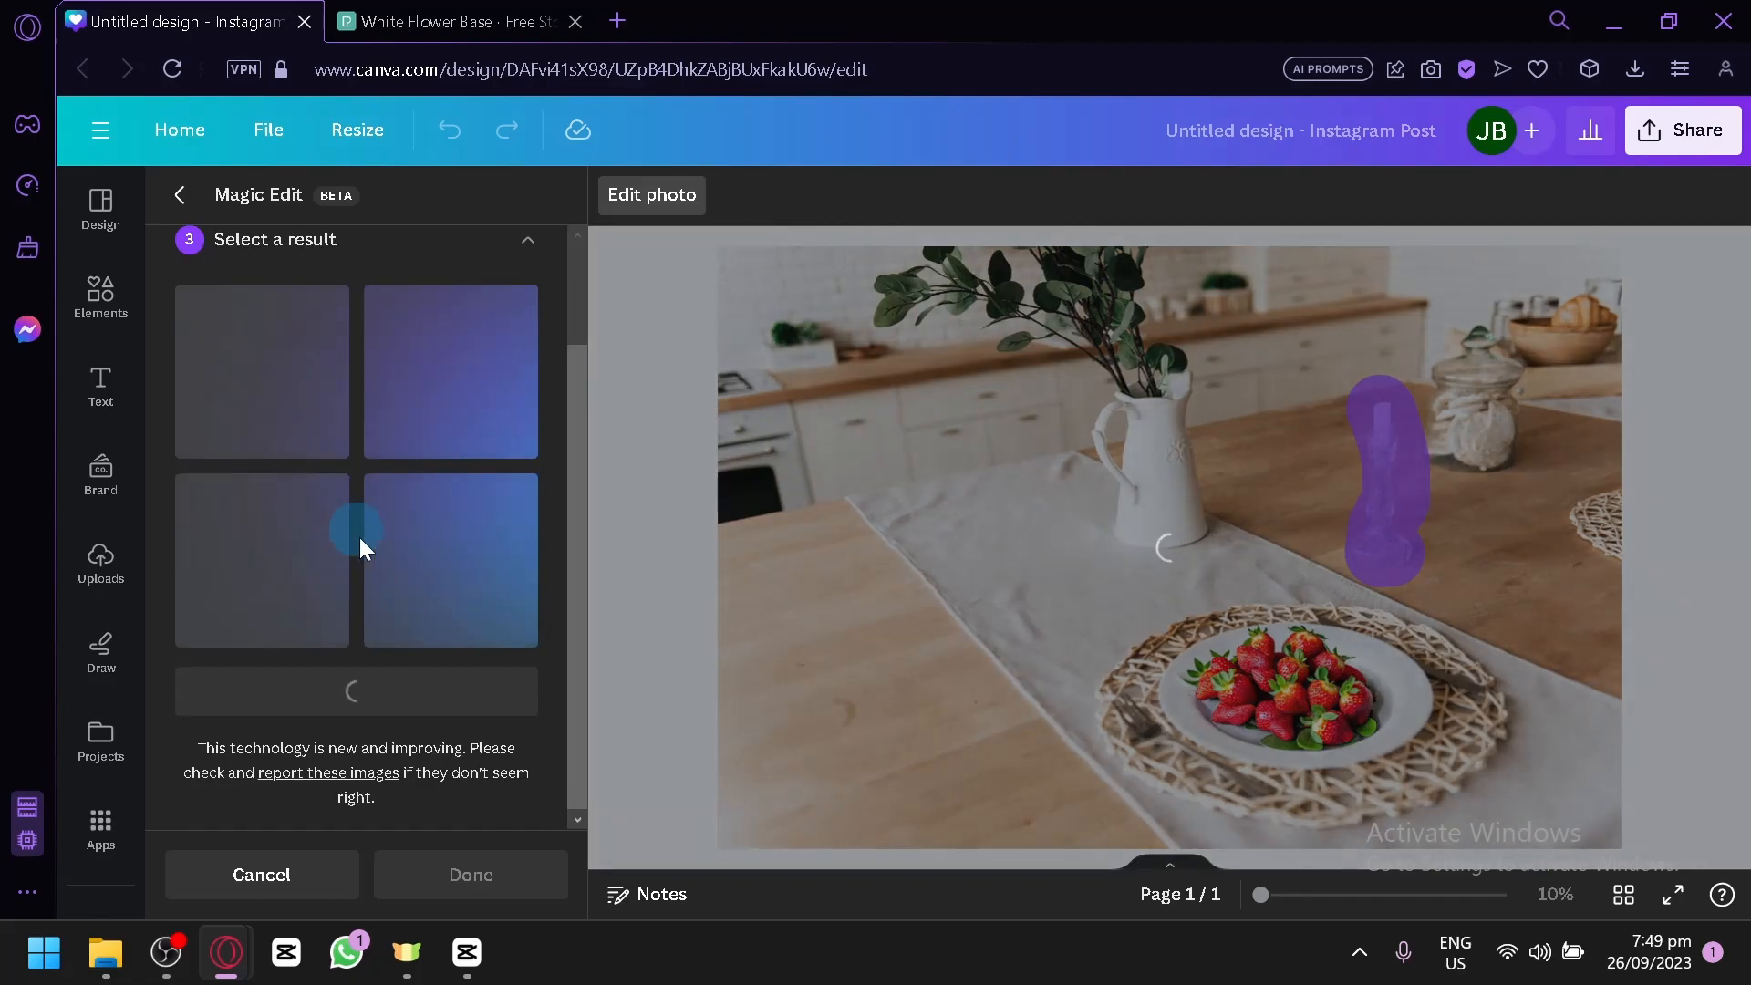
scroll(374, 555, "down", 2)
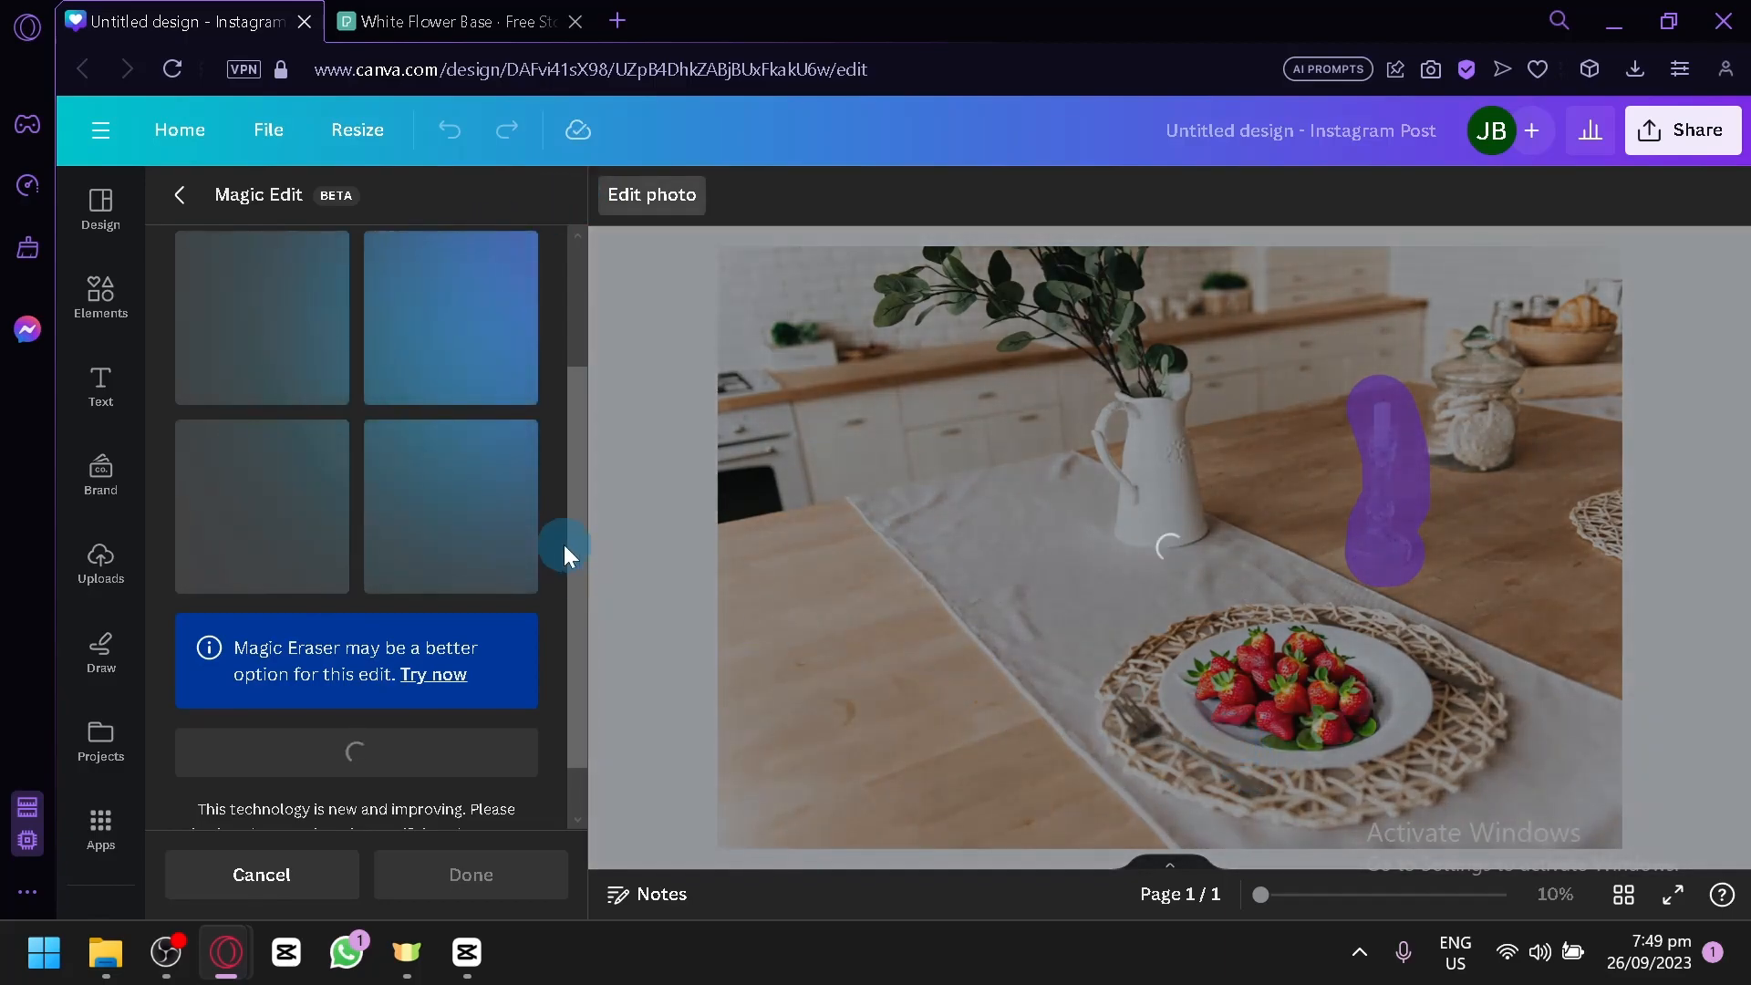
scroll(558, 533, "up", 3)
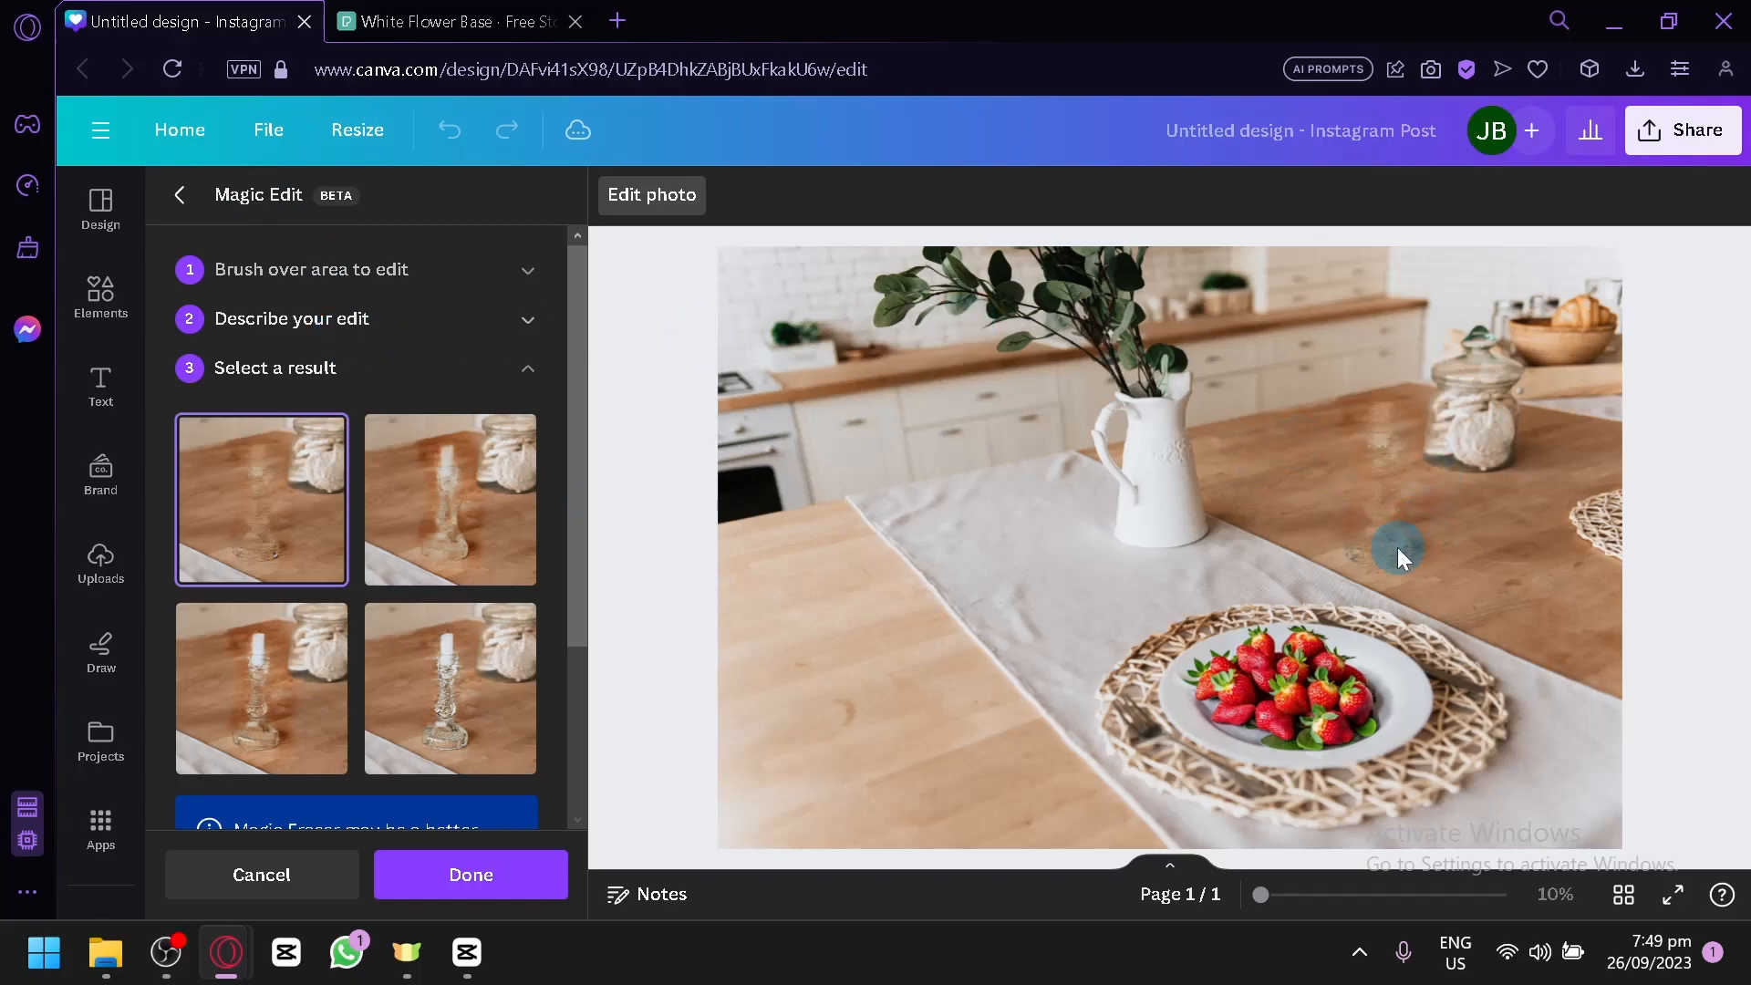
scroll(449, 566, "down", 3)
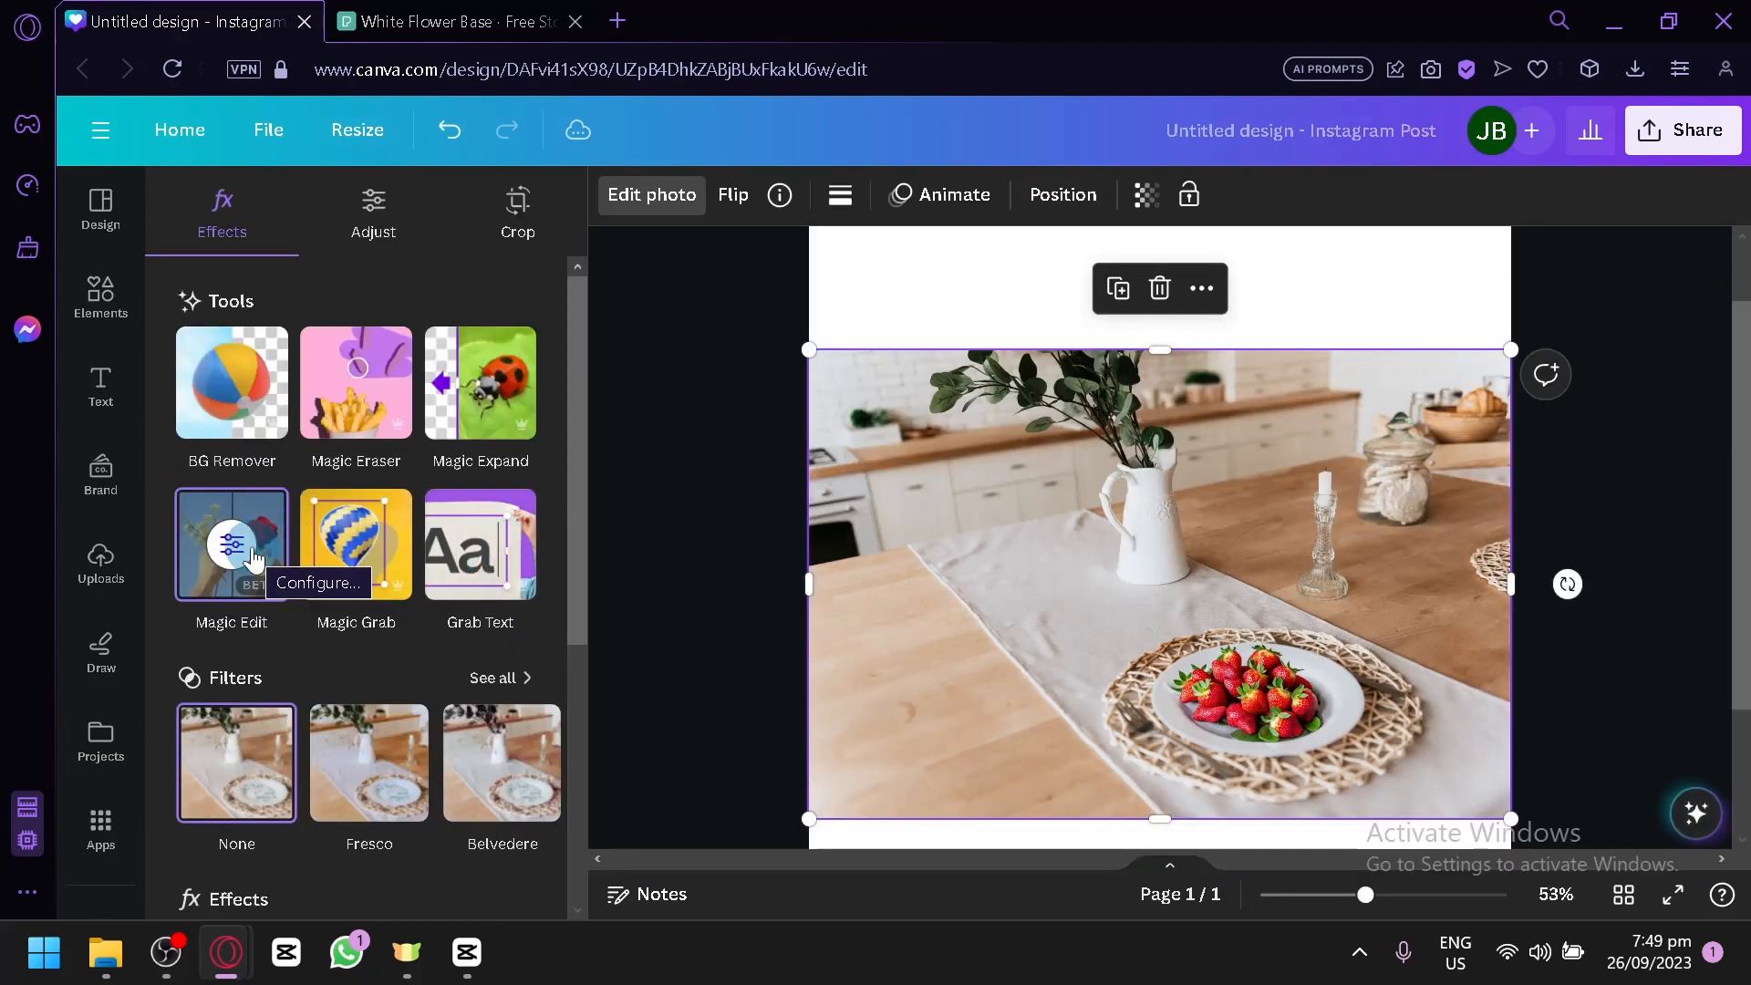
Step: Start Magic Edit again and brush over the leaves above the white pitcher with brush size 54 as the area to edit
left_click(301, 520)
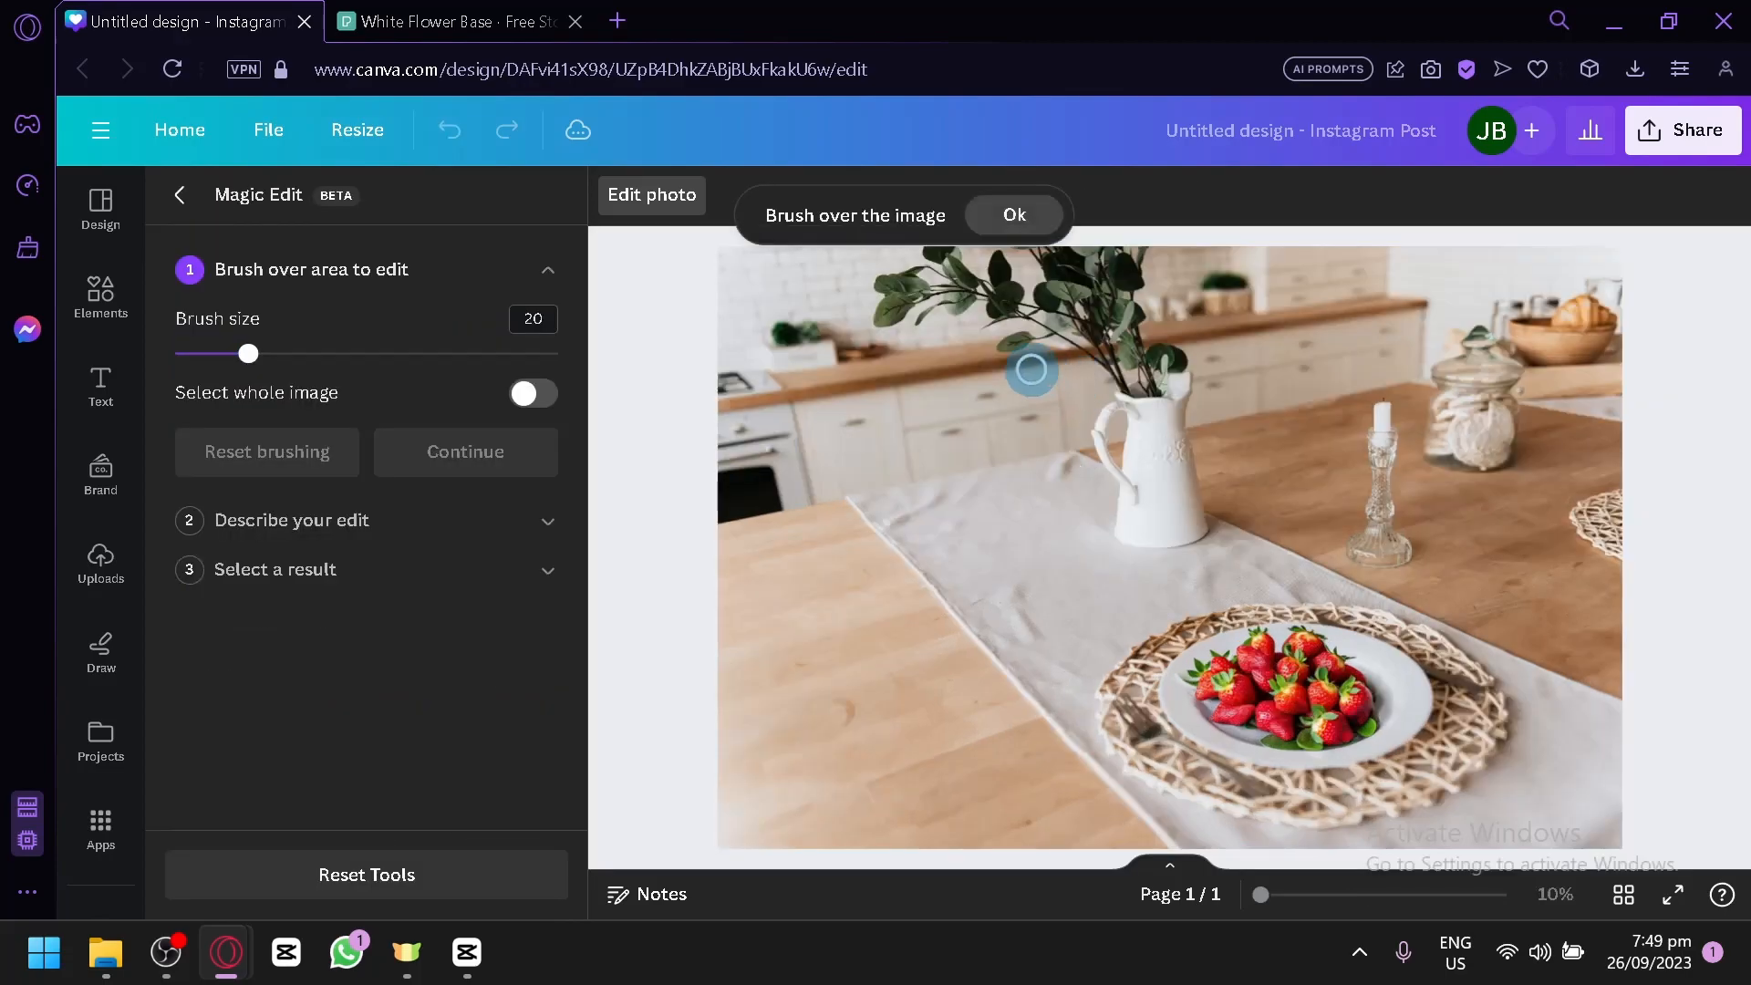
left_click_drag(305, 352, 381, 356)
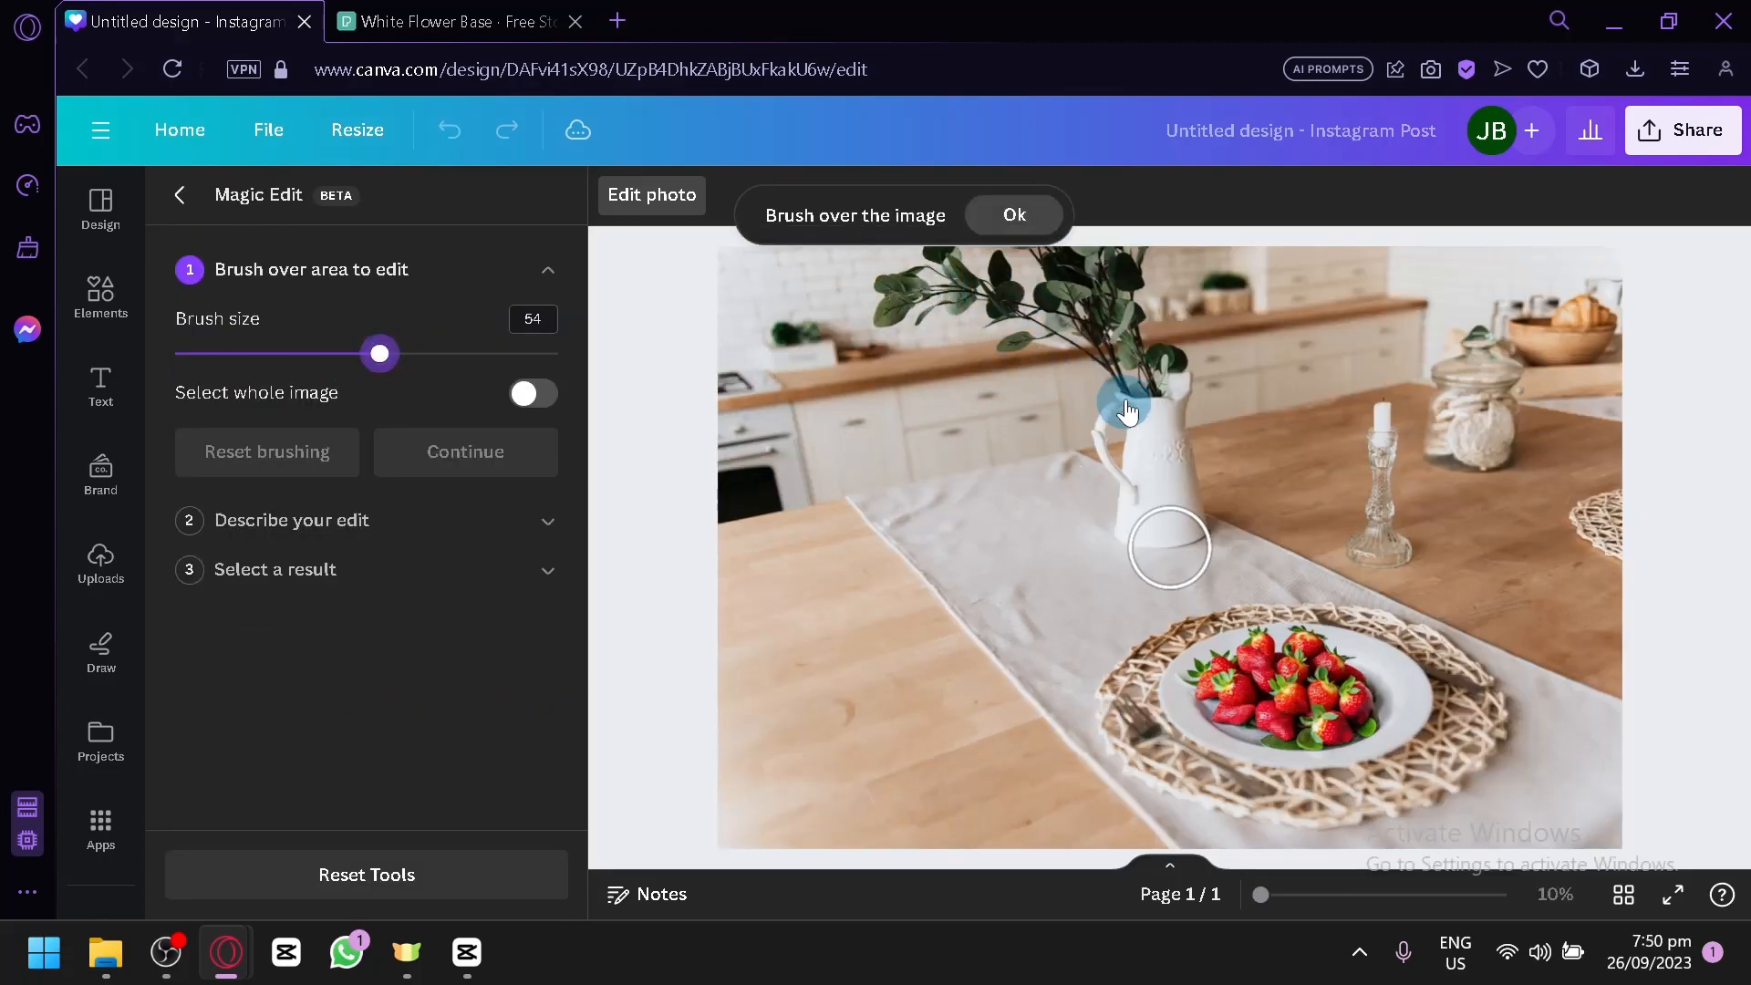
mouse_move(1074, 306)
left_mouse_down()
mouse_move(896, 287)
mouse_move(1066, 269)
mouse_move(1144, 291)
mouse_move(1129, 310)
mouse_move(1016, 320)
left_mouse_up()
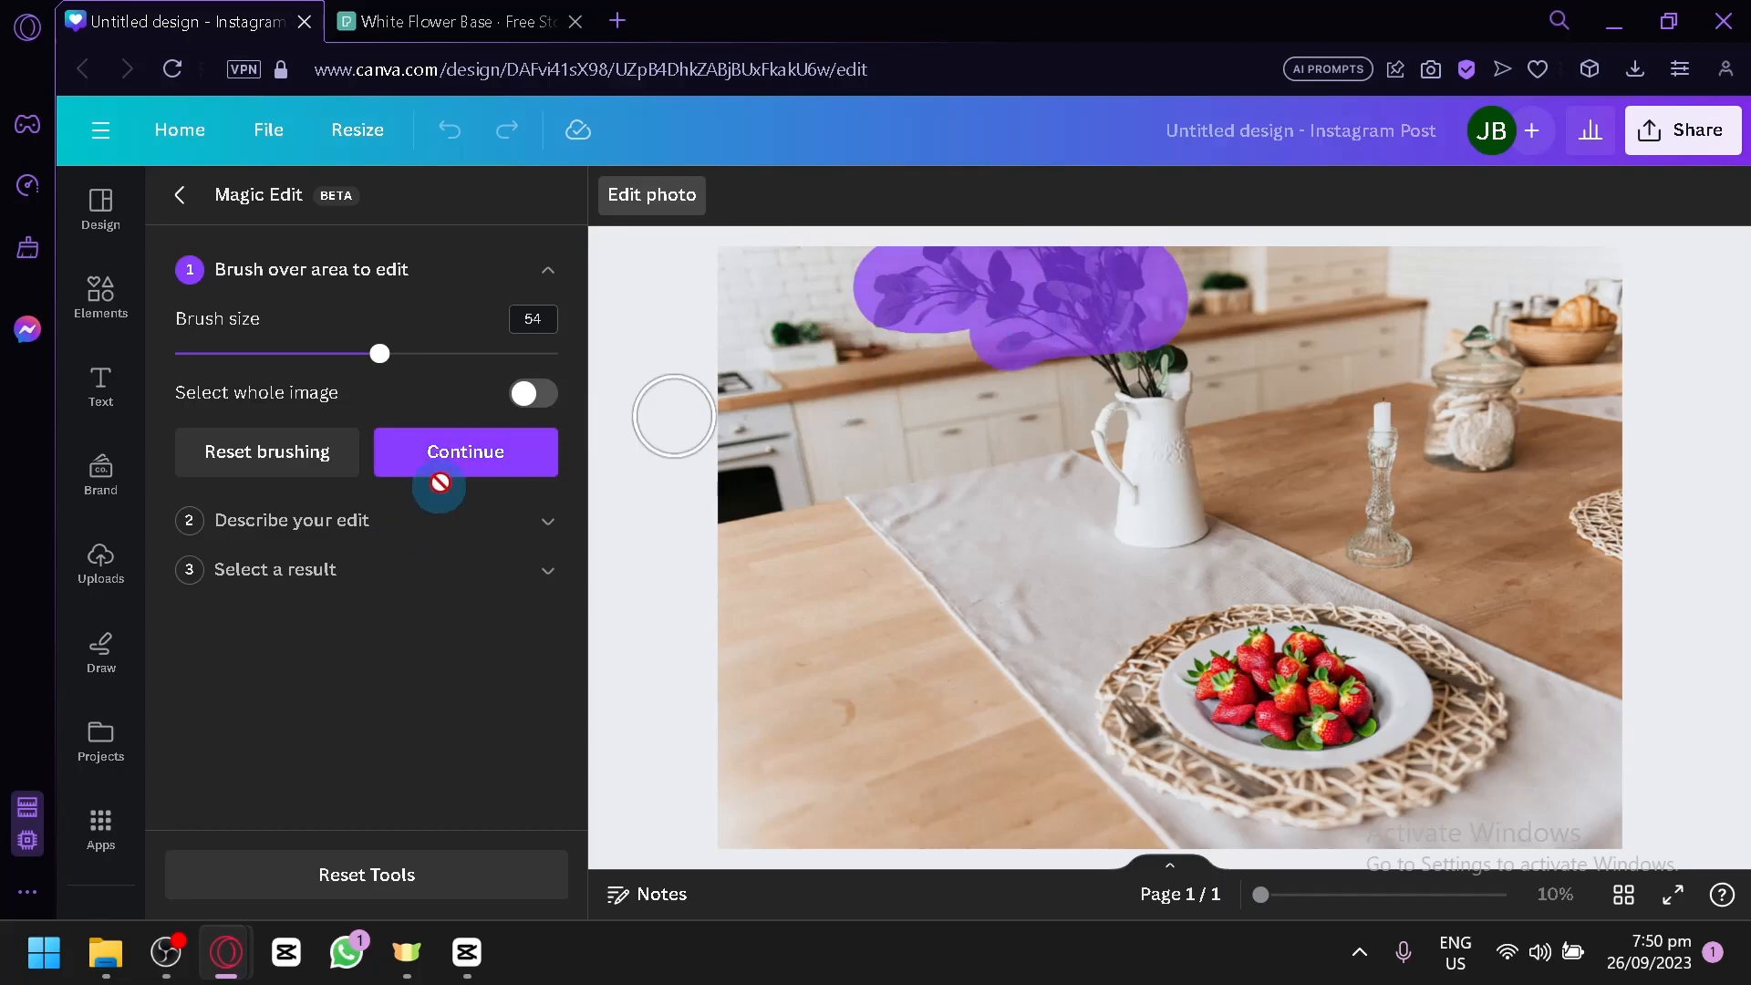
left_click(457, 457)
left_click(425, 461)
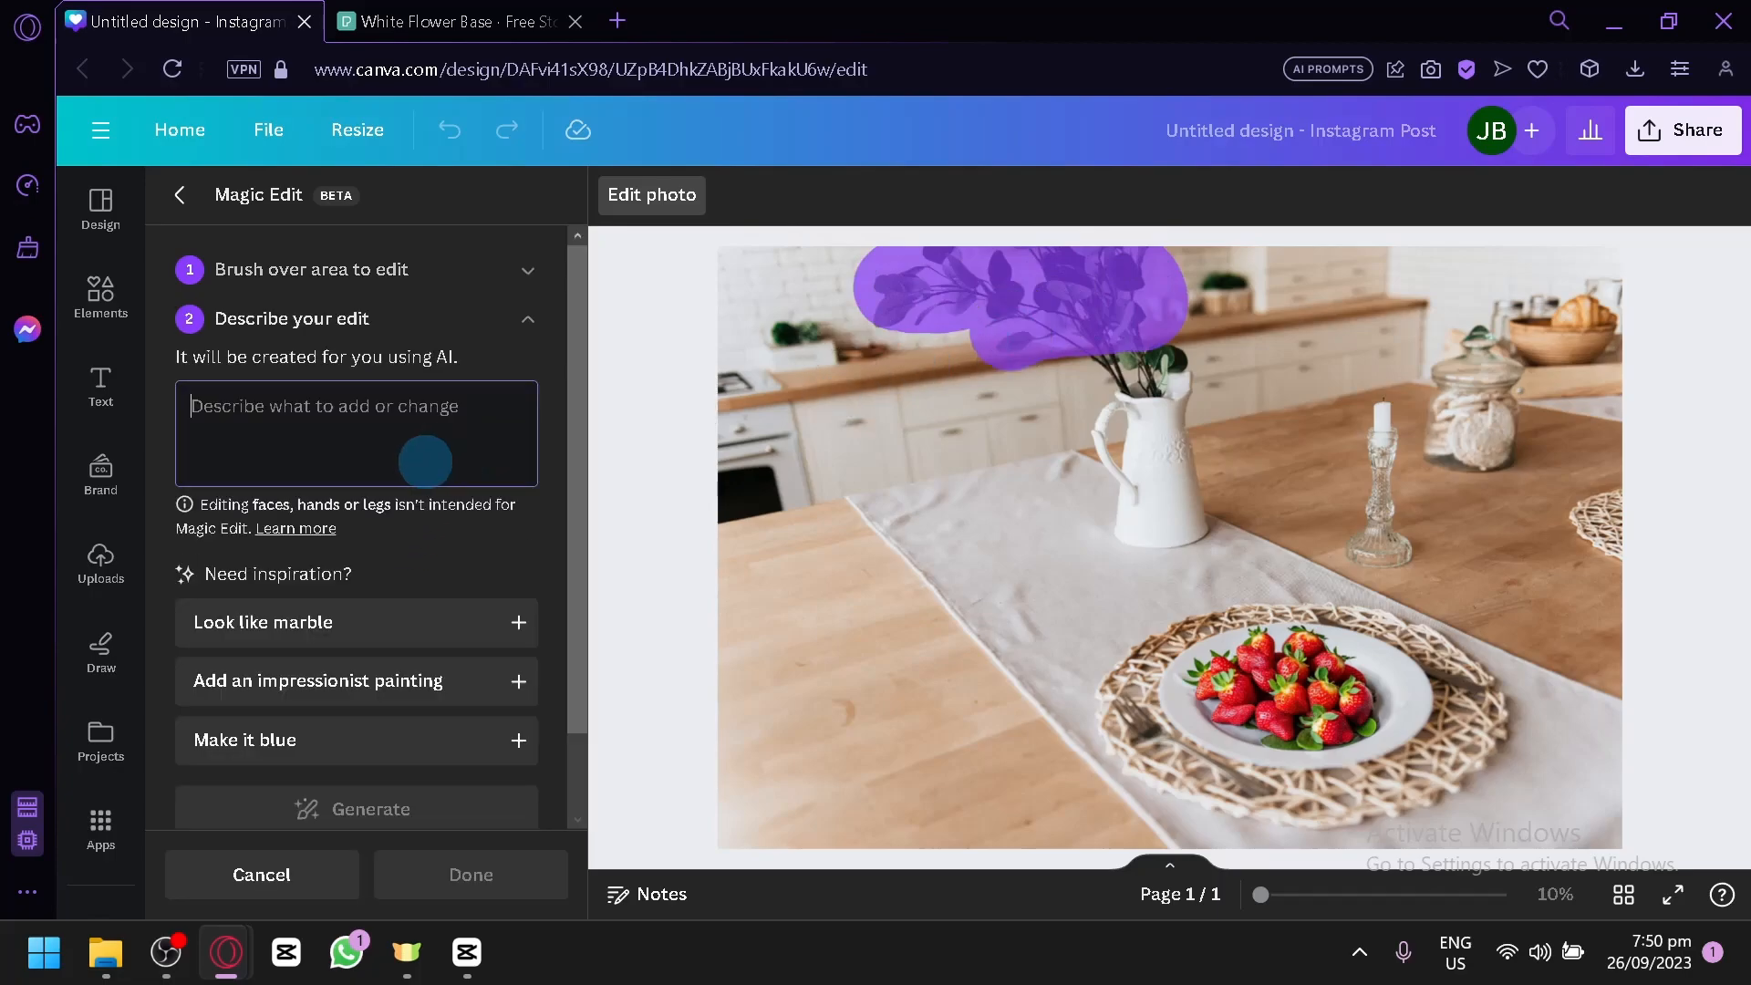
Step: Generate Magic Edit results for the brushed leaves with the description "red roses"
type("red")
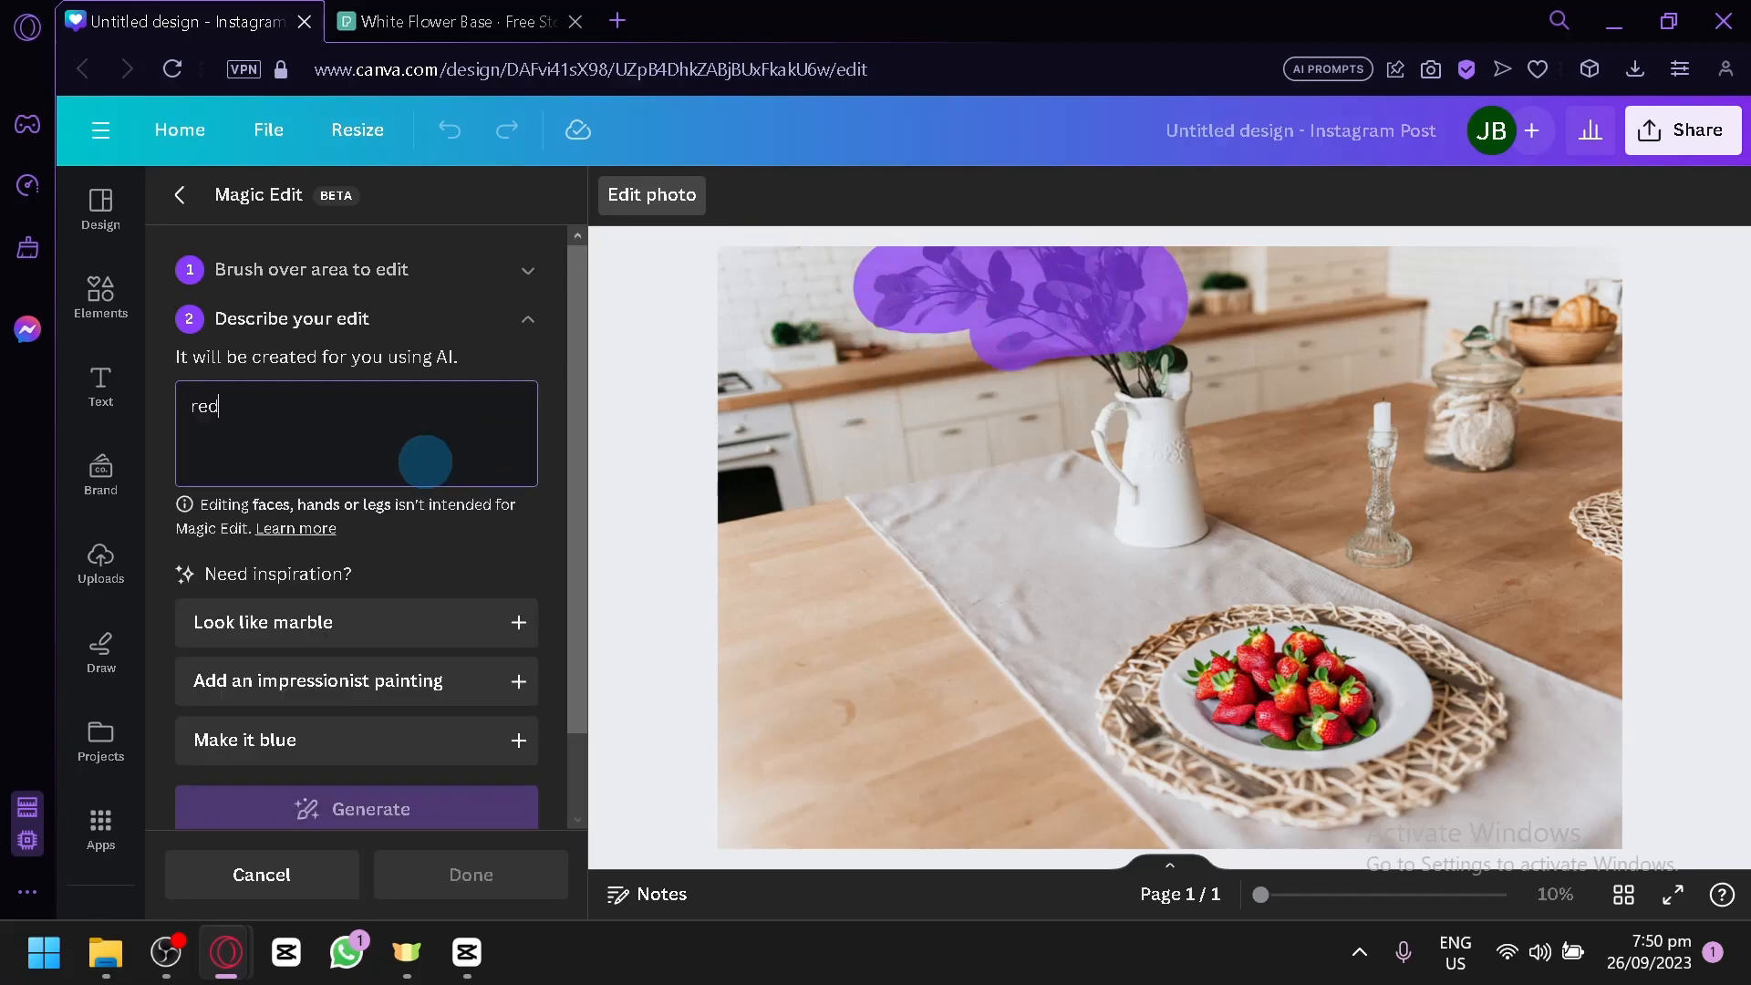
type(" roses")
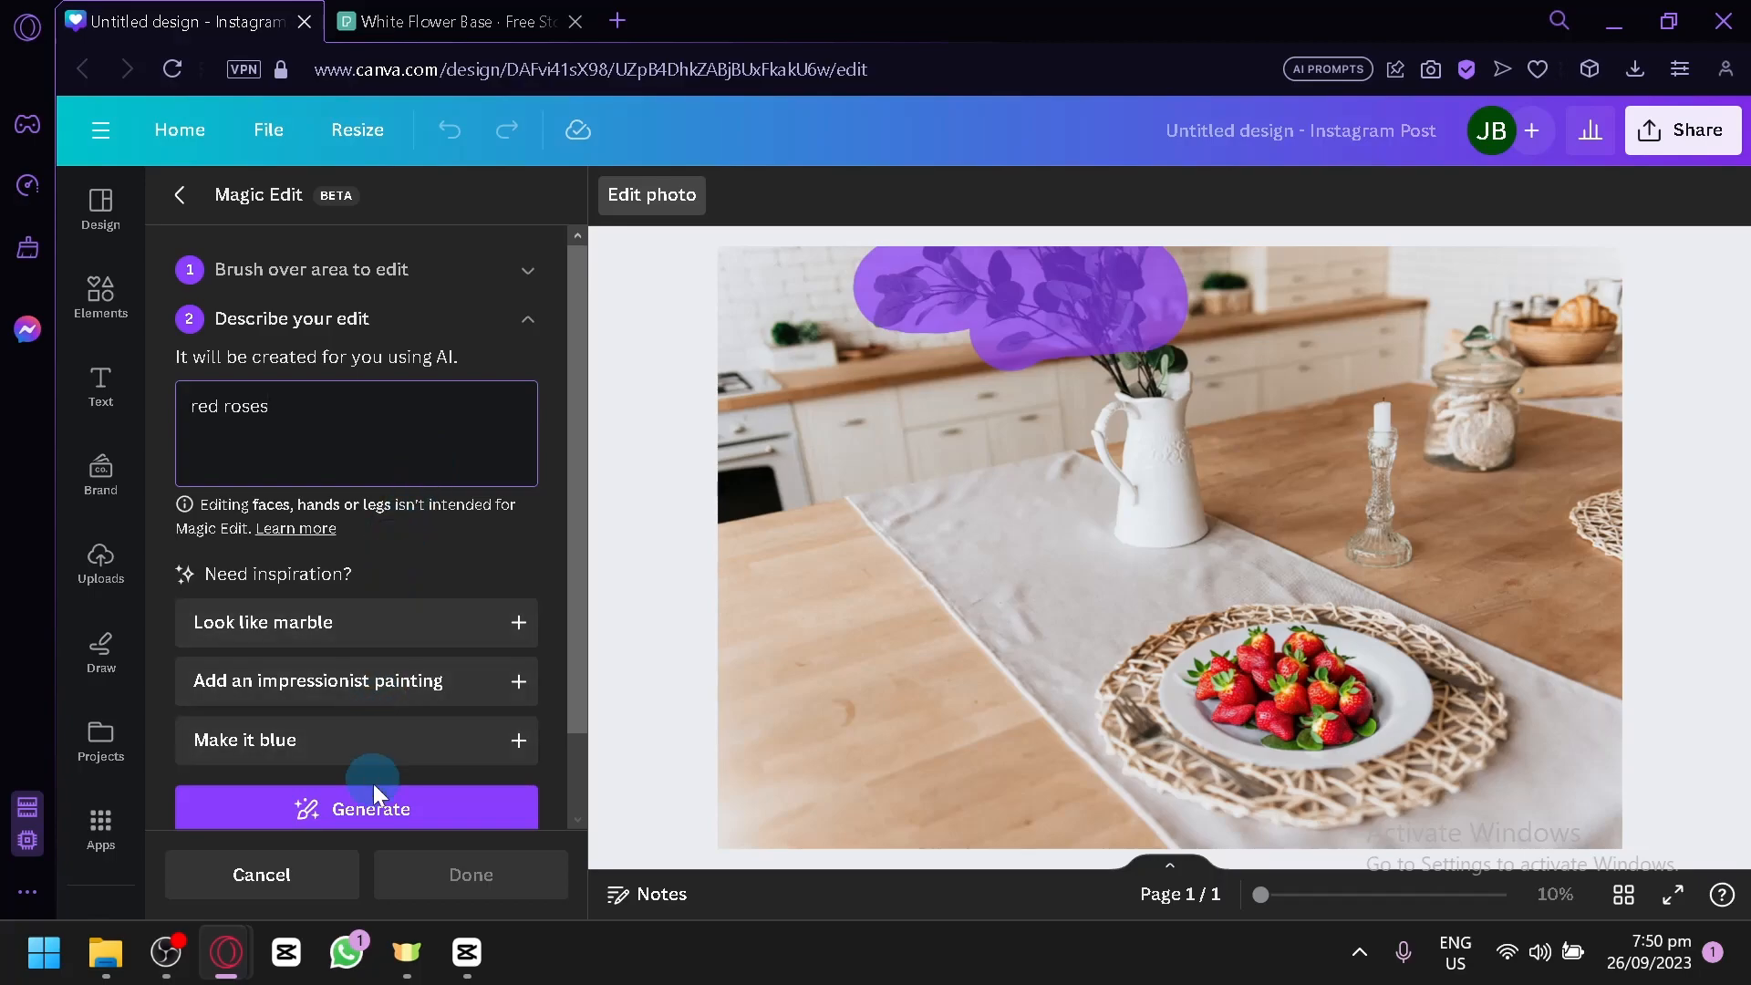
left_click(387, 811)
left_click(387, 811)
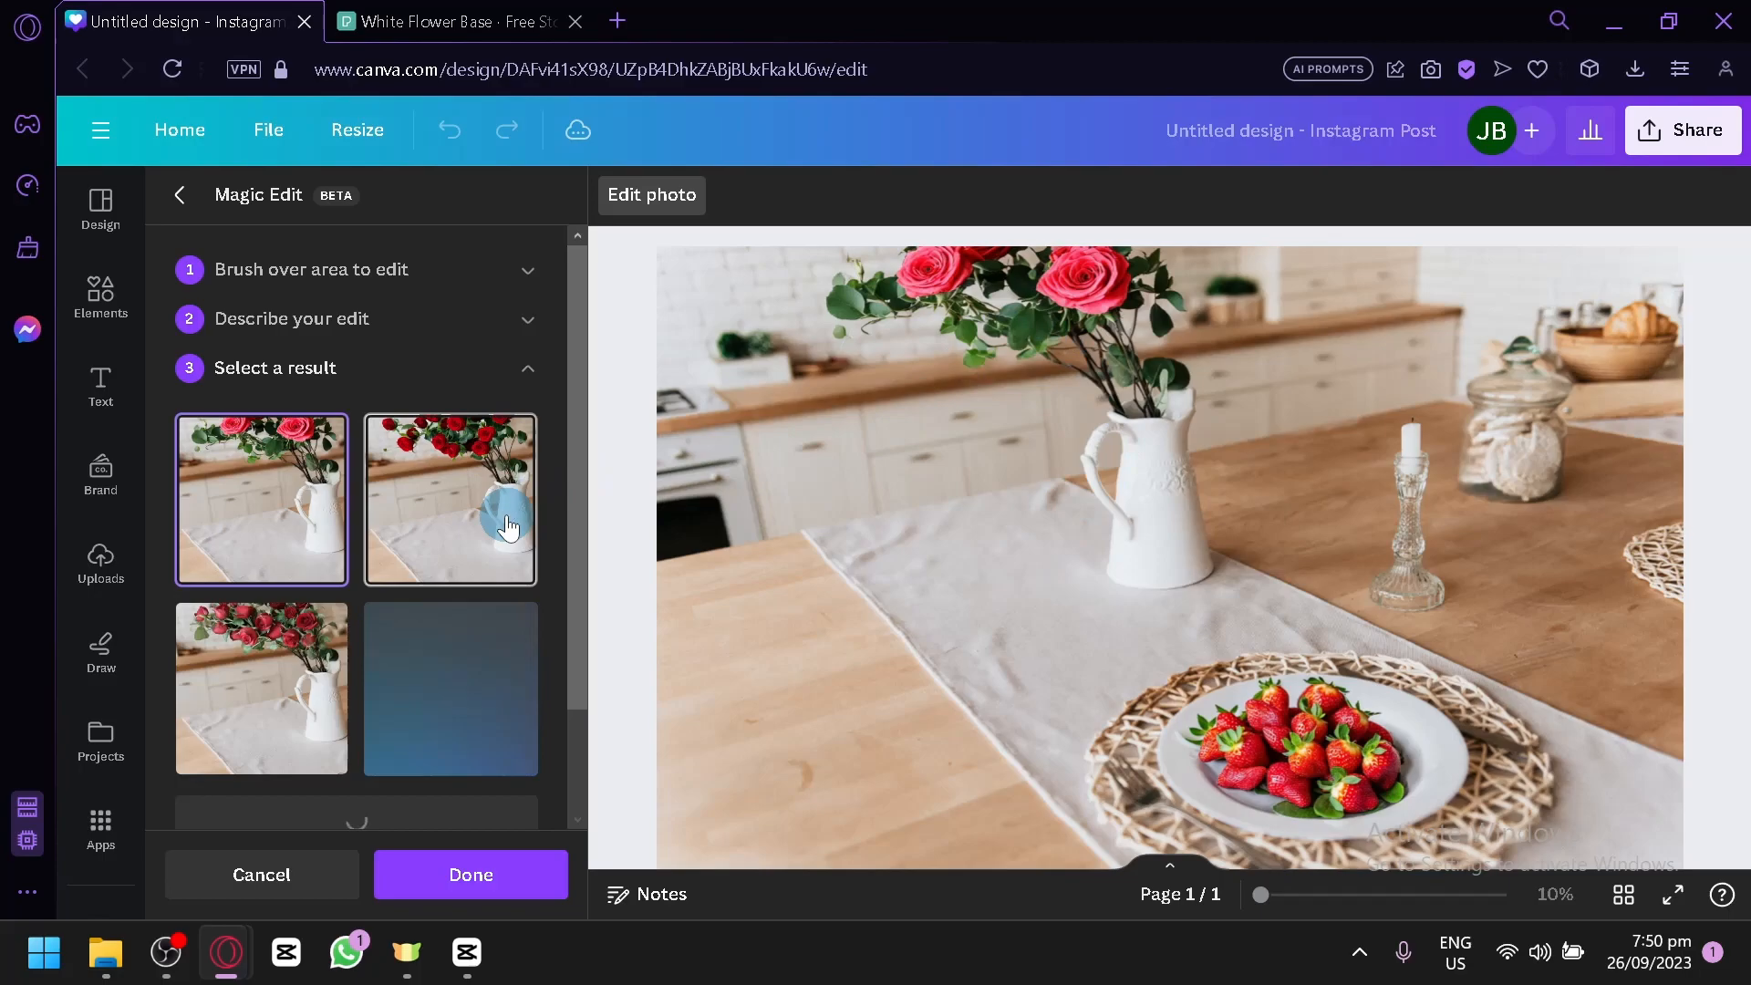
Step: Compare the generated rose results and apply the second one, with the small deep-red roses, to the photo
left_click(447, 534)
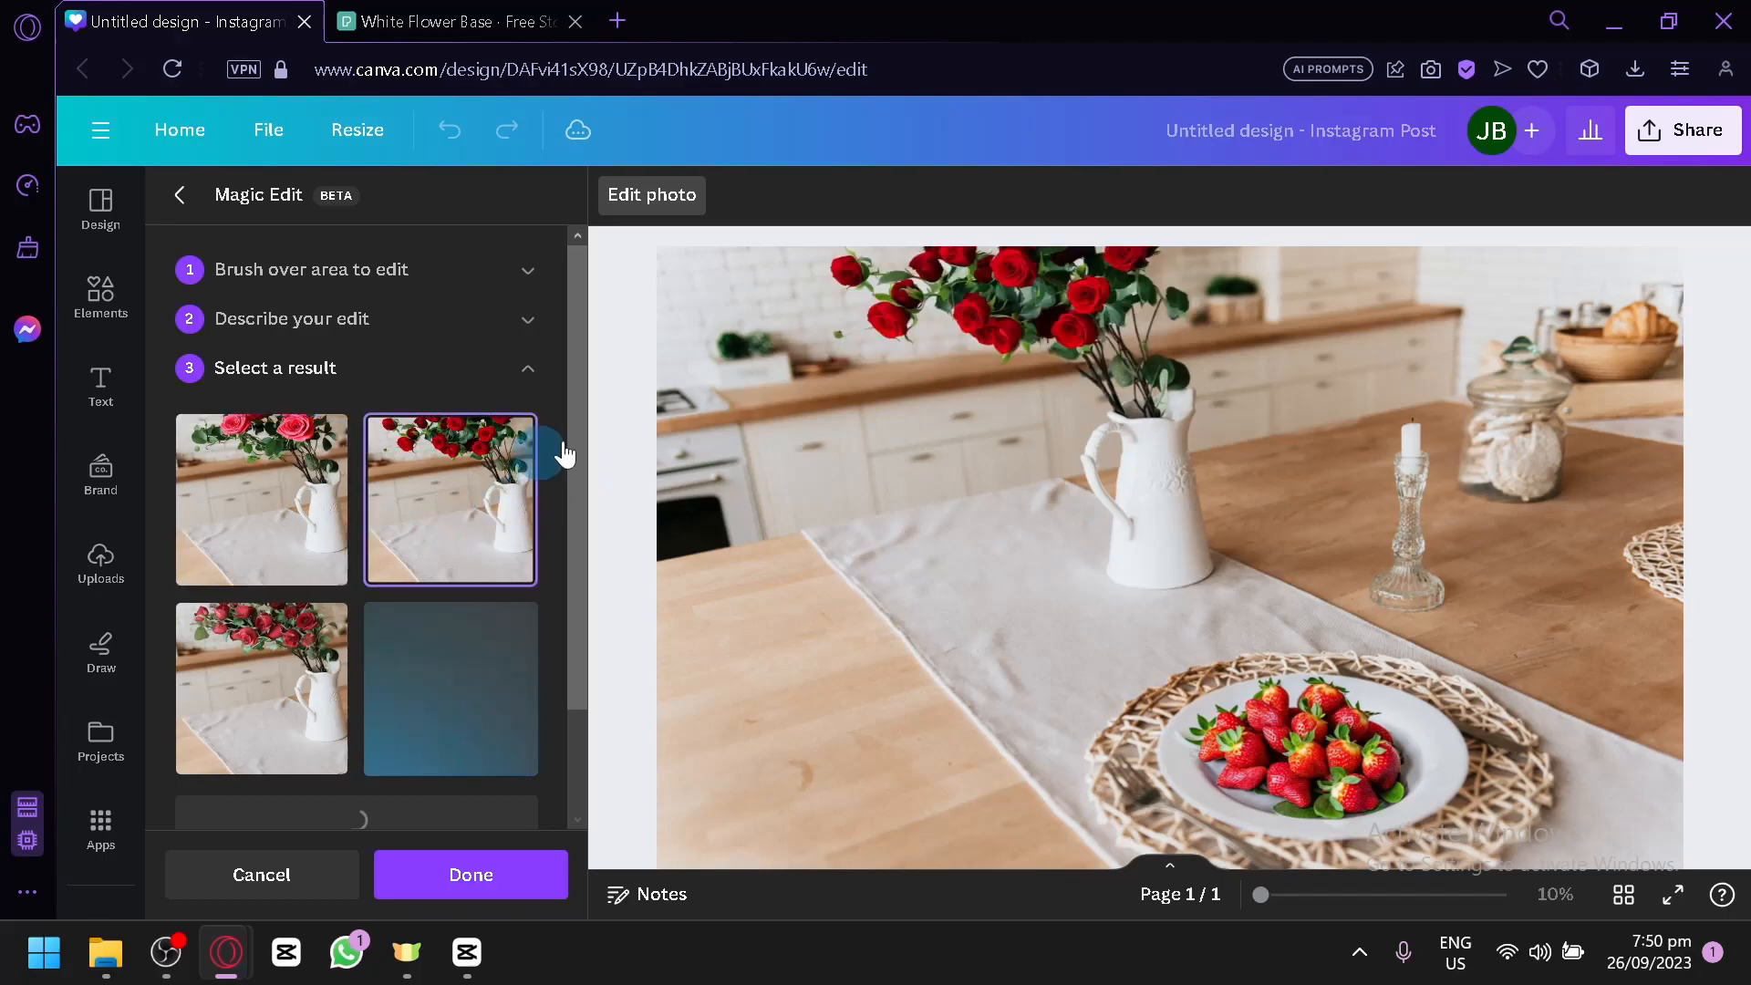
left_click(302, 689)
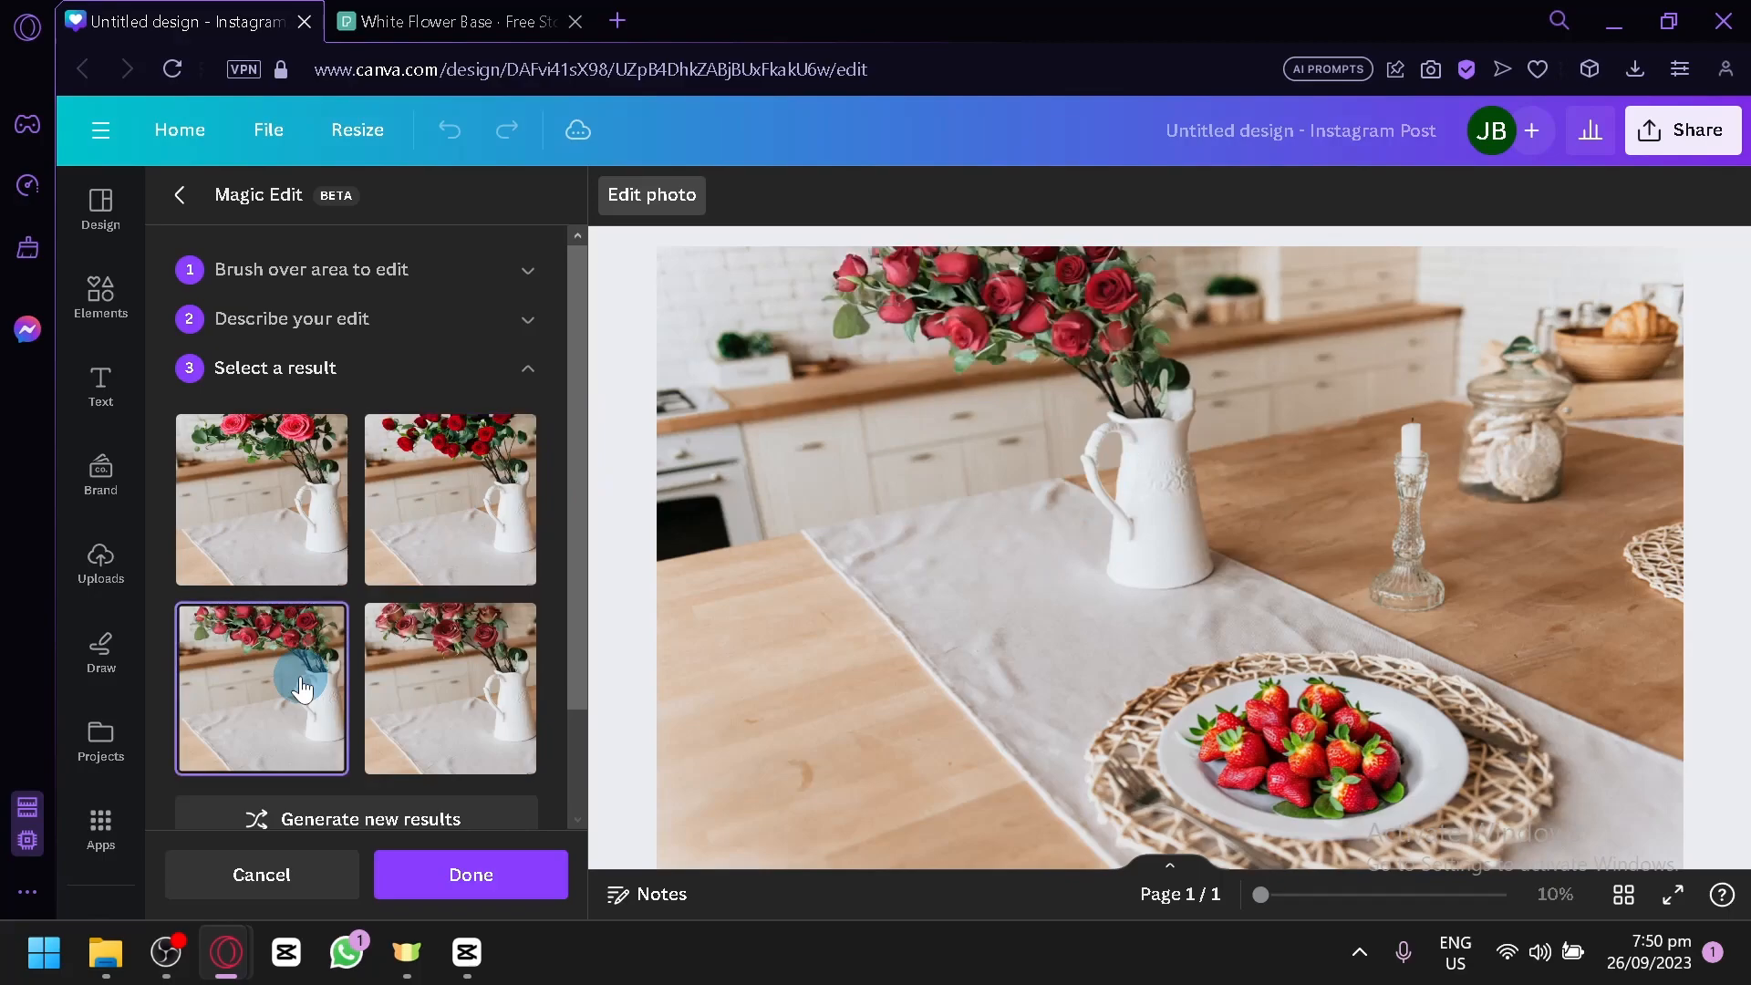
left_click(462, 723)
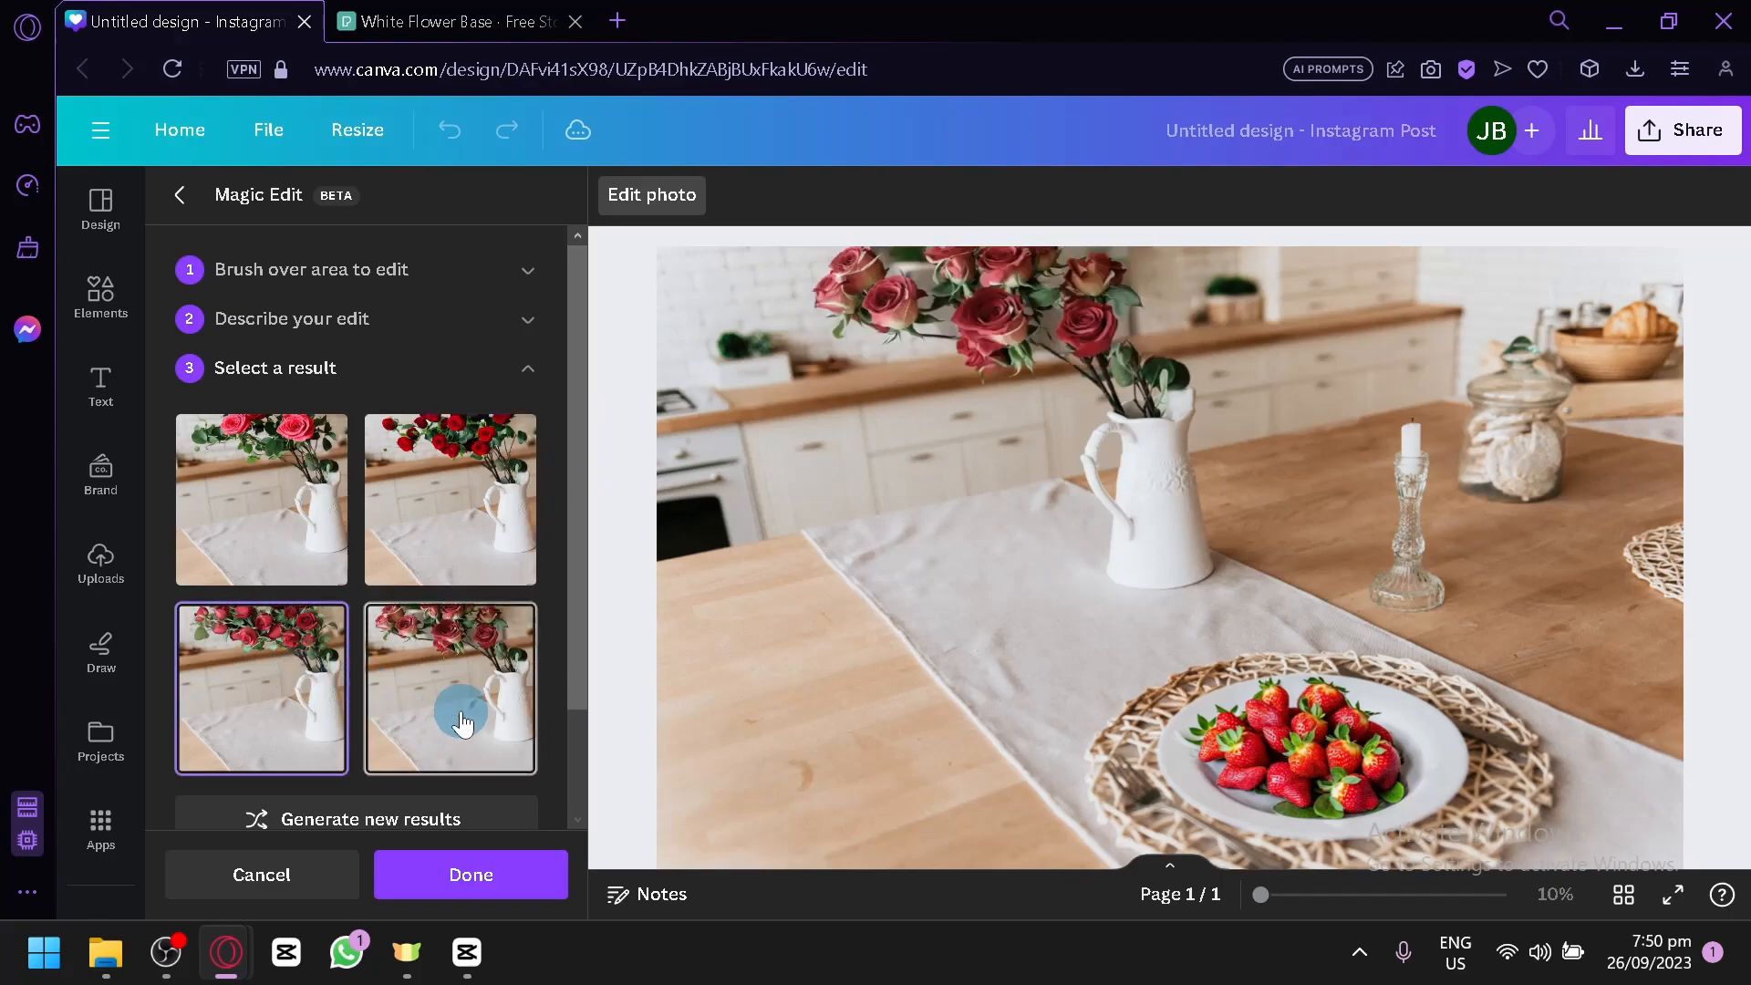
left_click(485, 532)
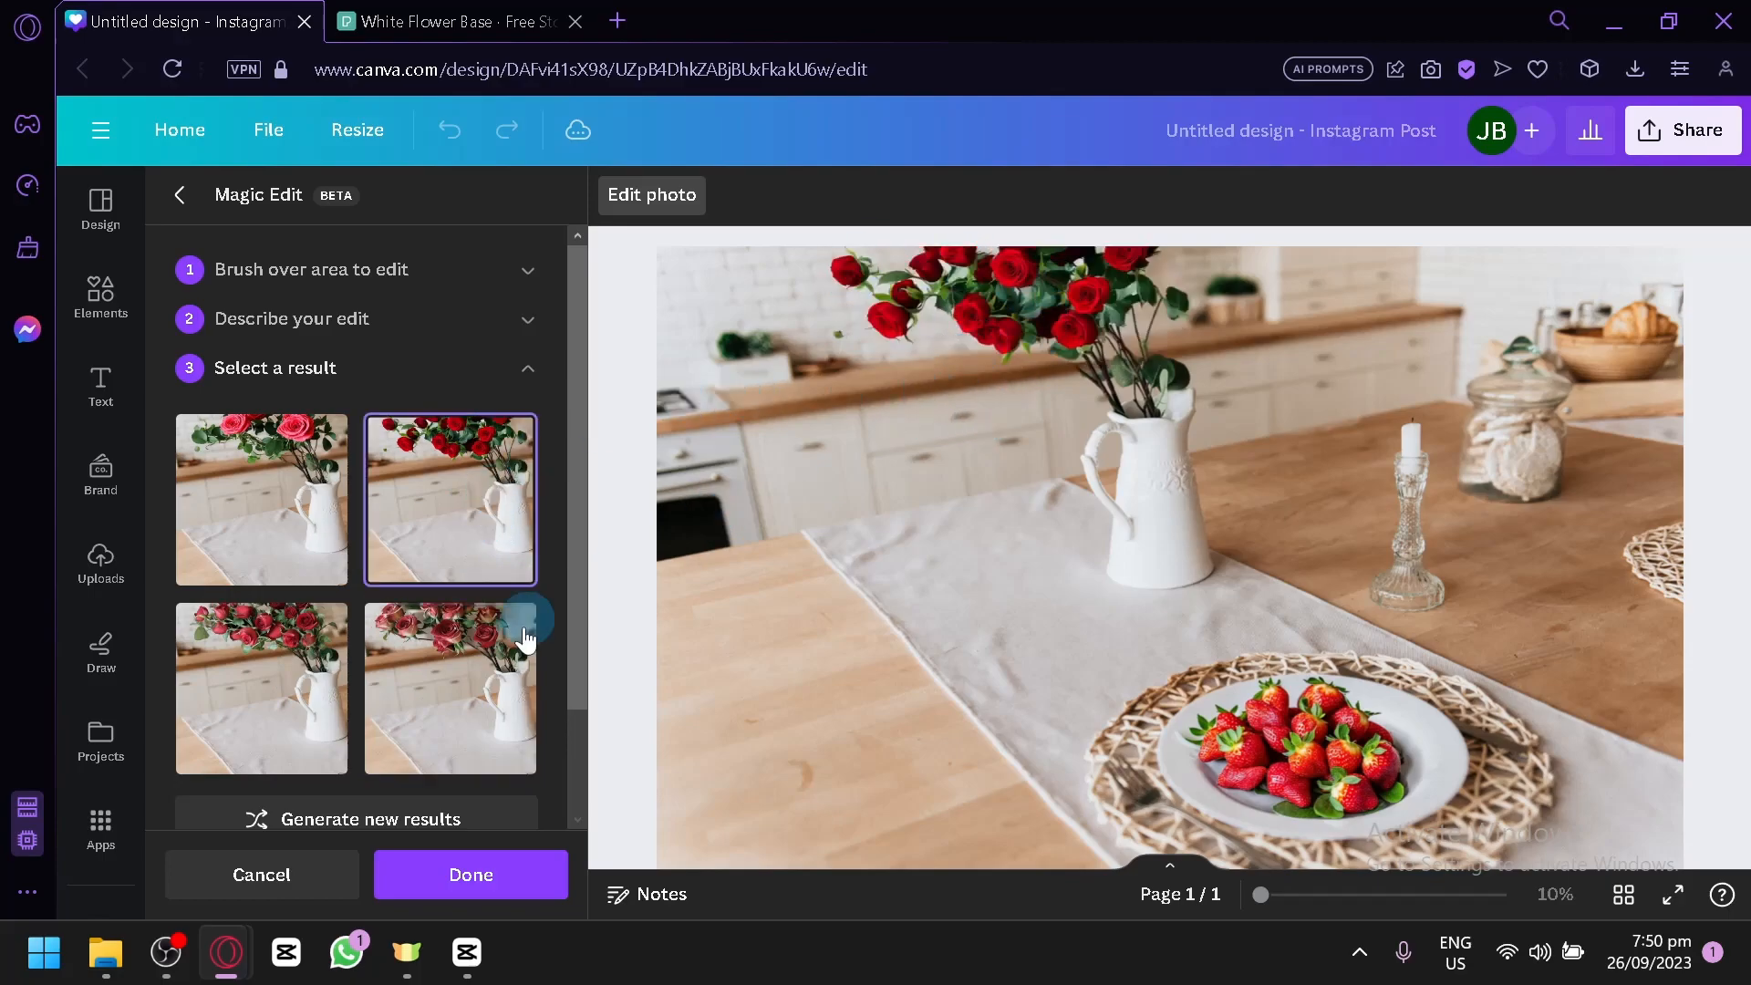
left_click(490, 874)
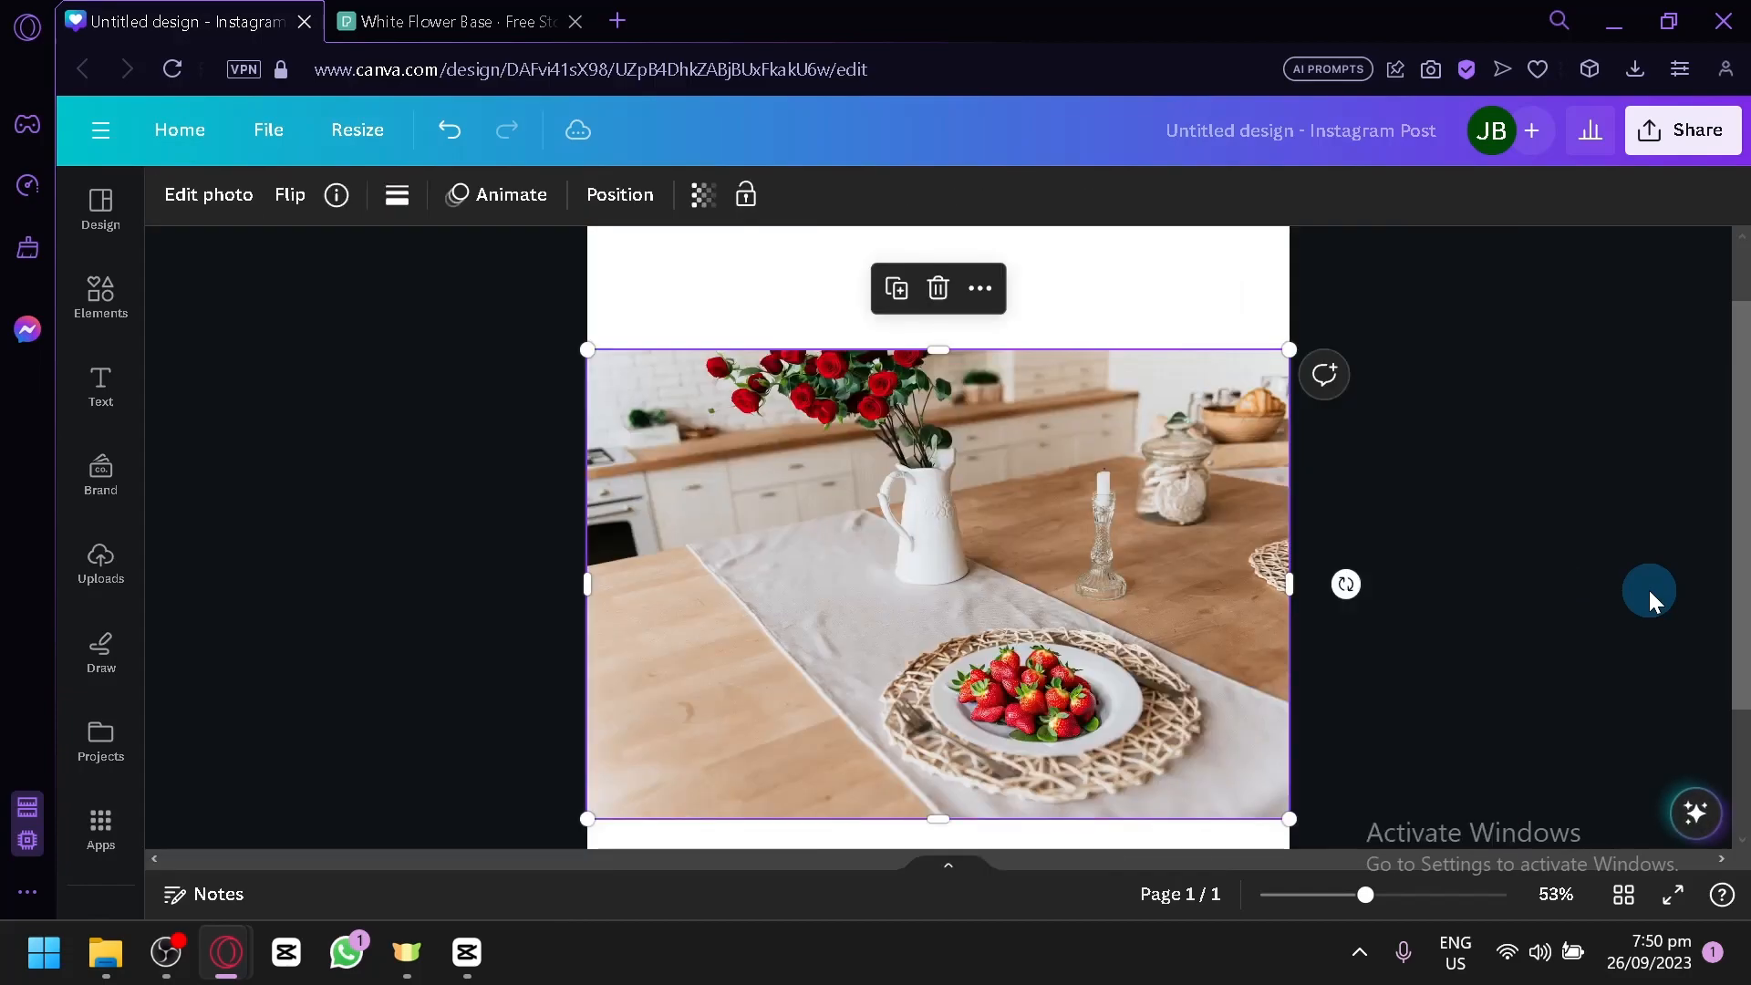
Step: Compare the edited dining table photo with the original White Flower Base photo on Pexels, and deselect the edited photo
left_click(447, 13)
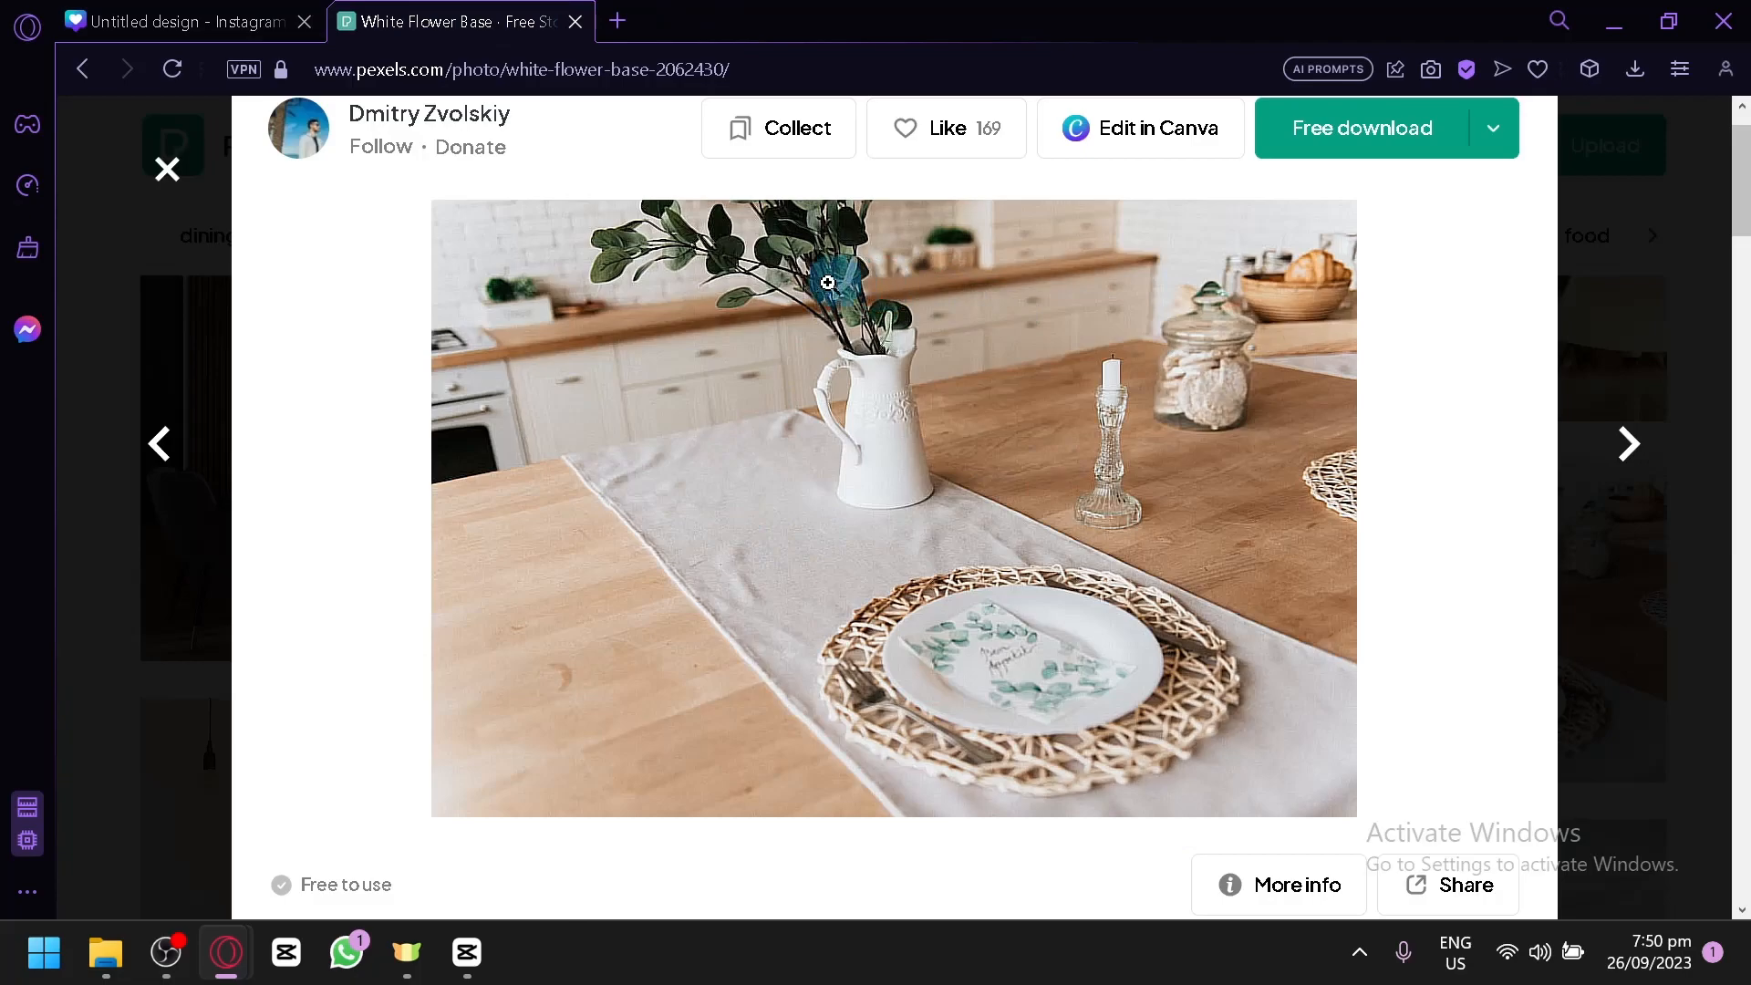
left_click(195, 13)
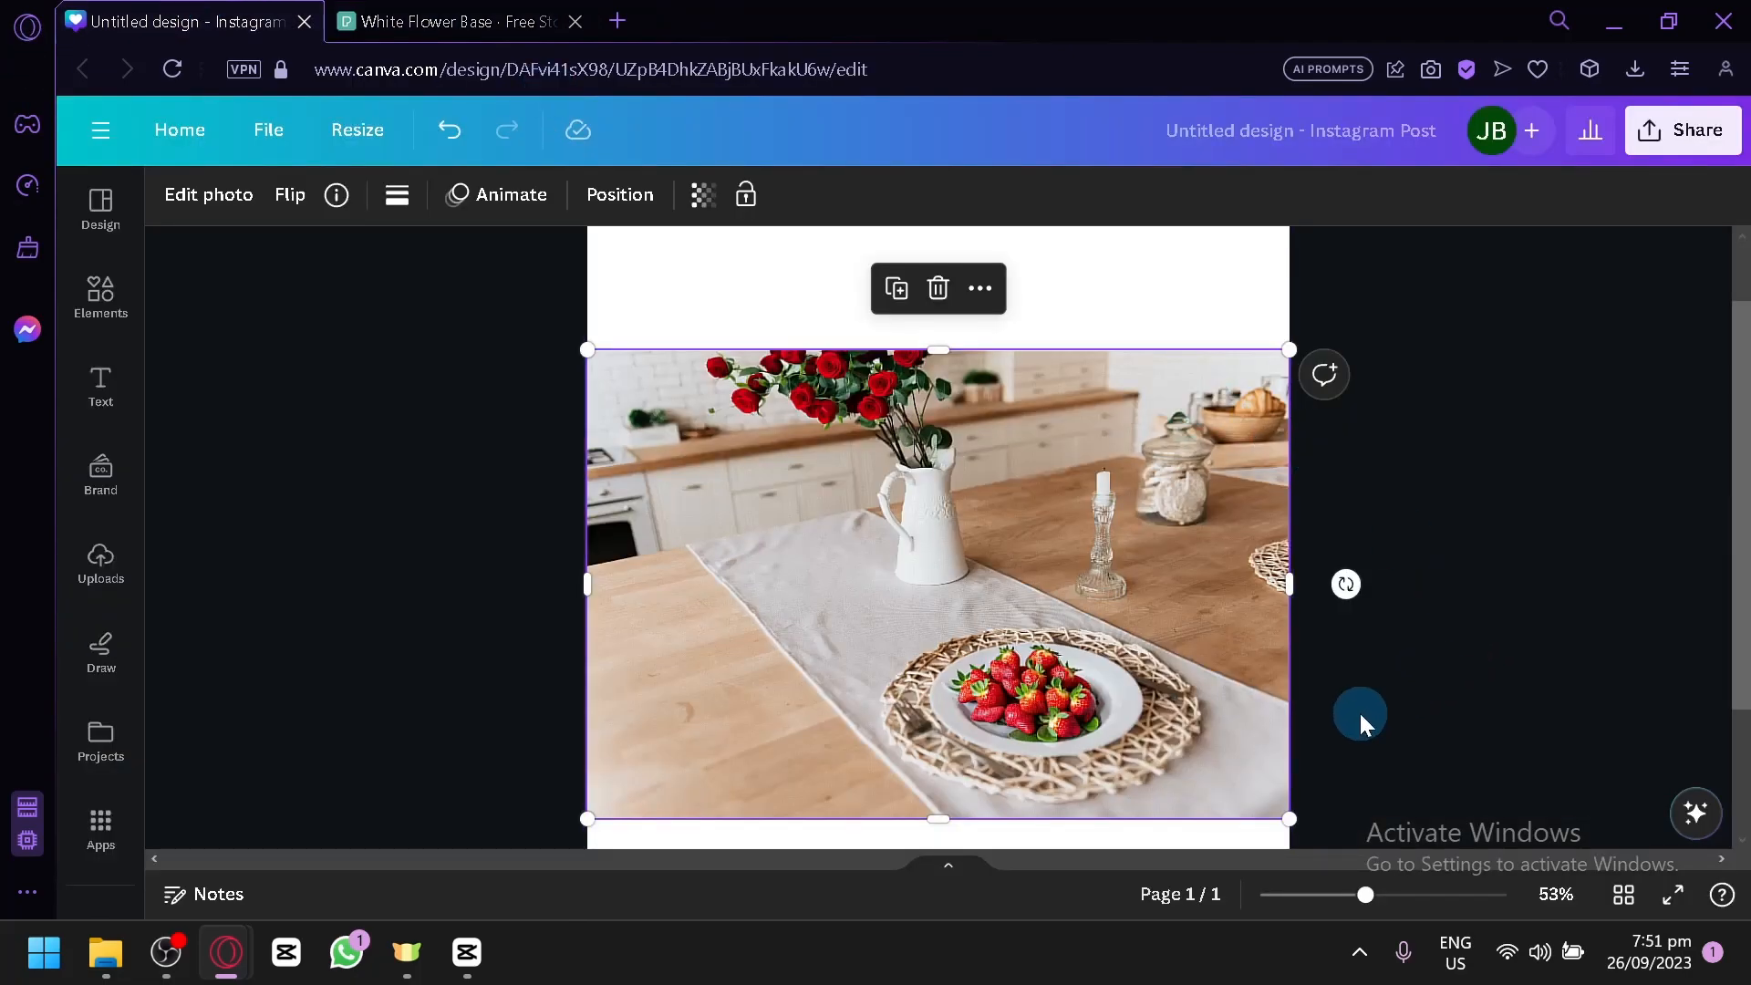
scroll(1350, 712, "down", 1)
scroll(1004, 410, "down", 2)
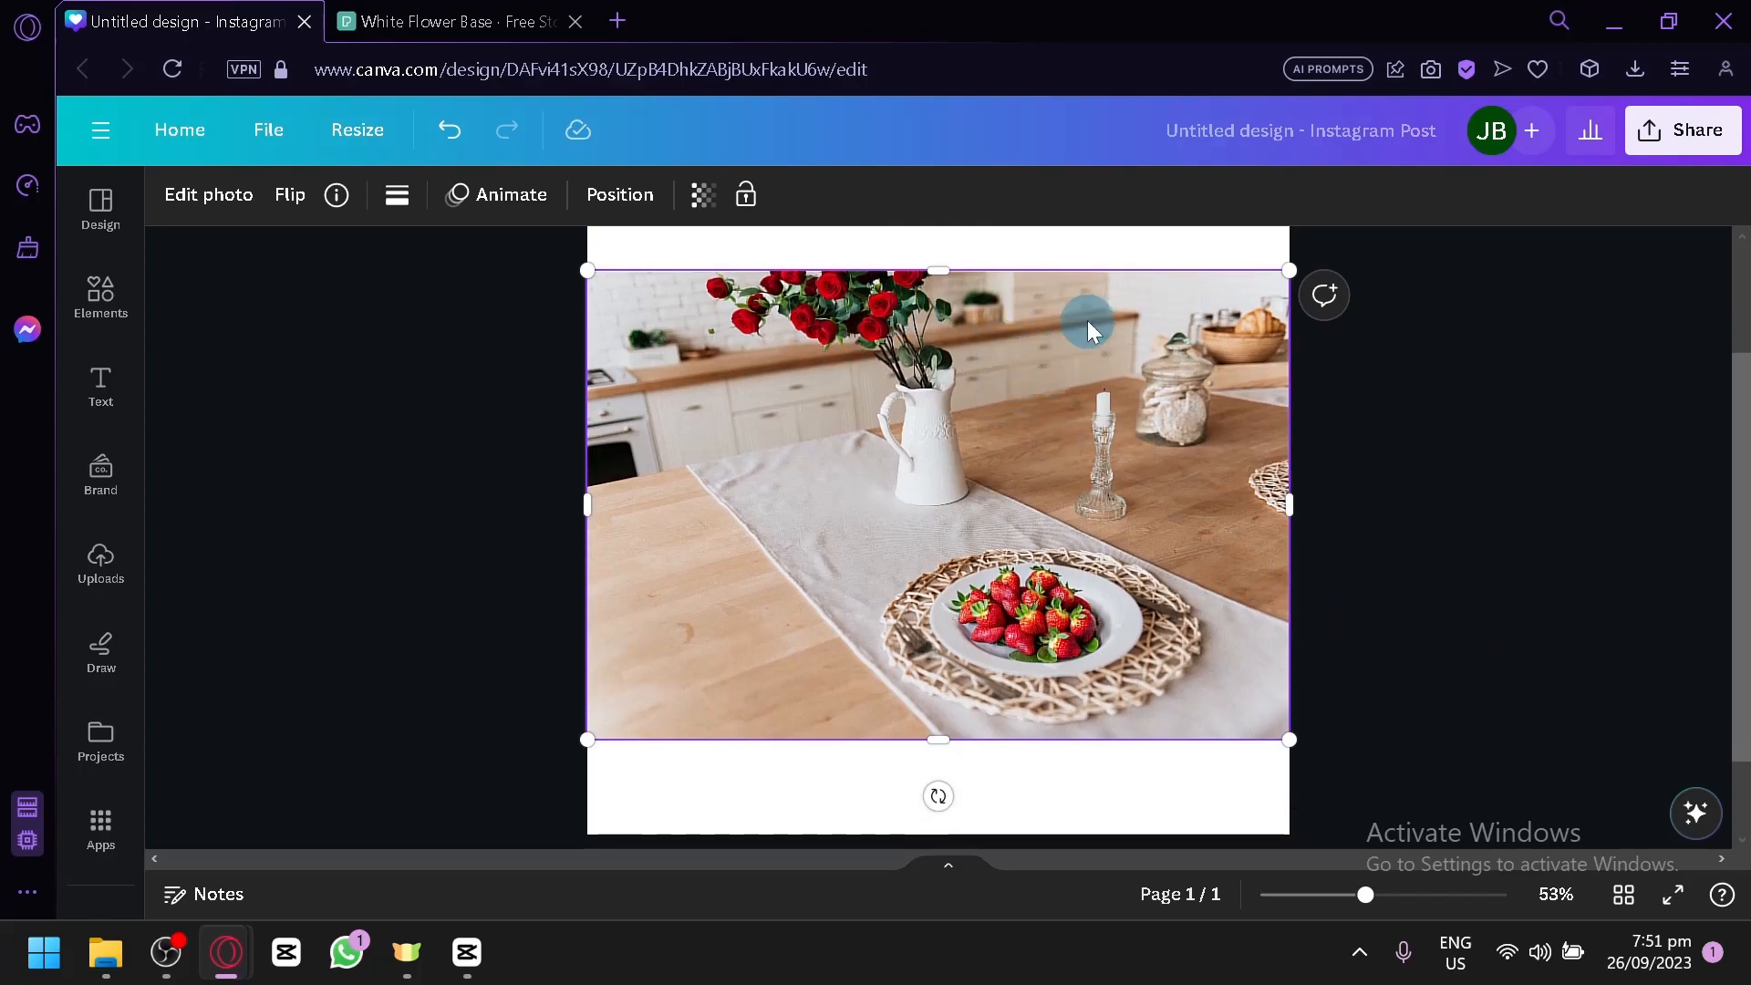
left_click(1086, 249)
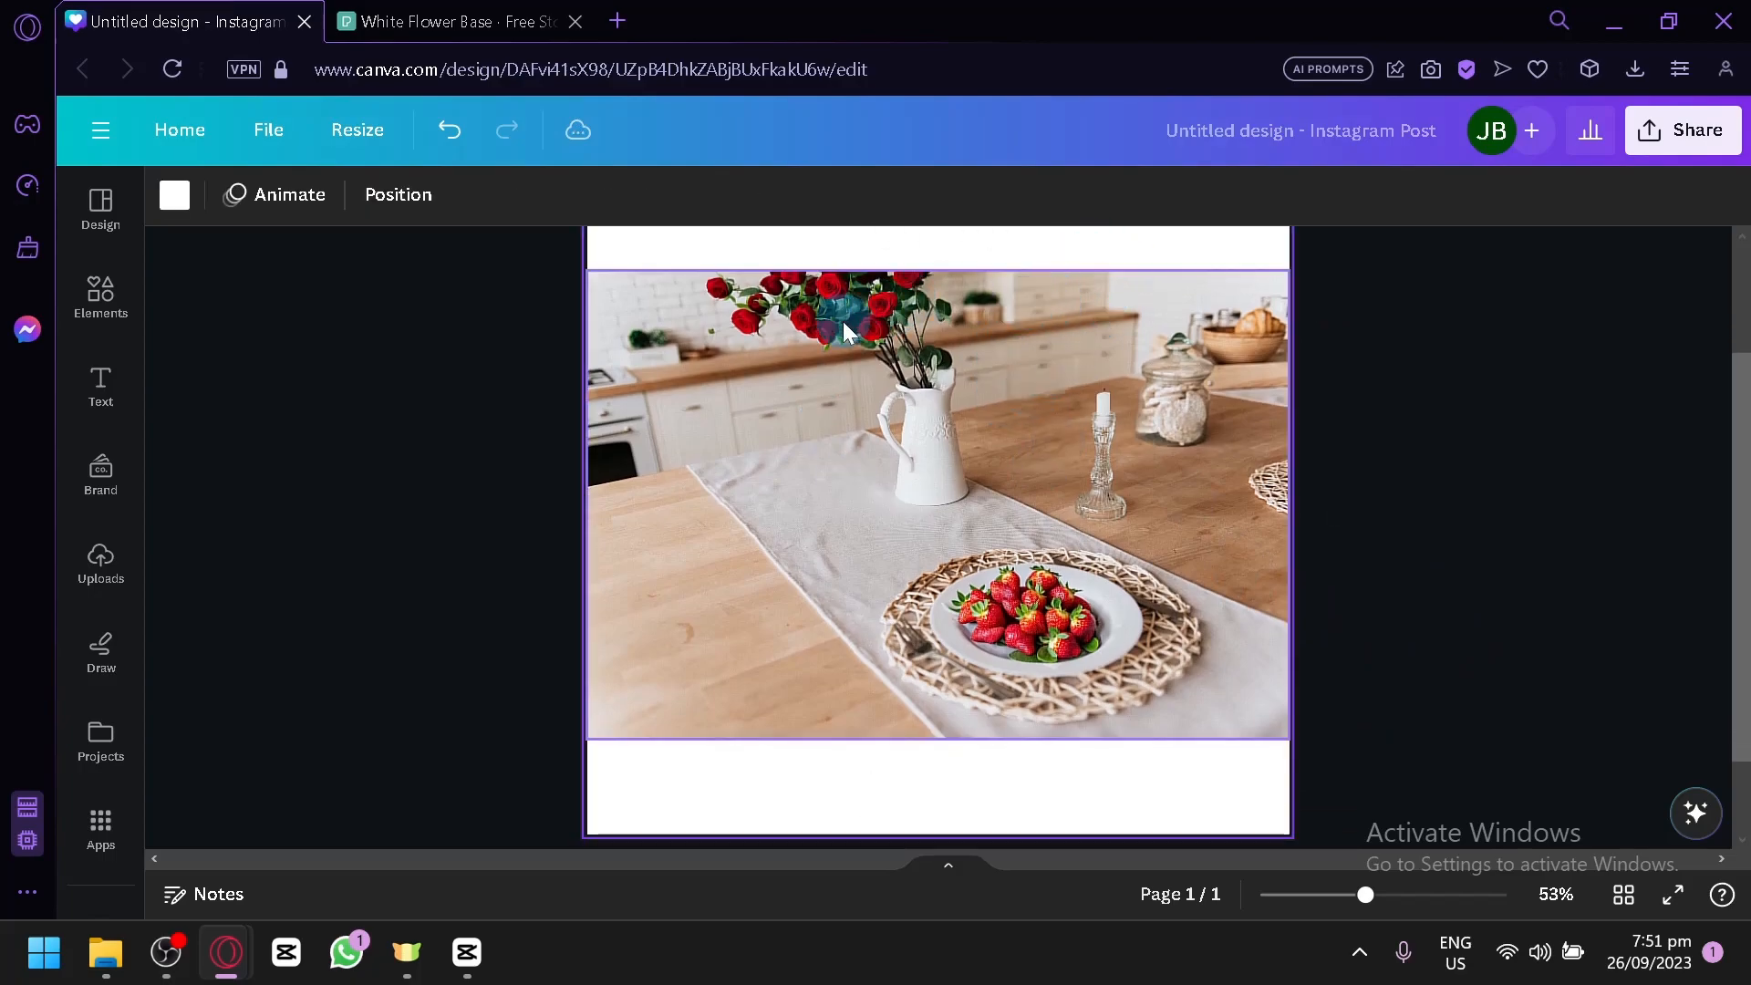